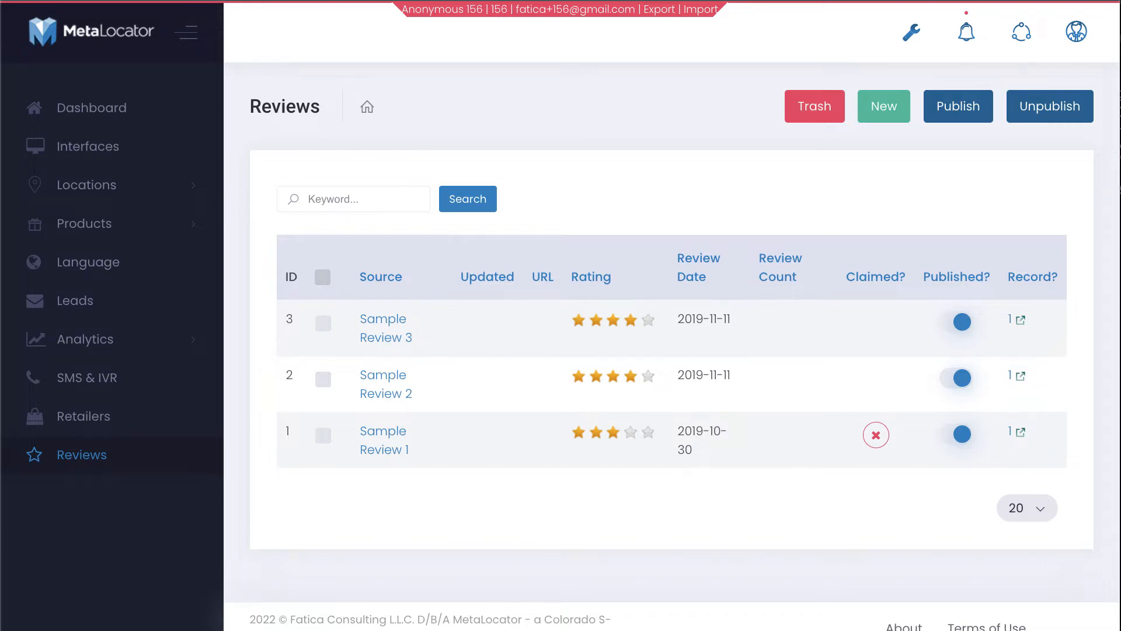
key("super+Tab")
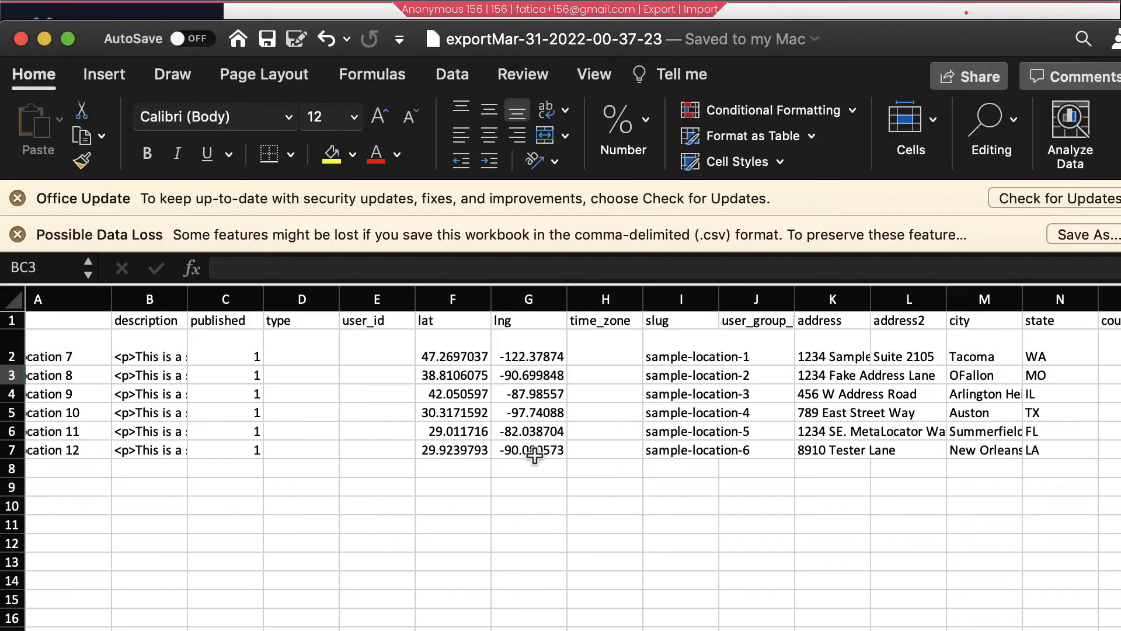
Shrink row 2 to the standard 16-pixel height and scroll right toward the review columns
scroll(529, 456, "left", 3)
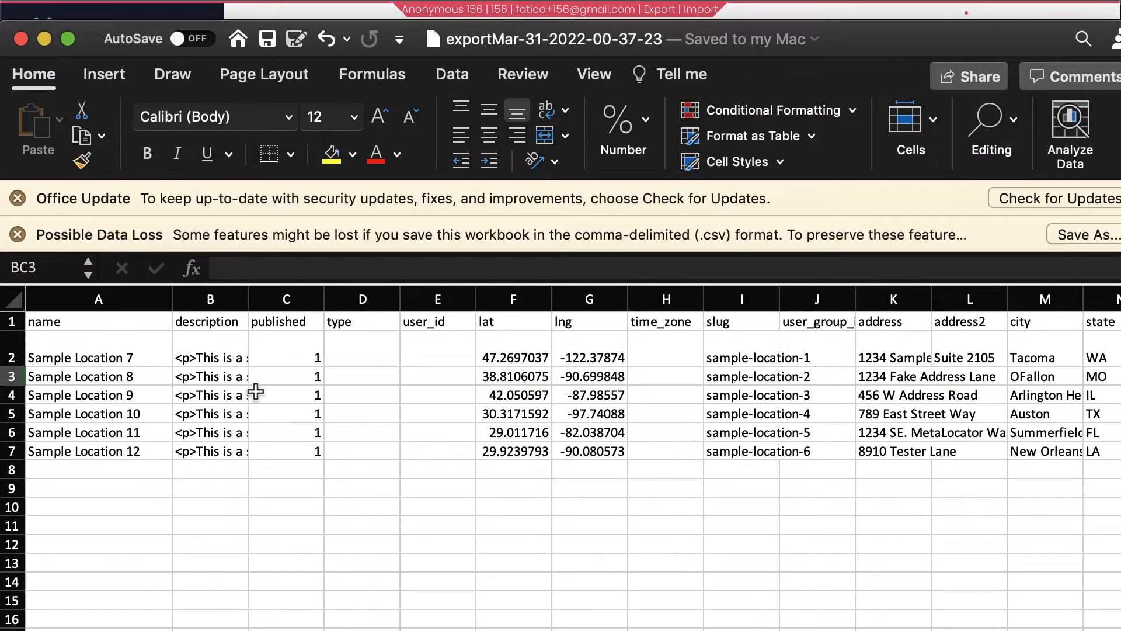
left_click(13, 358)
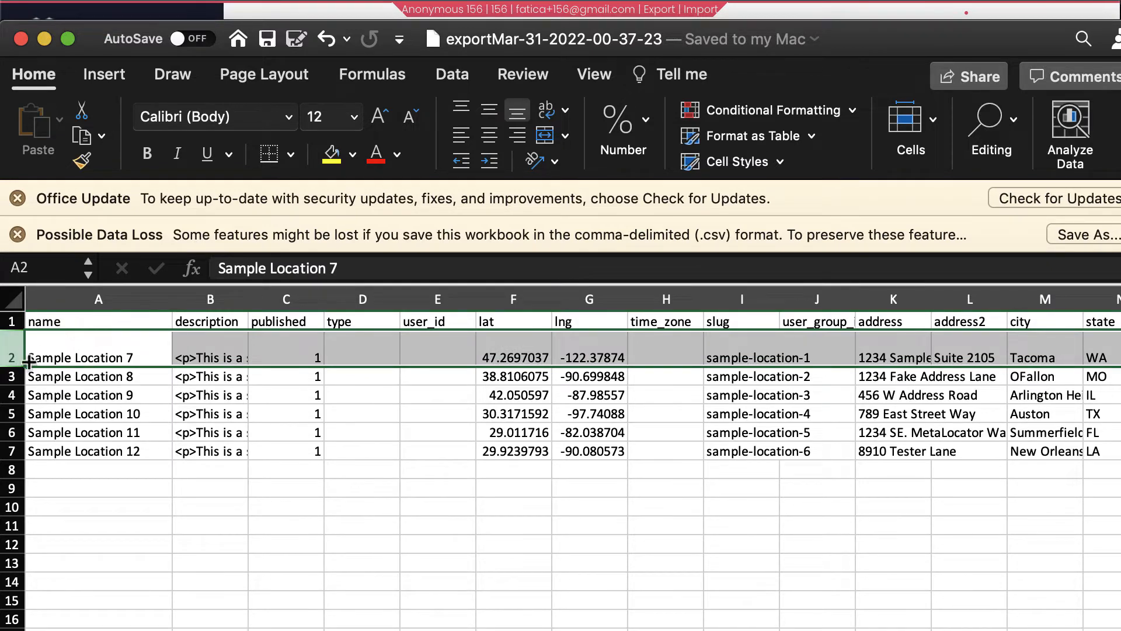
left_click_drag(13, 367, 13, 349)
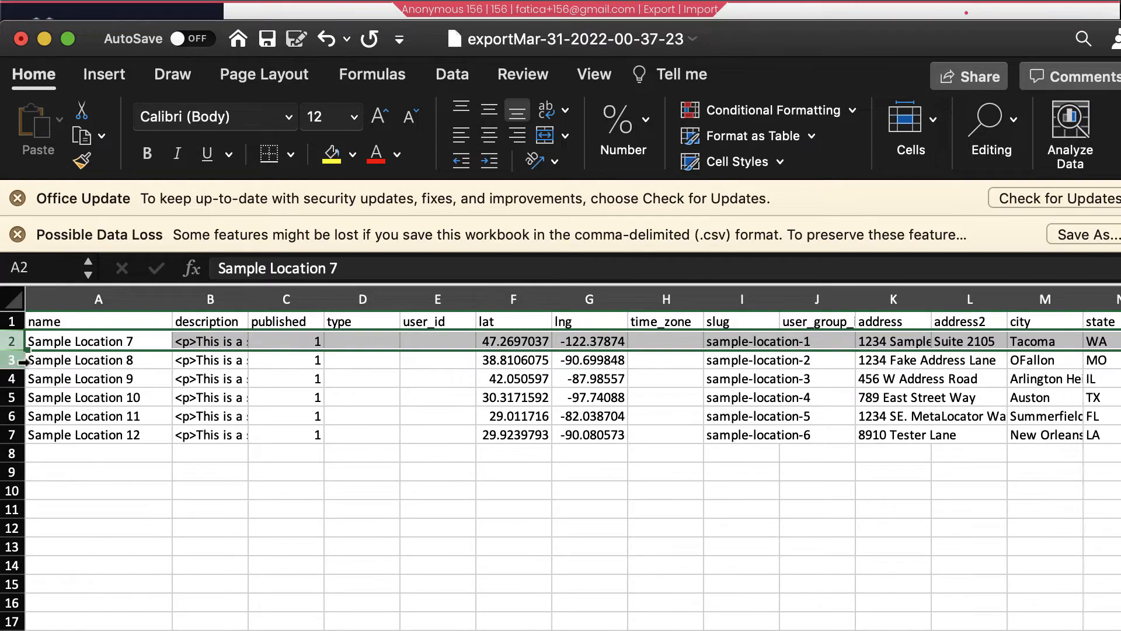
scroll(301, 360, "right", 2)
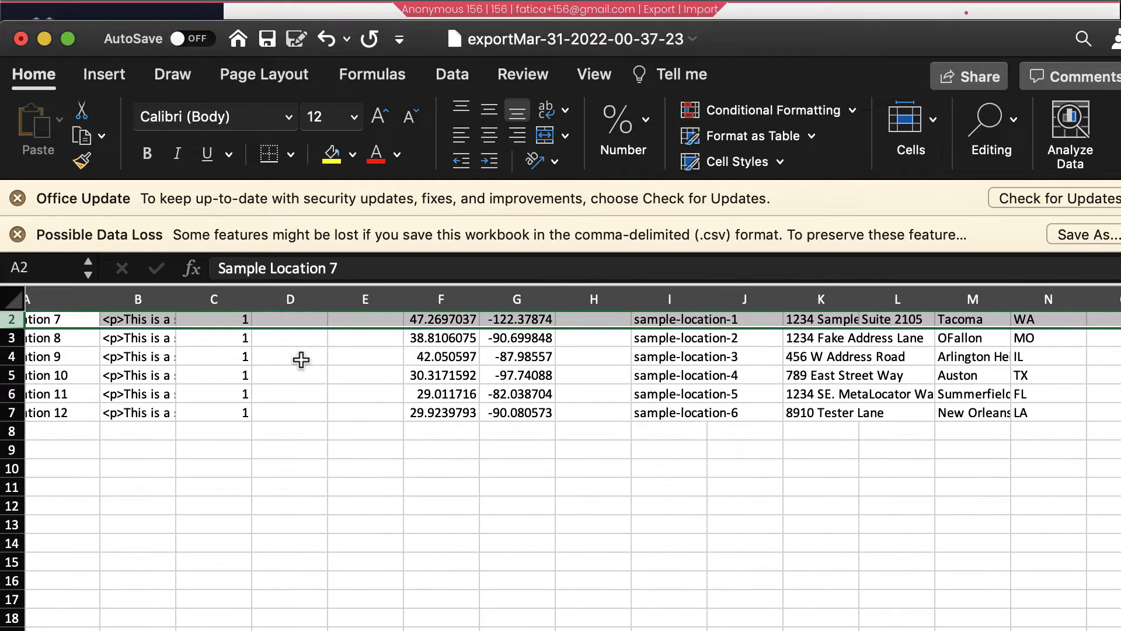
scroll(301, 360, "left", 2)
scroll(188, 329, "right", 15)
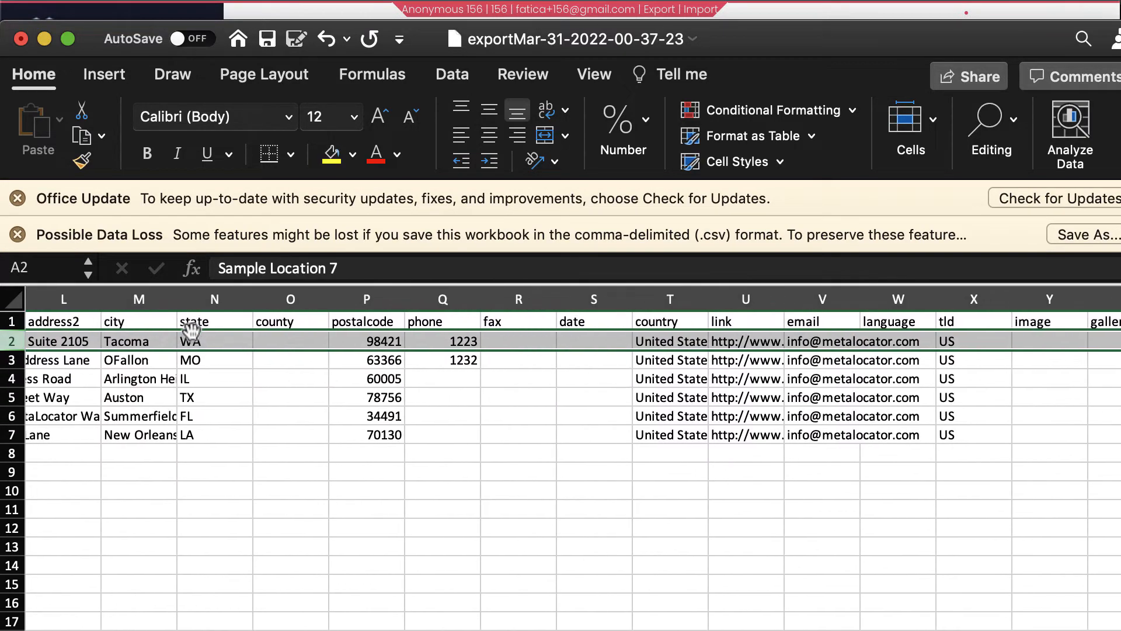
scroll(191, 331, "right", 10)
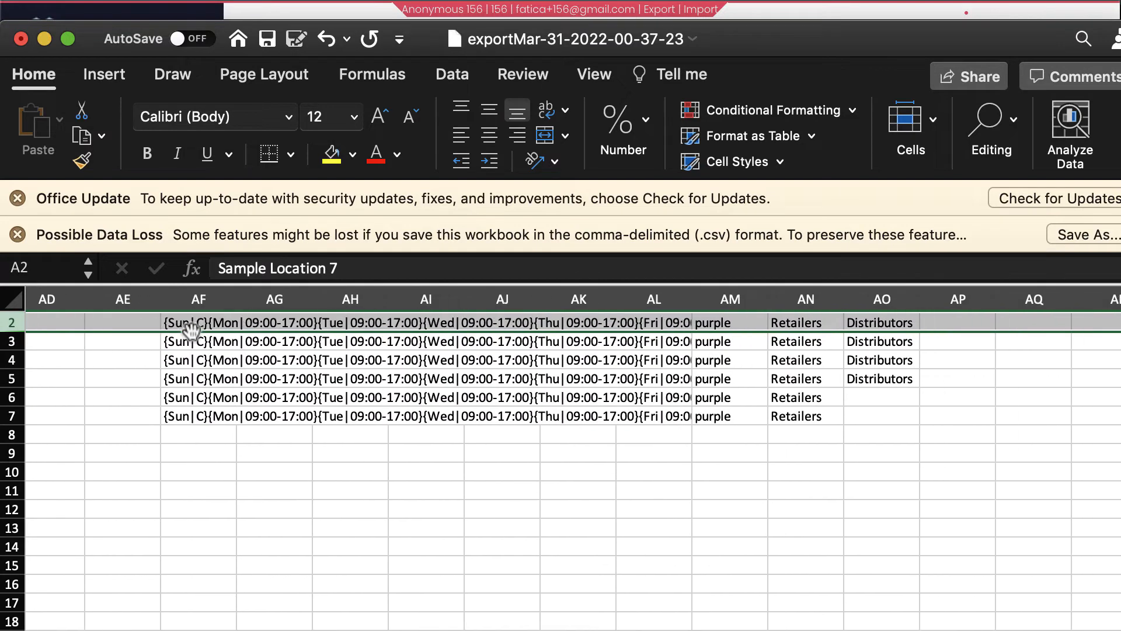
scroll(191, 331, "right", 6)
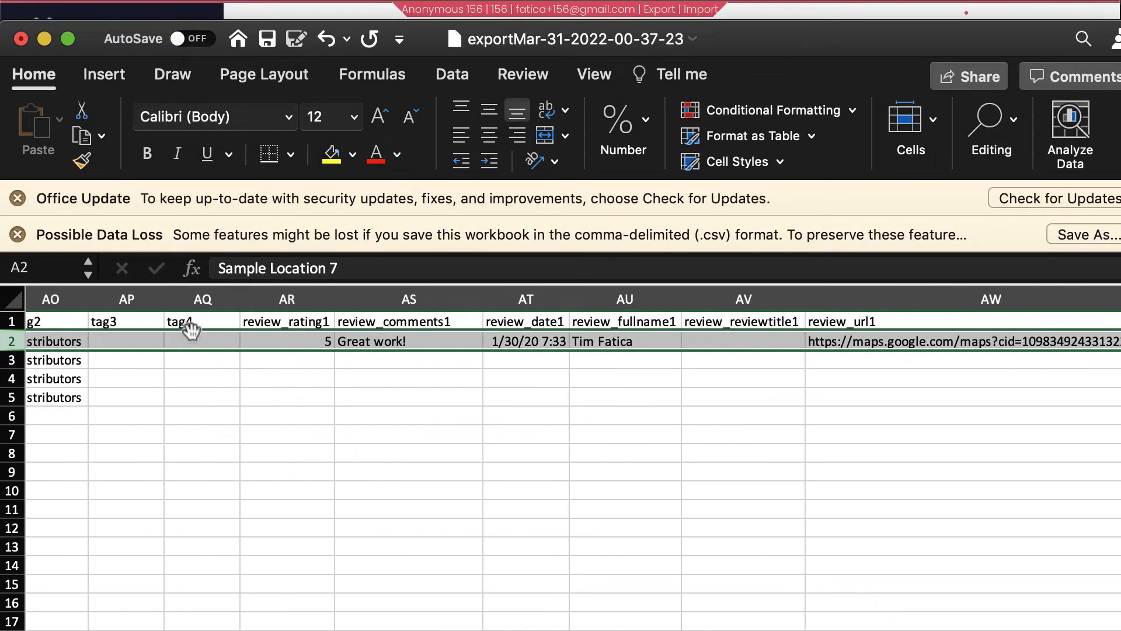
Inspect the first review's columns, review_rating1 through review_url1 (cell AW2), review_spider1 and review_published1
left_click(303, 298)
left_click(377, 295)
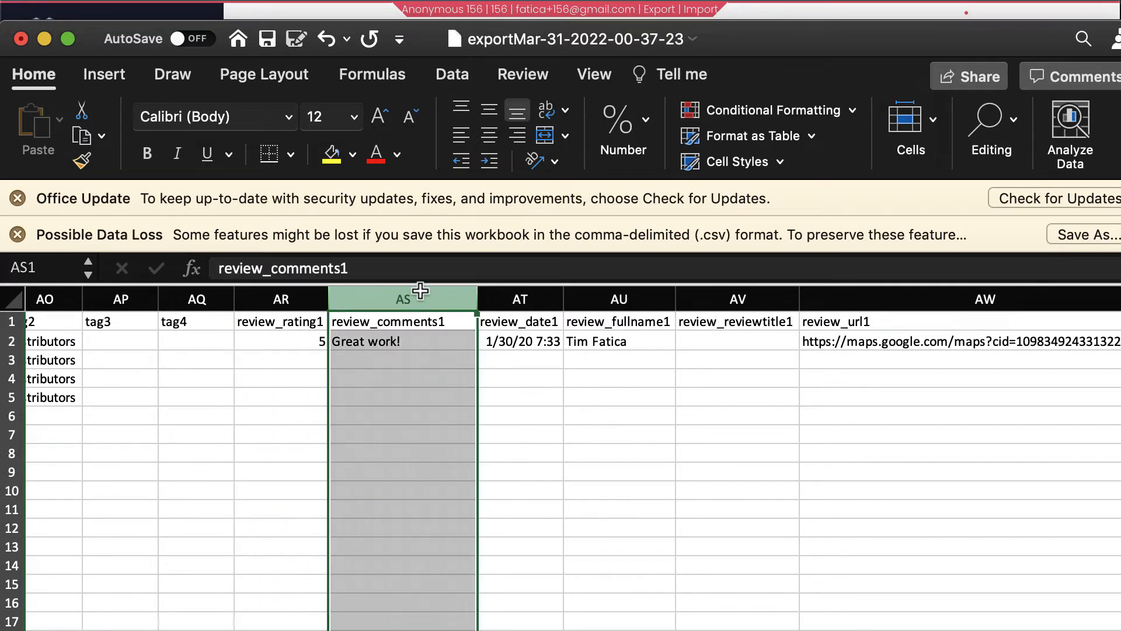
left_click(531, 292)
left_click(619, 292)
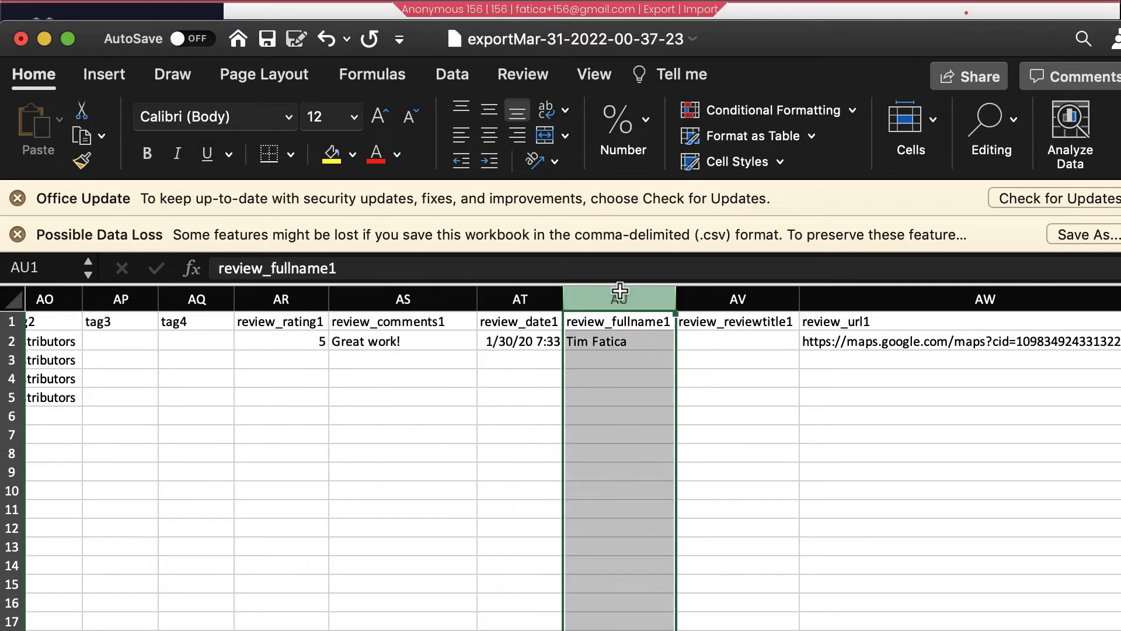
left_click(735, 289)
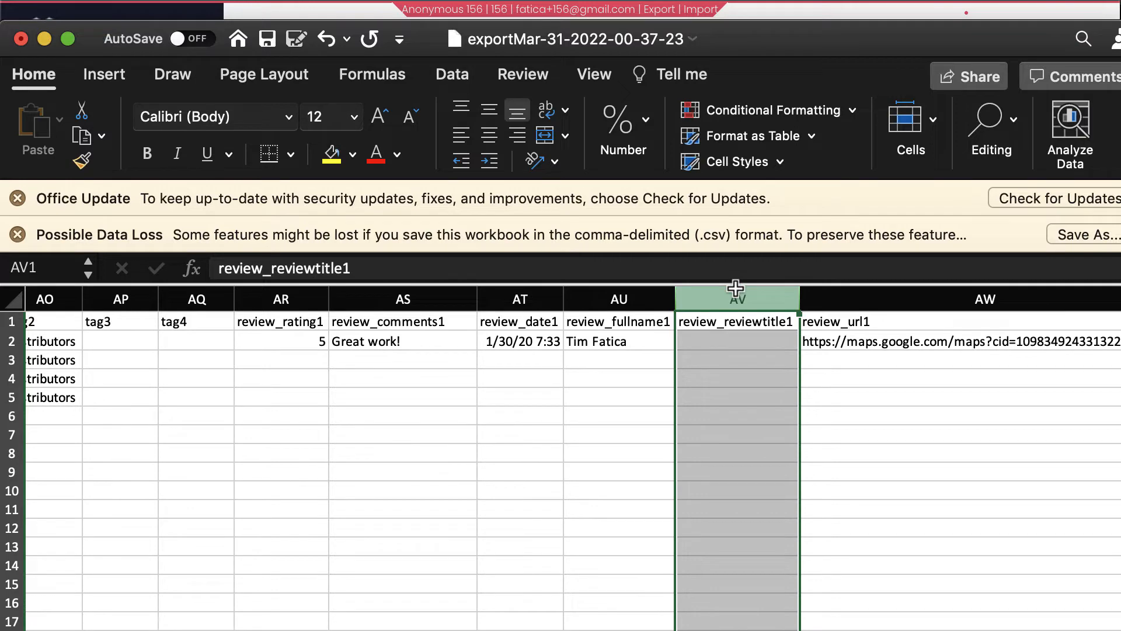
scroll(820, 355, "right", 5)
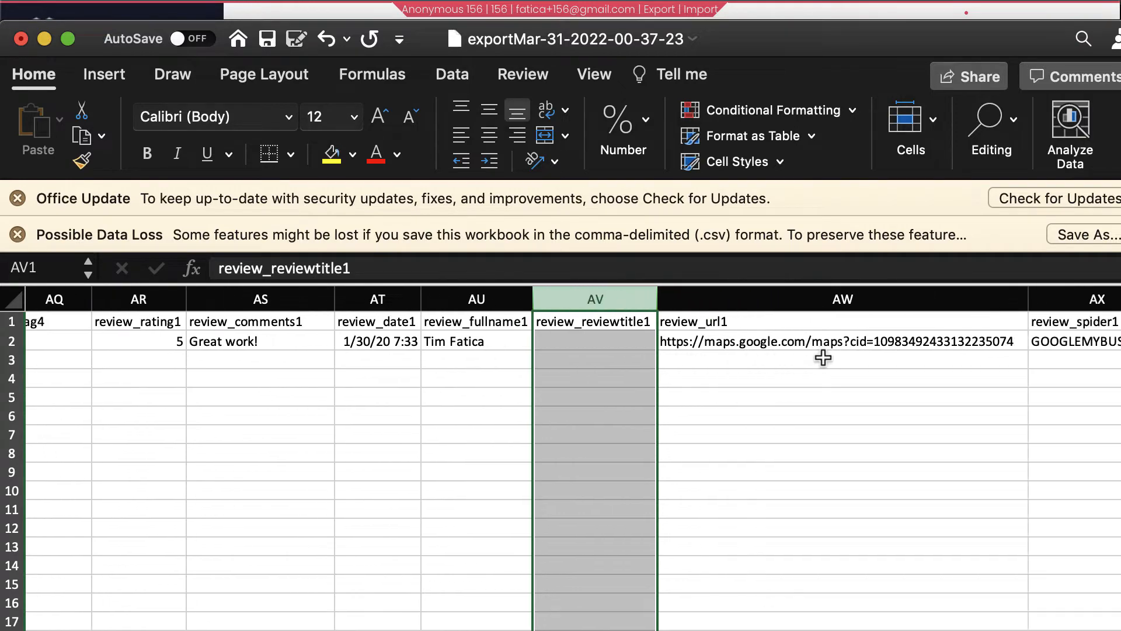
left_click(835, 305)
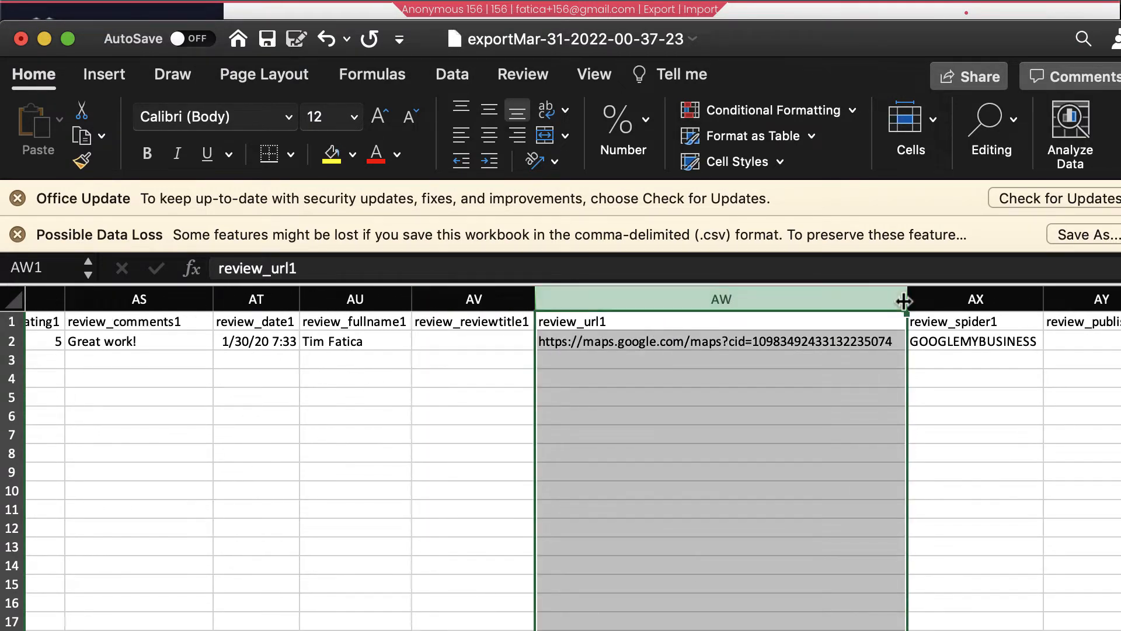
left_click(661, 341)
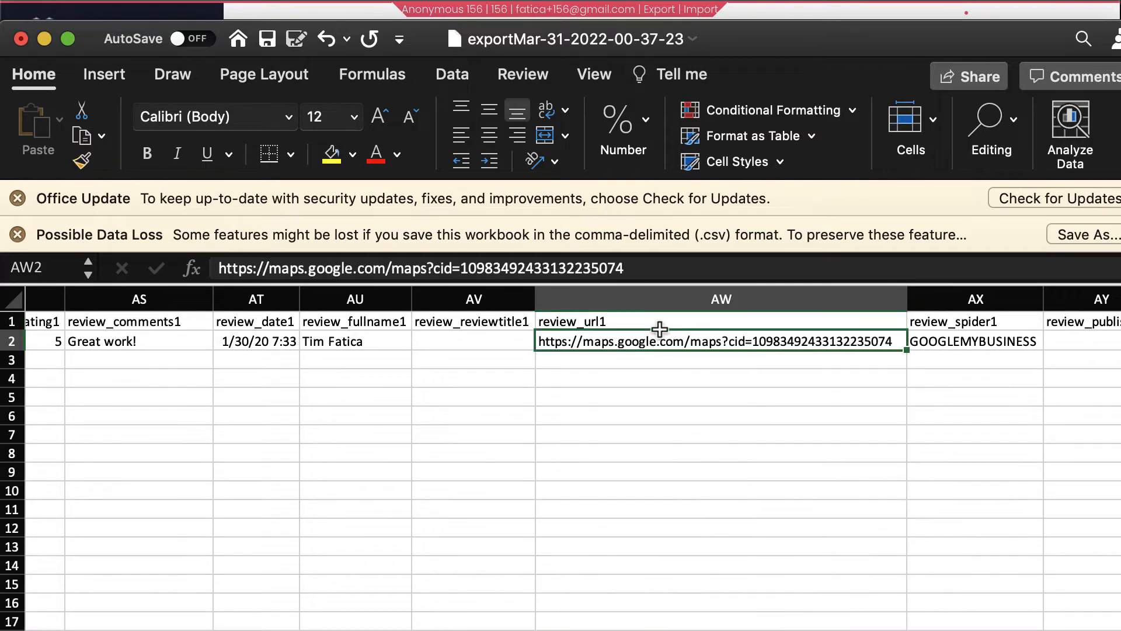
left_click(668, 303)
left_click(918, 298)
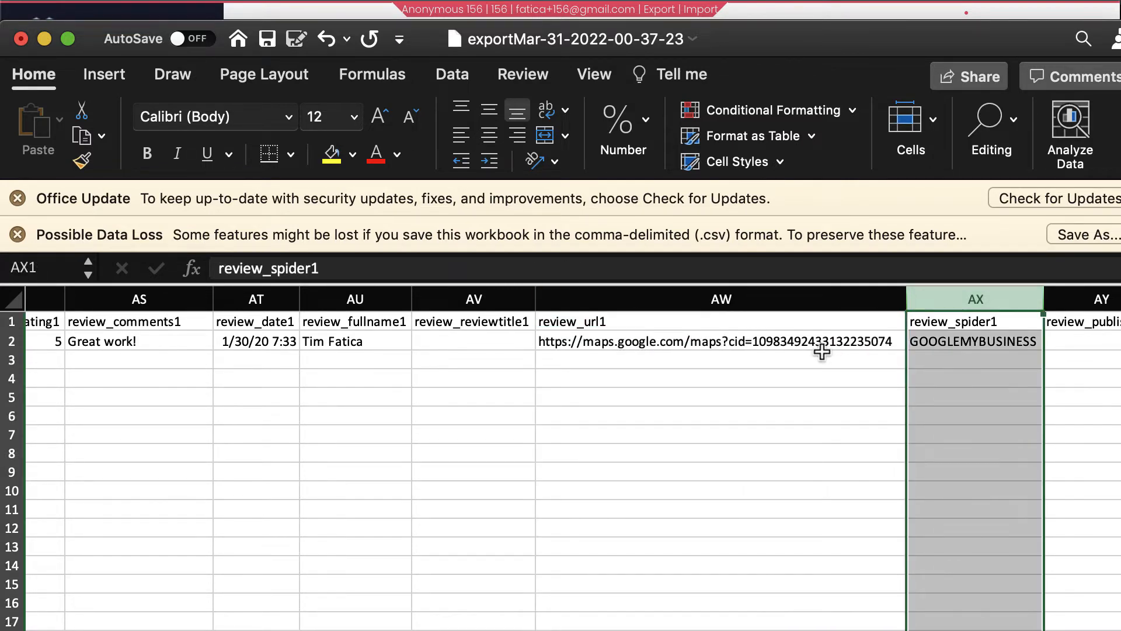
scroll(821, 351, "right", 5)
left_click(850, 303)
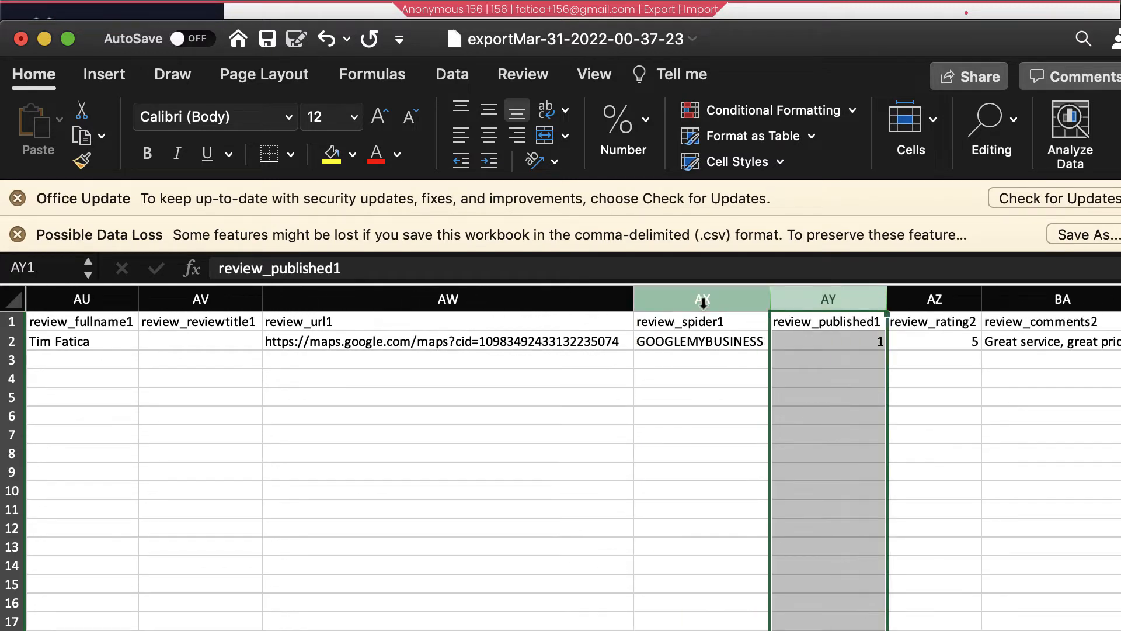
Inspect the second review's columns: review_rating2, review_comments2 and review_date2
scroll(275, 338, "left", 5)
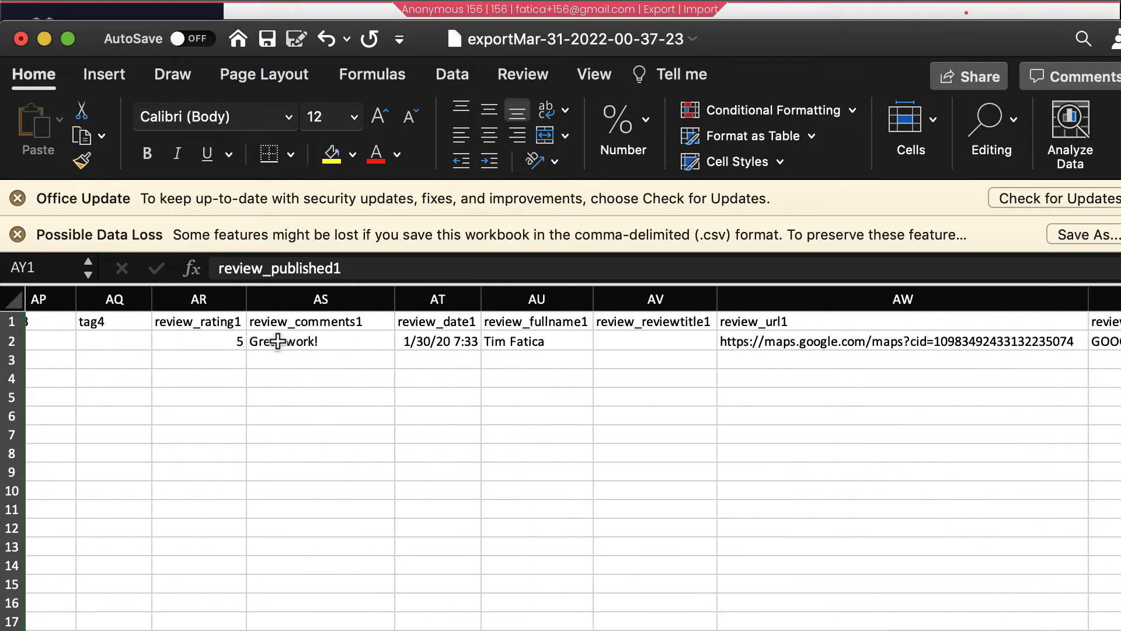
scroll(504, 344, "right", 3)
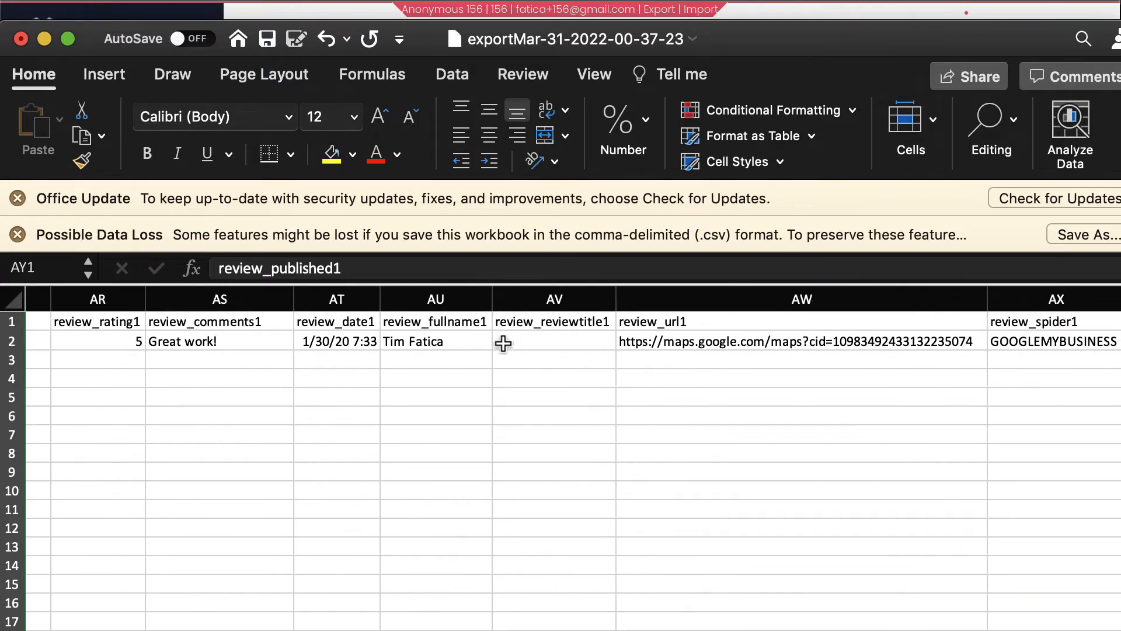
scroll(504, 343, "right", 3)
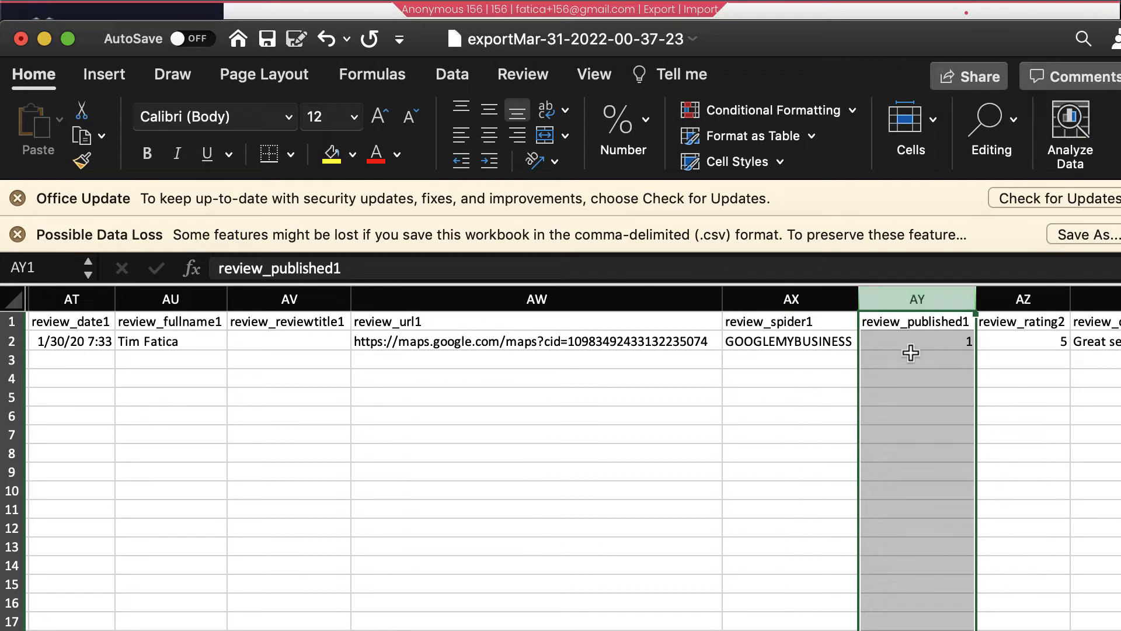
scroll(911, 353, "right", 3)
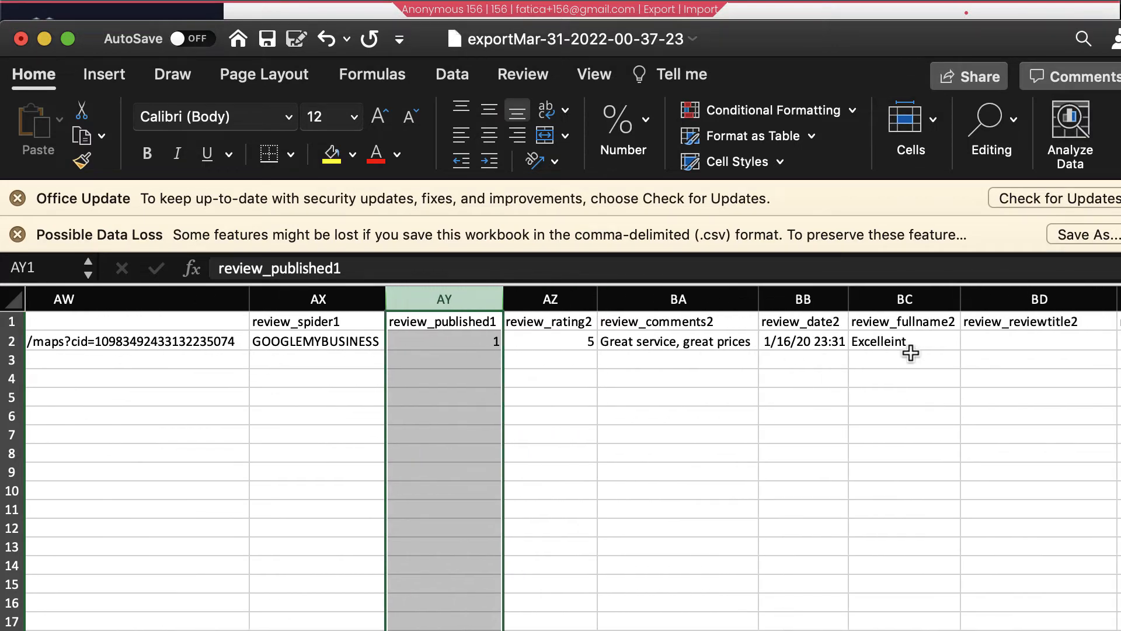
scroll(911, 353, "left", 10)
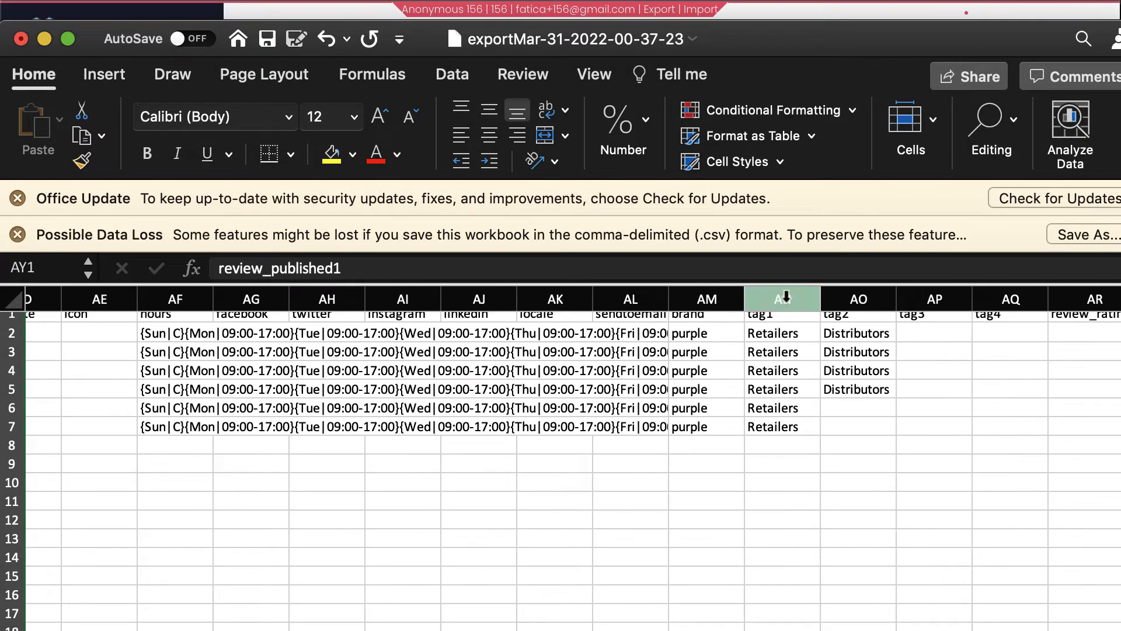
scroll(1009, 413, "right", 8)
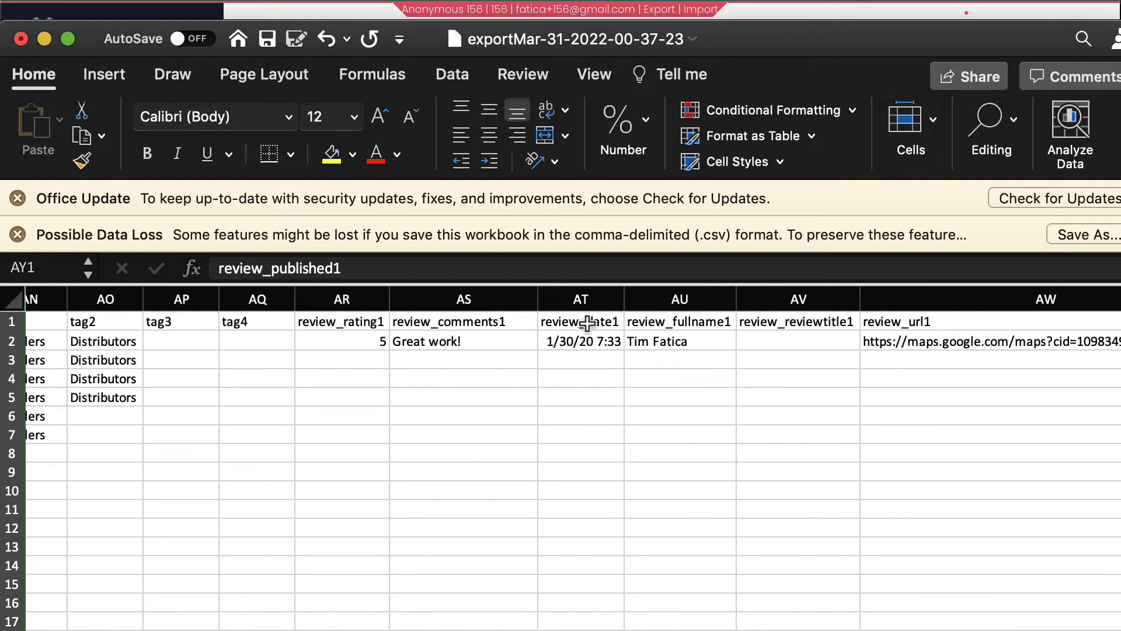
scroll(584, 322, "right", 5)
scroll(587, 323, "right", 2)
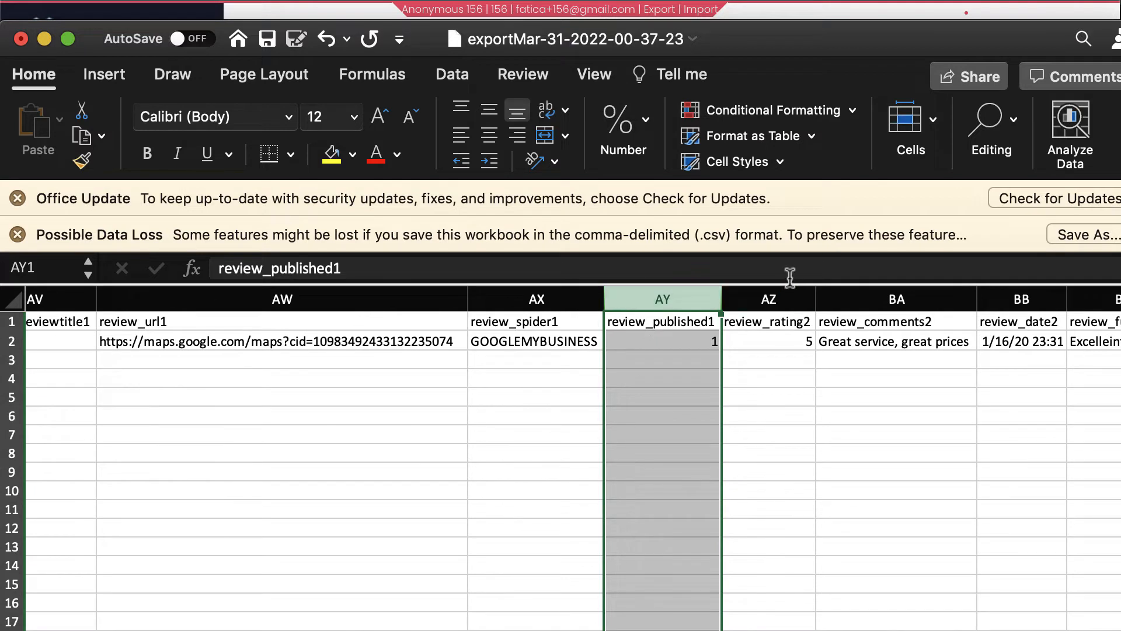
left_click(790, 298)
left_click(904, 300)
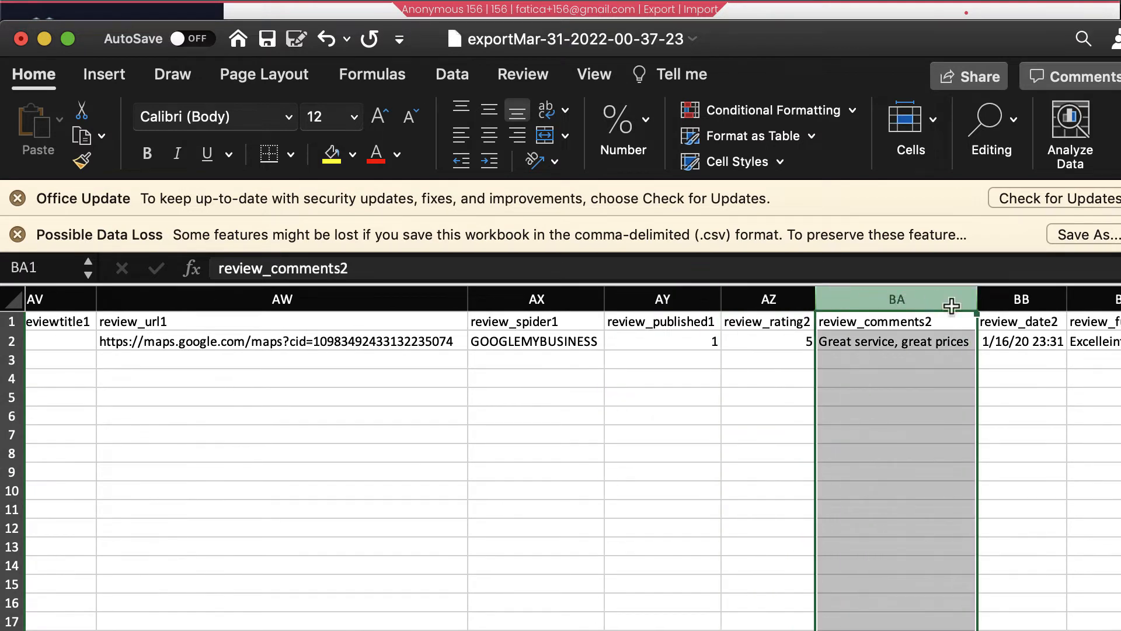
left_click(1027, 301)
scroll(981, 448, "right", 2)
scroll(981, 447, "right", 4)
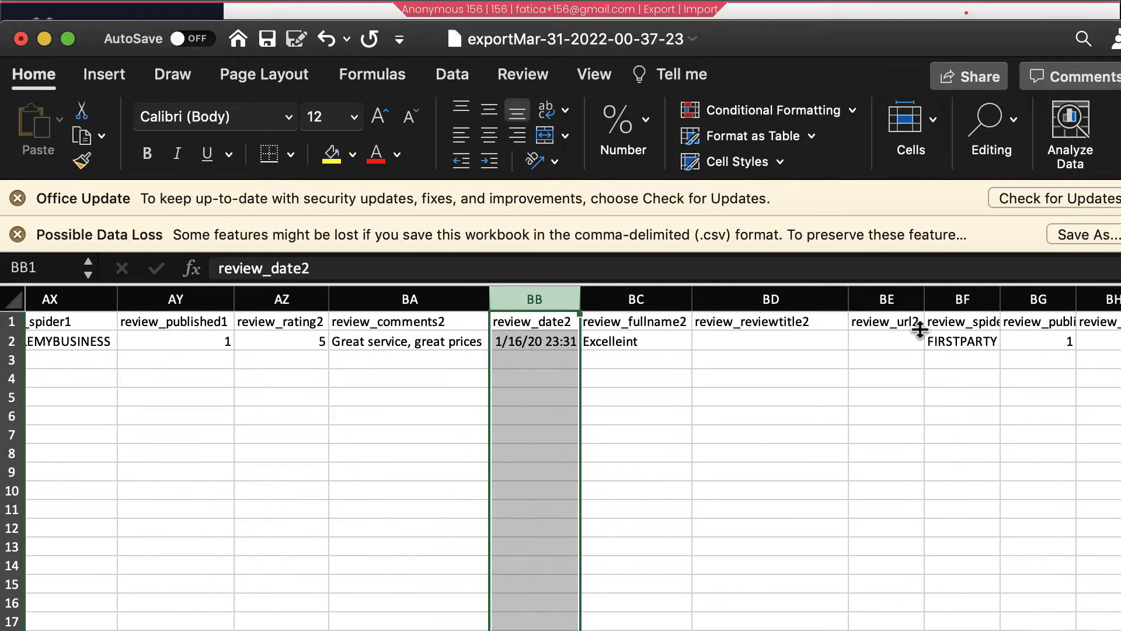
scroll(1019, 426, "left", 1)
scroll(1016, 410, "left", 10)
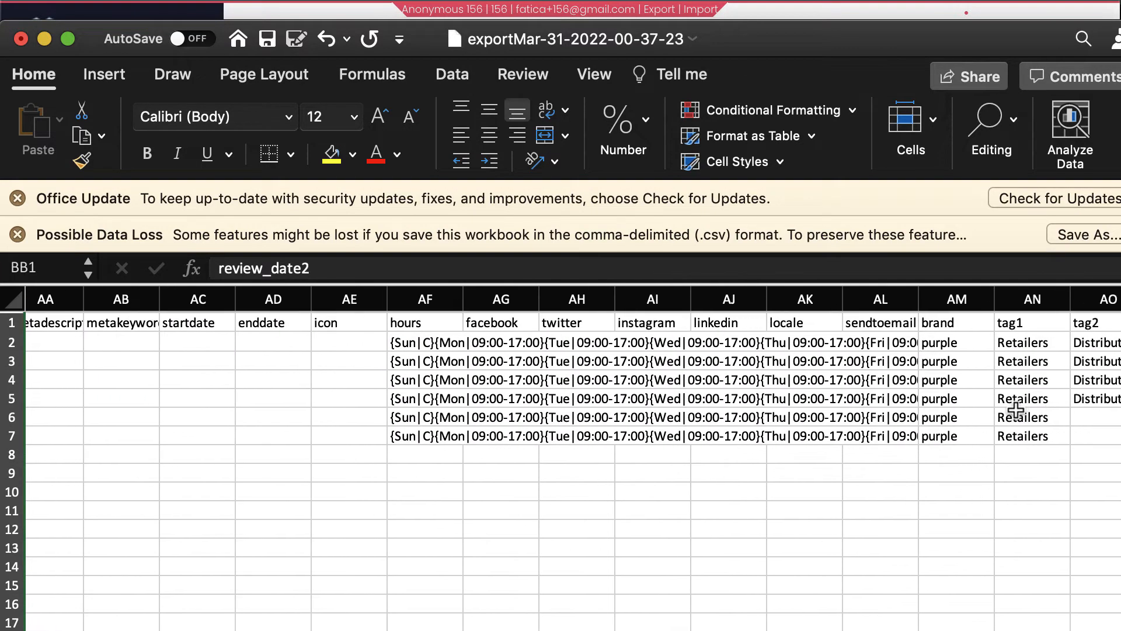
scroll(1016, 411, "left", 15)
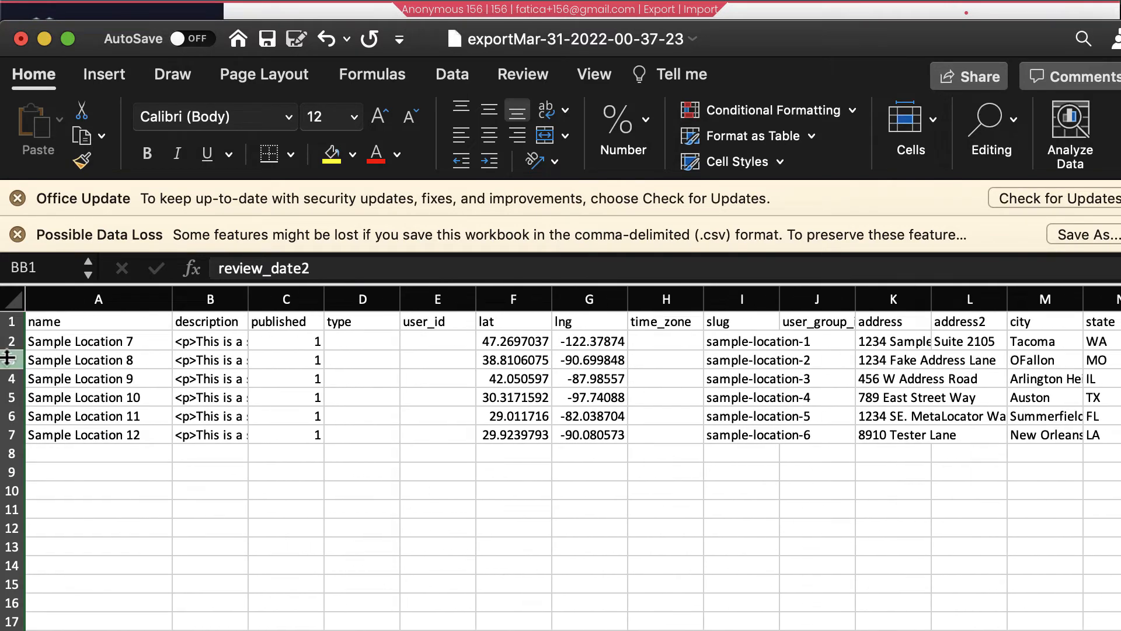
Save the export workbook with Cmd+S and return to the MetaLocator browser window
left_click(11, 341)
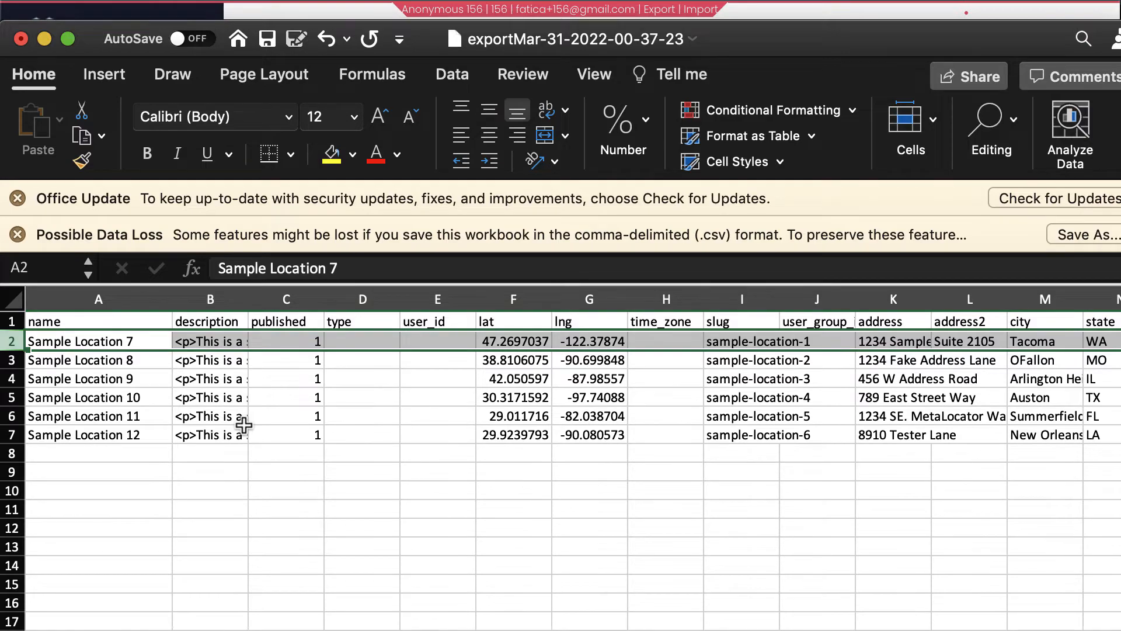
key("super+s")
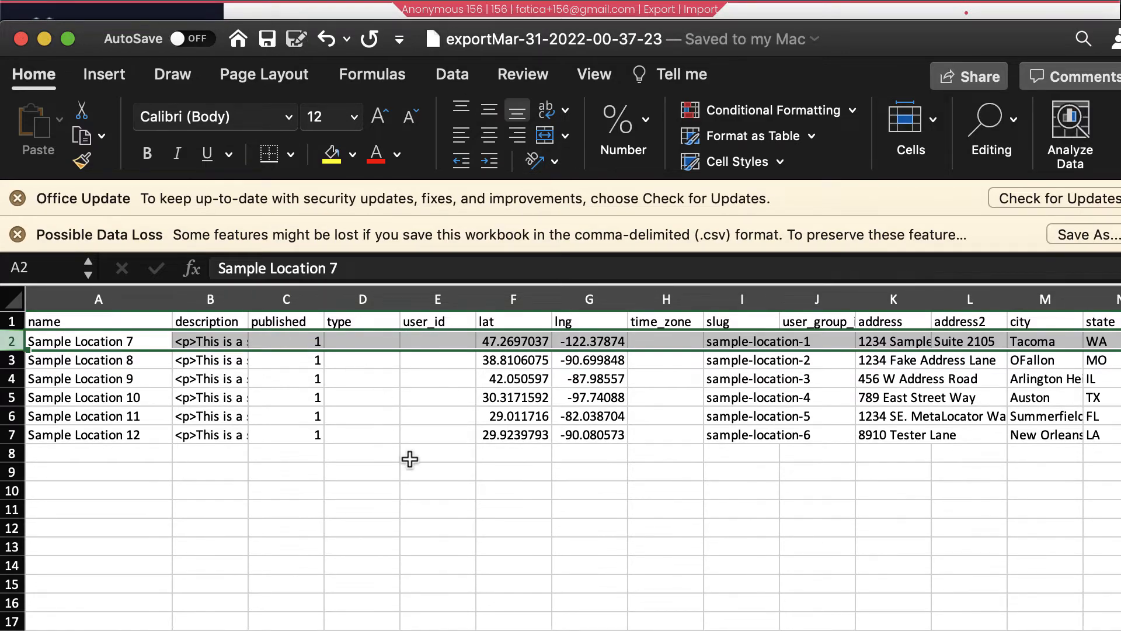
scroll(409, 459, "right", 15)
scroll(409, 459, "right", 5)
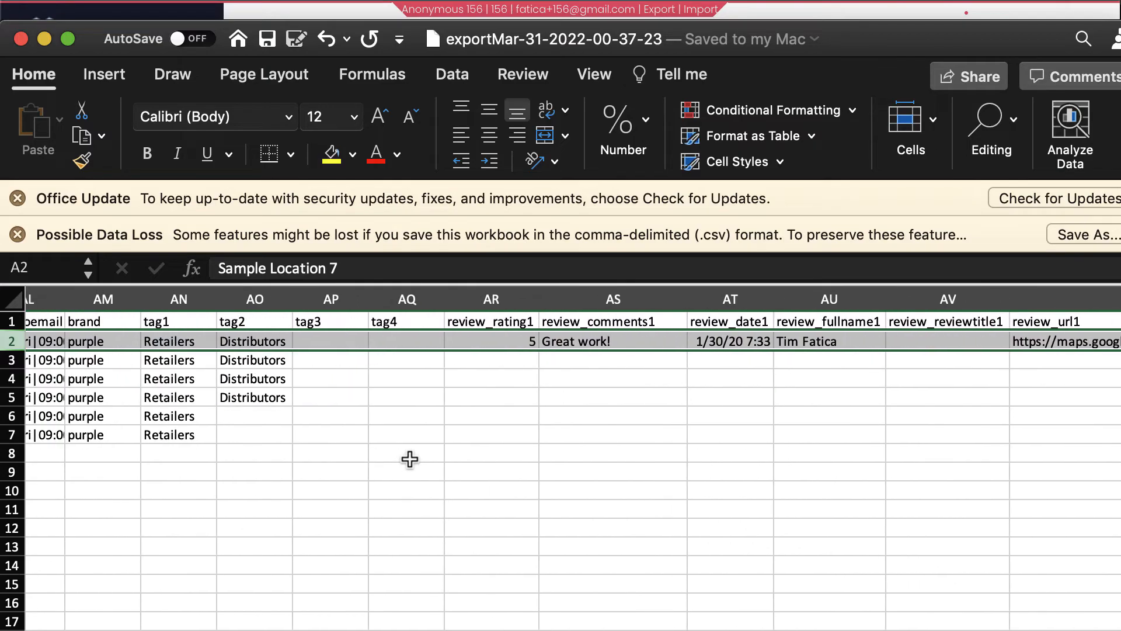
left_click(163, 6)
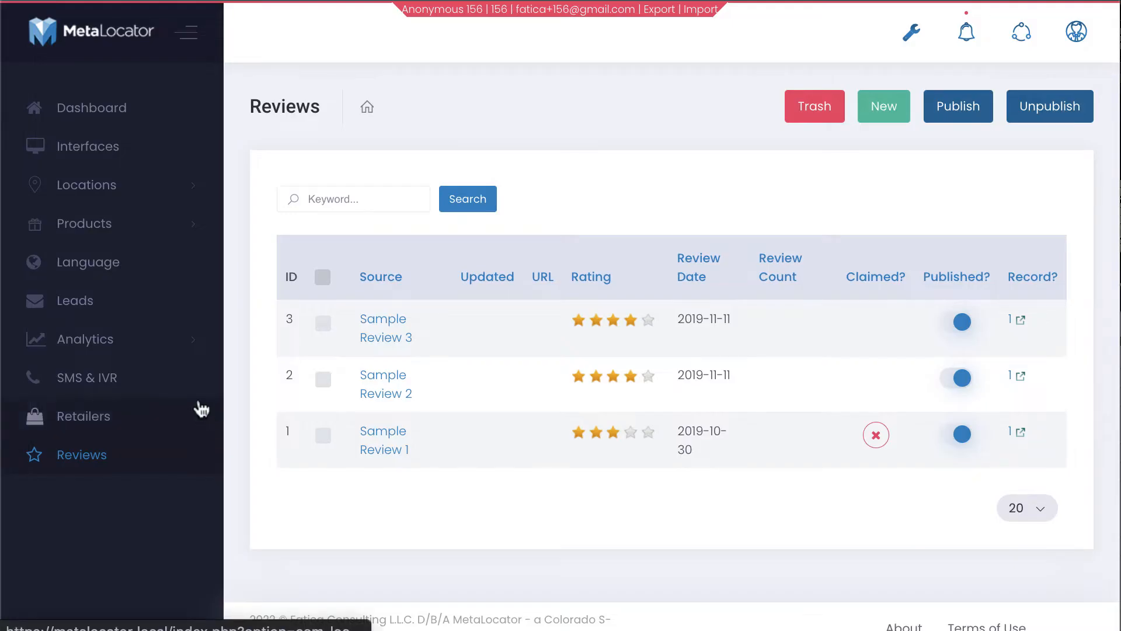
left_click(111, 186)
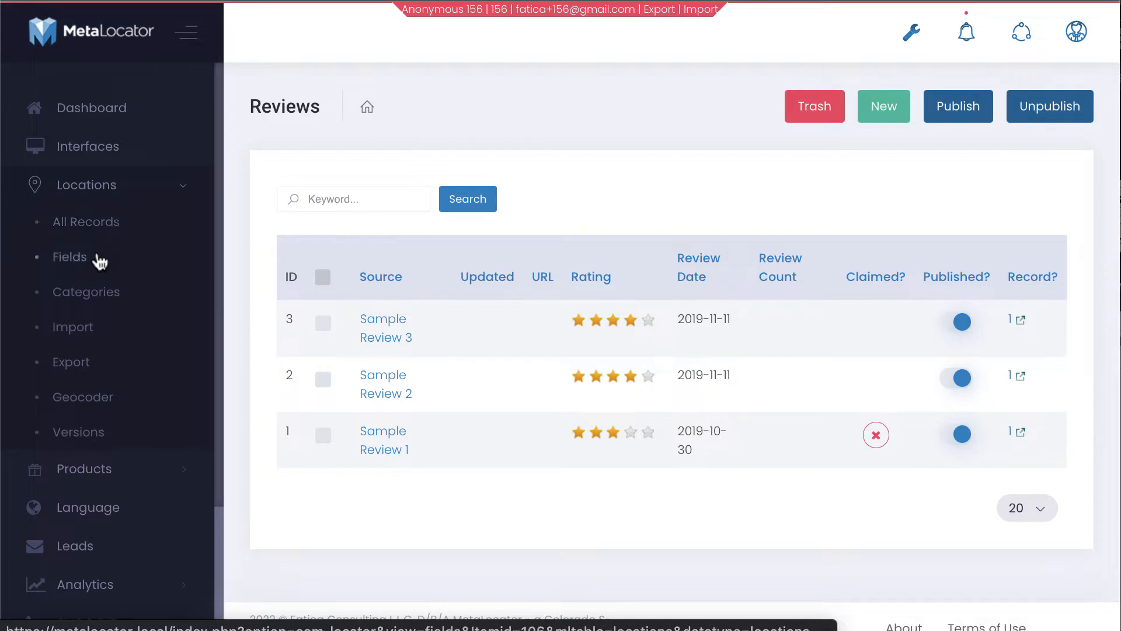
left_click(76, 328)
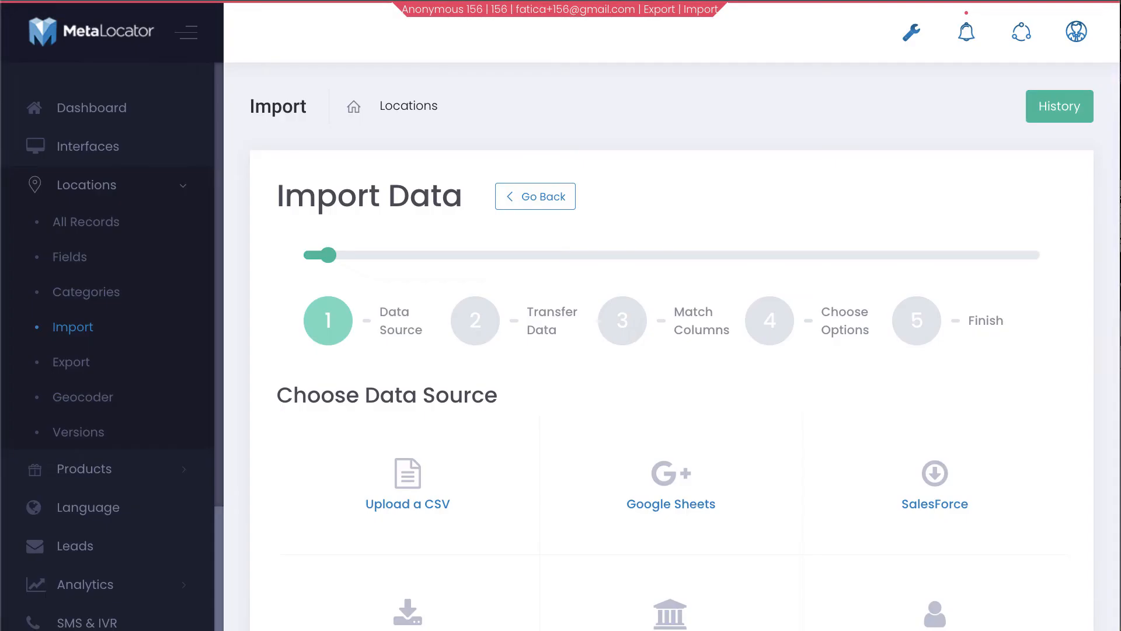
left_click(408, 476)
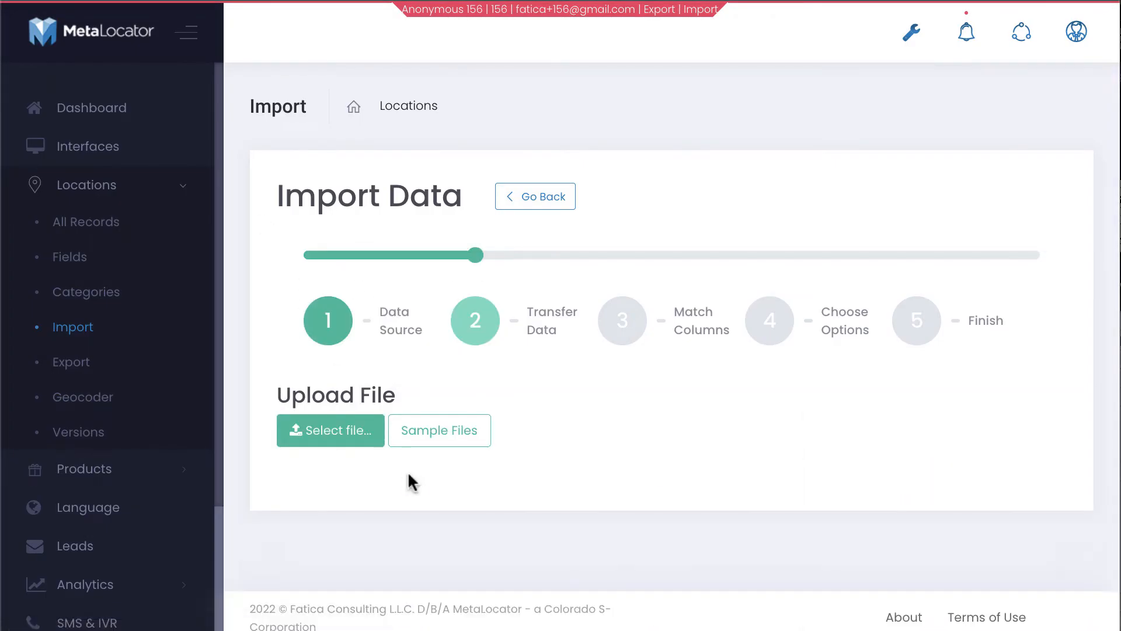
left_click(348, 432)
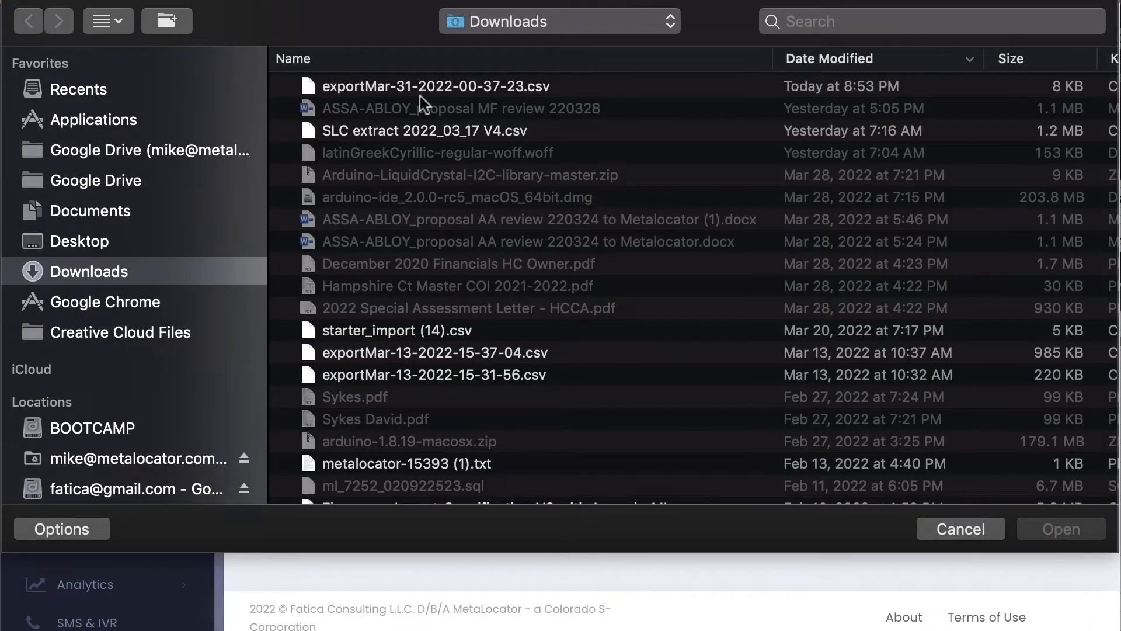
left_click(424, 94)
left_click(1033, 528)
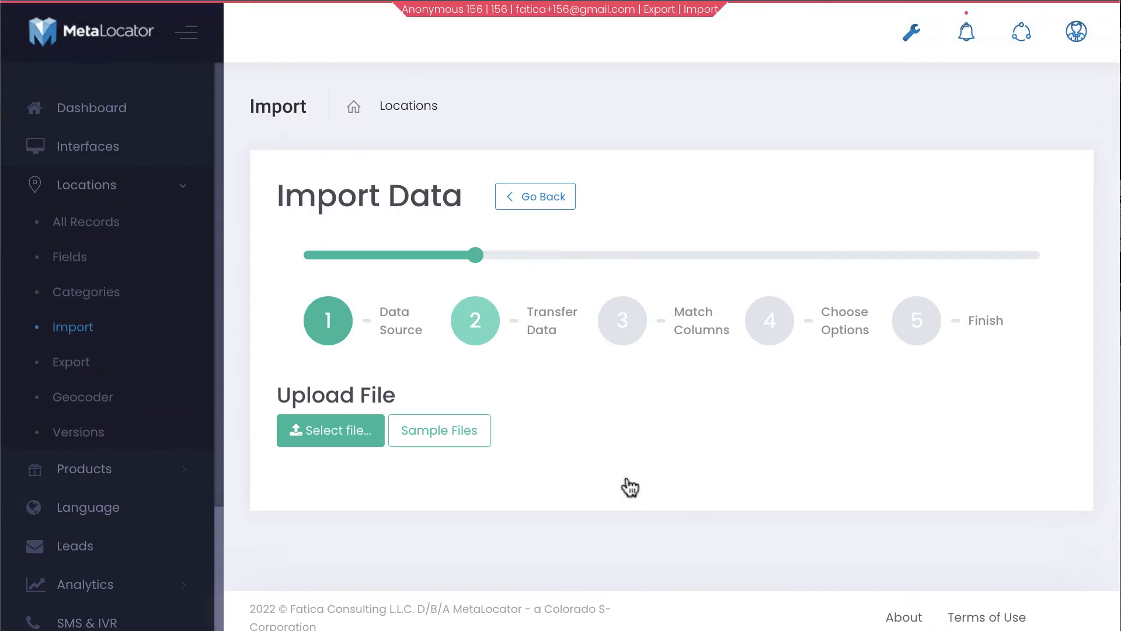
Accept the column matching and choose to replace all existing location records
scroll(414, 439, "down", 4)
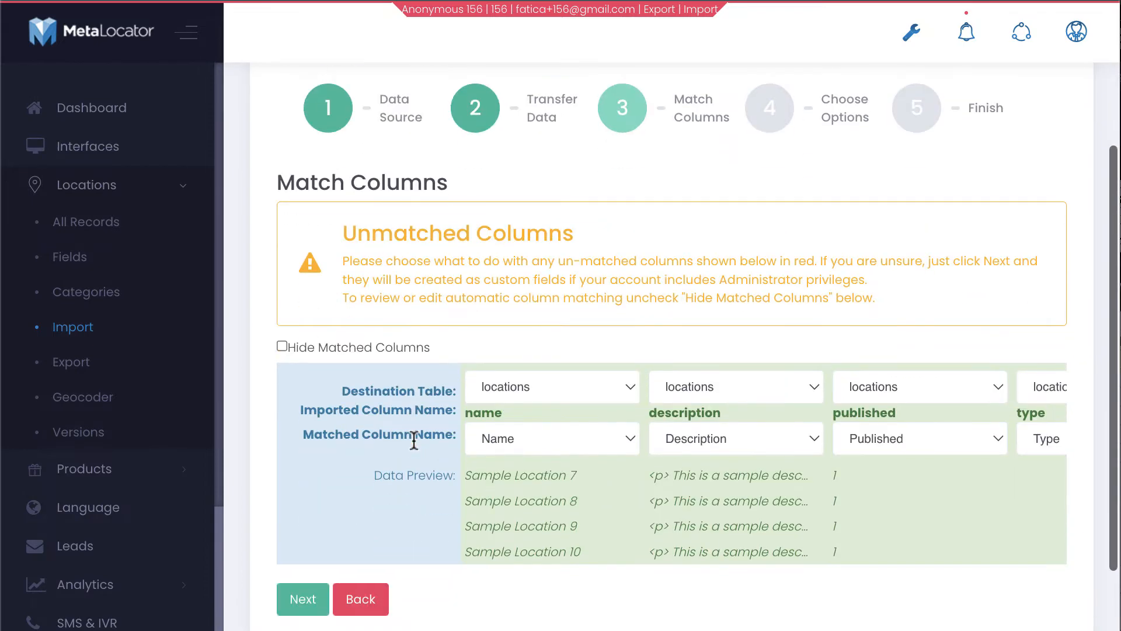
scroll(413, 435, "right", 10)
scroll(412, 437, "right", 15)
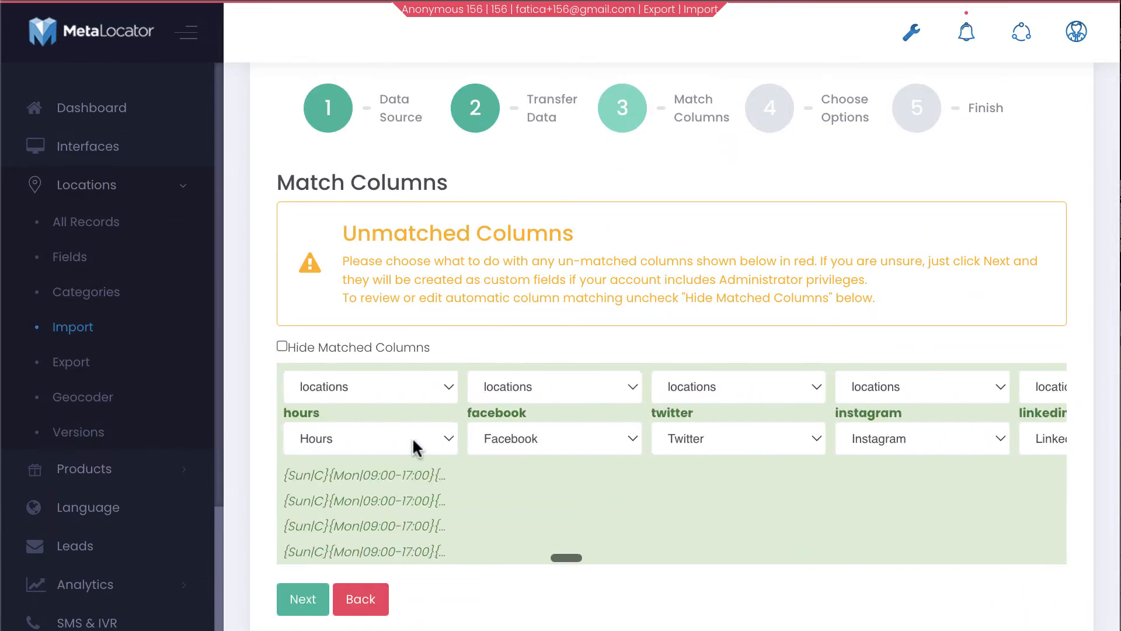
scroll(412, 437, "right", 10)
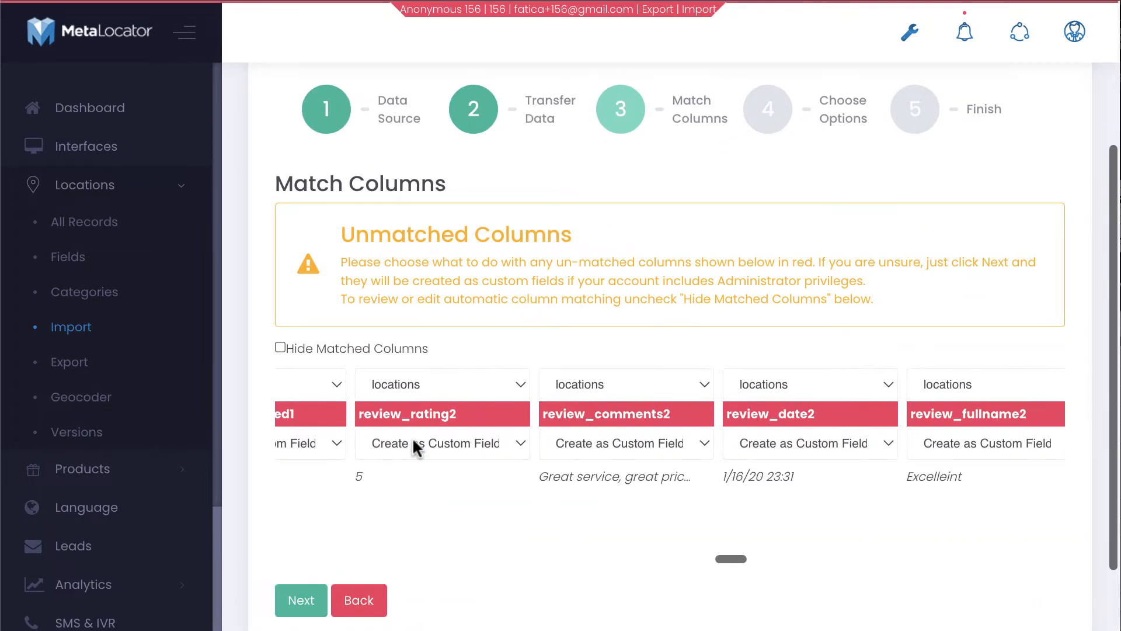
scroll(412, 437, "left", 9)
scroll(412, 436, "left", 10)
scroll(412, 437, "right", 1)
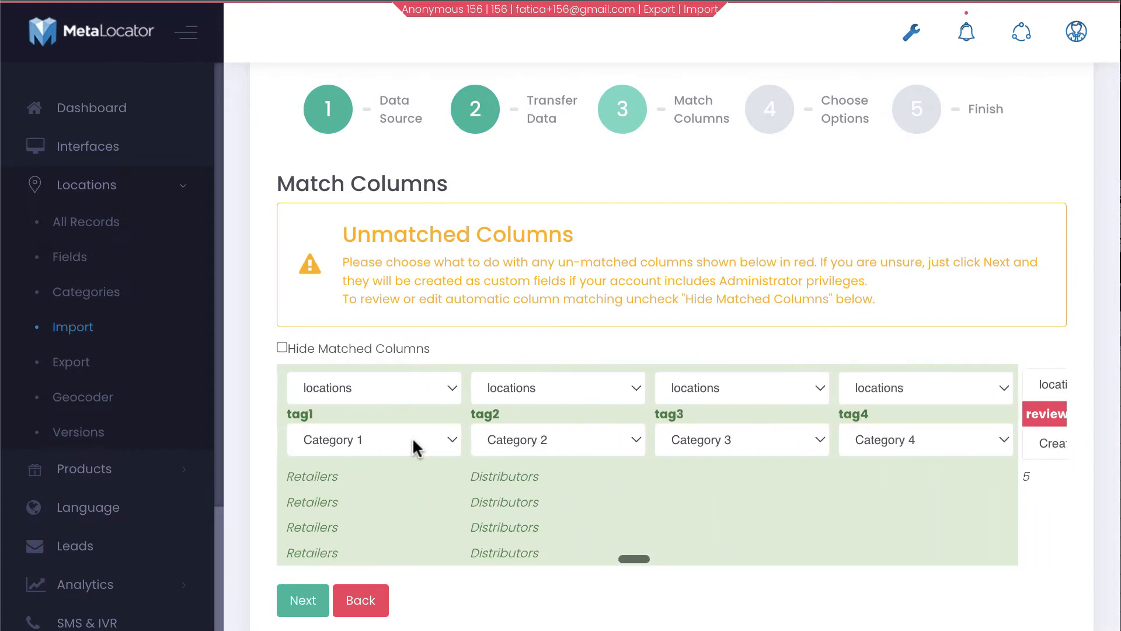
left_click(315, 612)
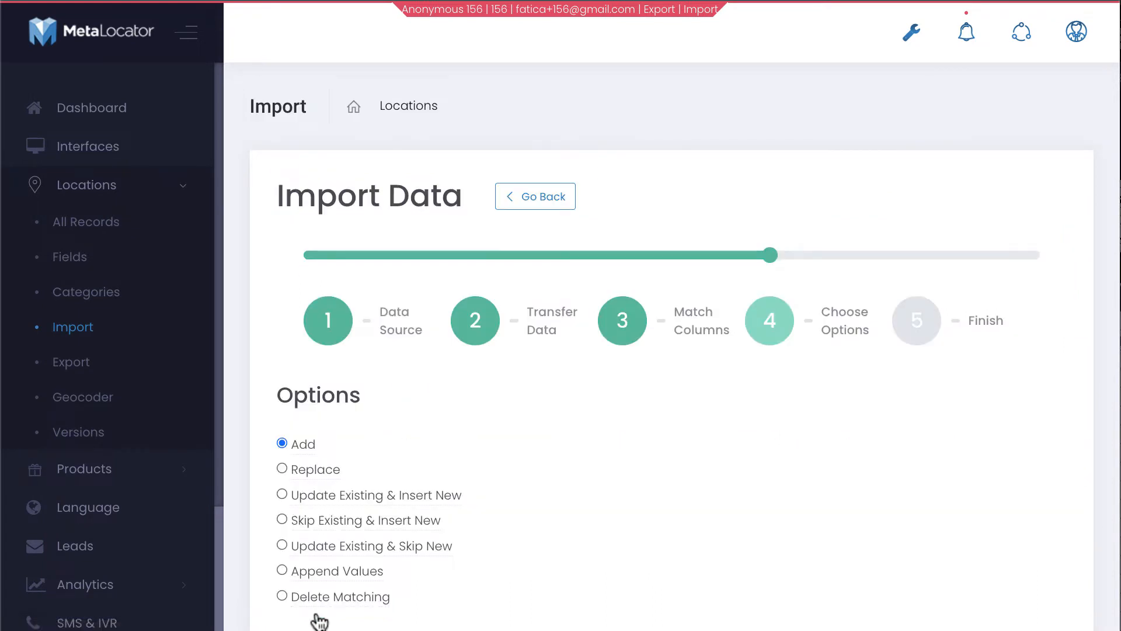
left_click(310, 473)
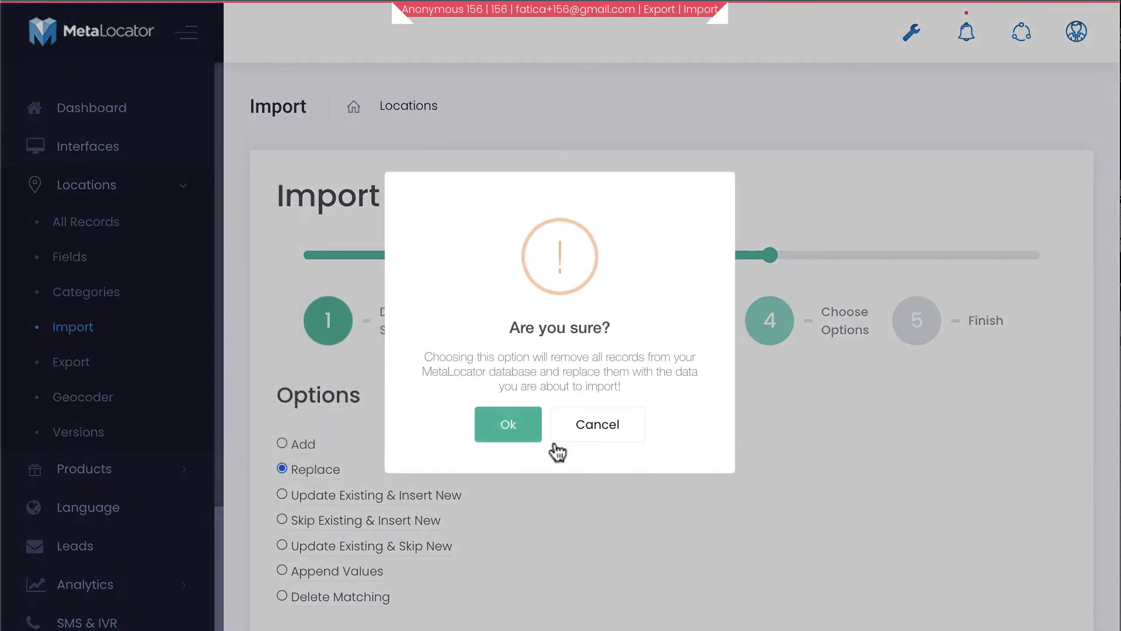
left_click(506, 422)
Finish the import and bring up the Reviews list
scroll(506, 418, "down", 3)
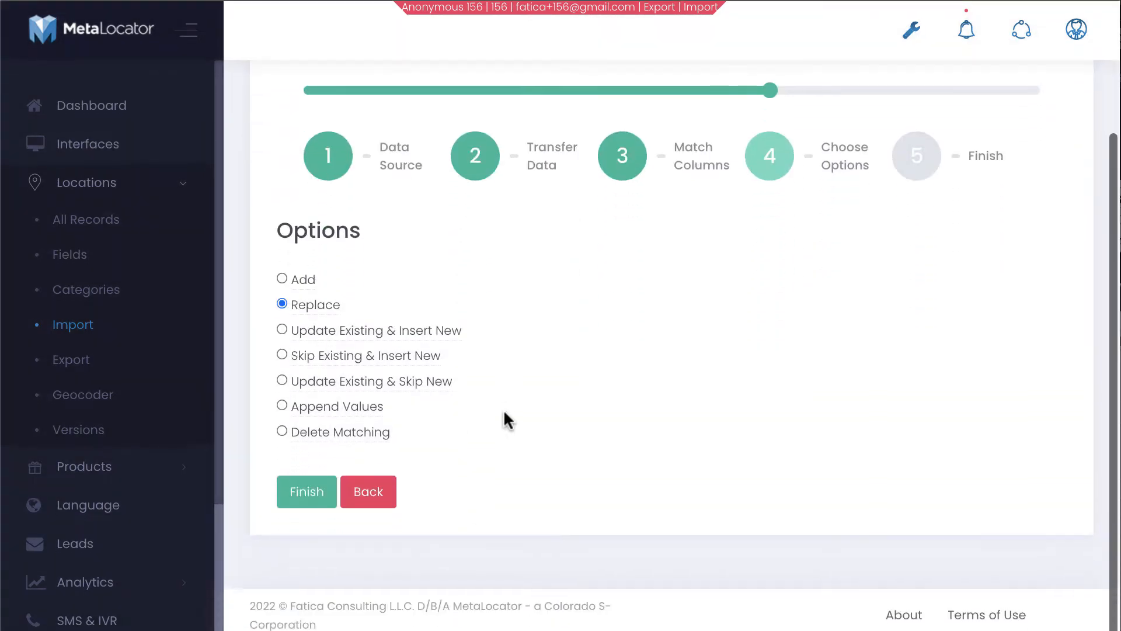
left_click(317, 495)
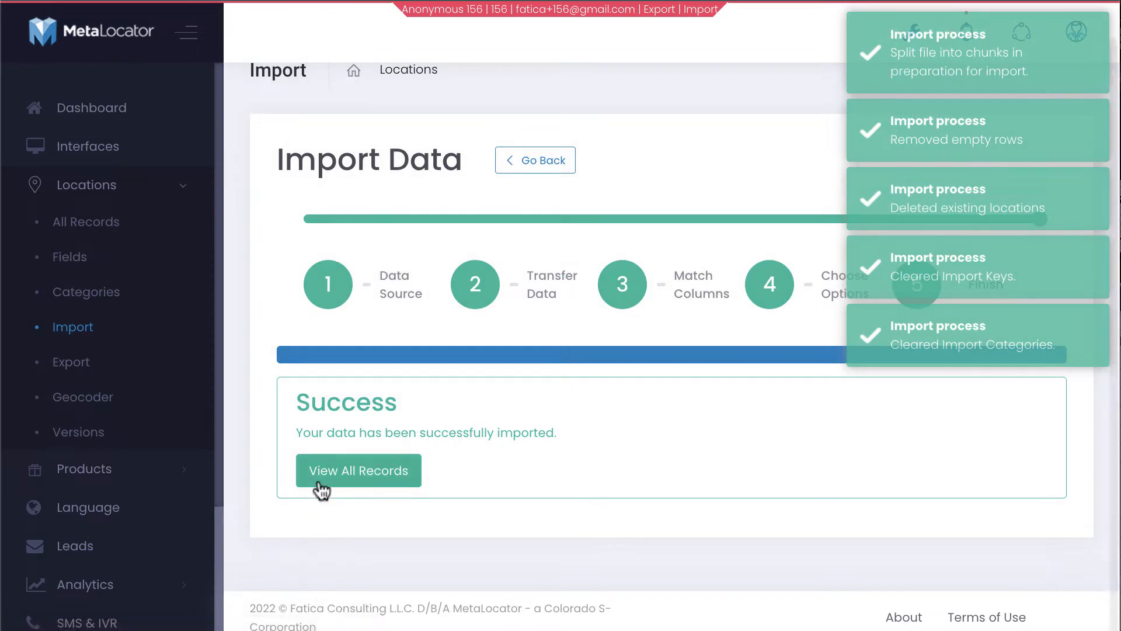
scroll(156, 323, "down", 1)
scroll(157, 322, "down", 2)
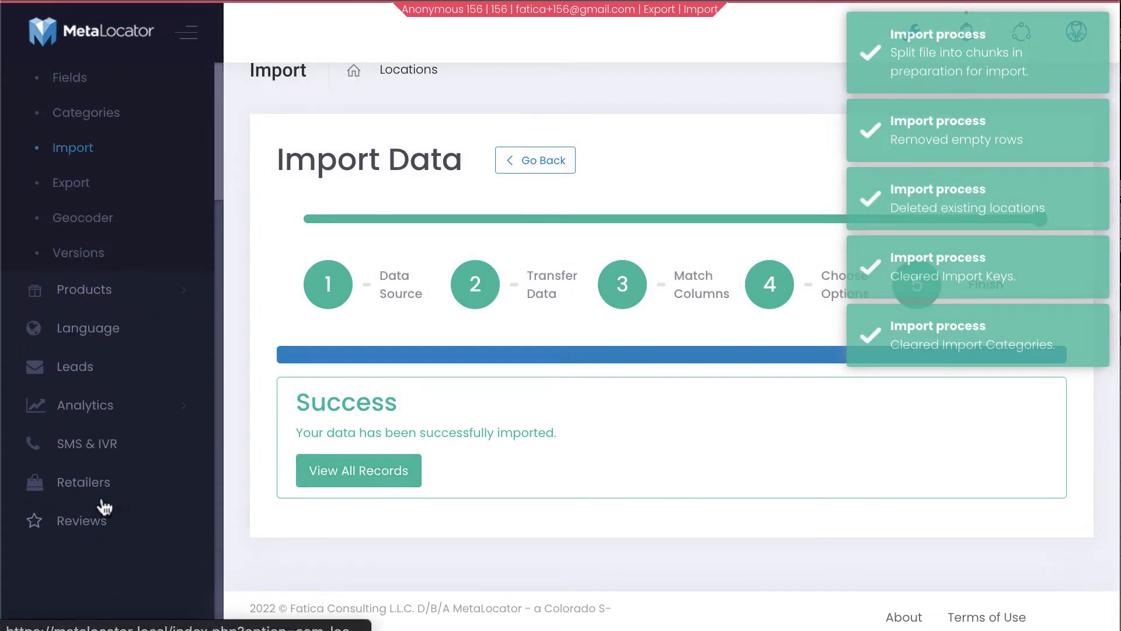
left_click(100, 526)
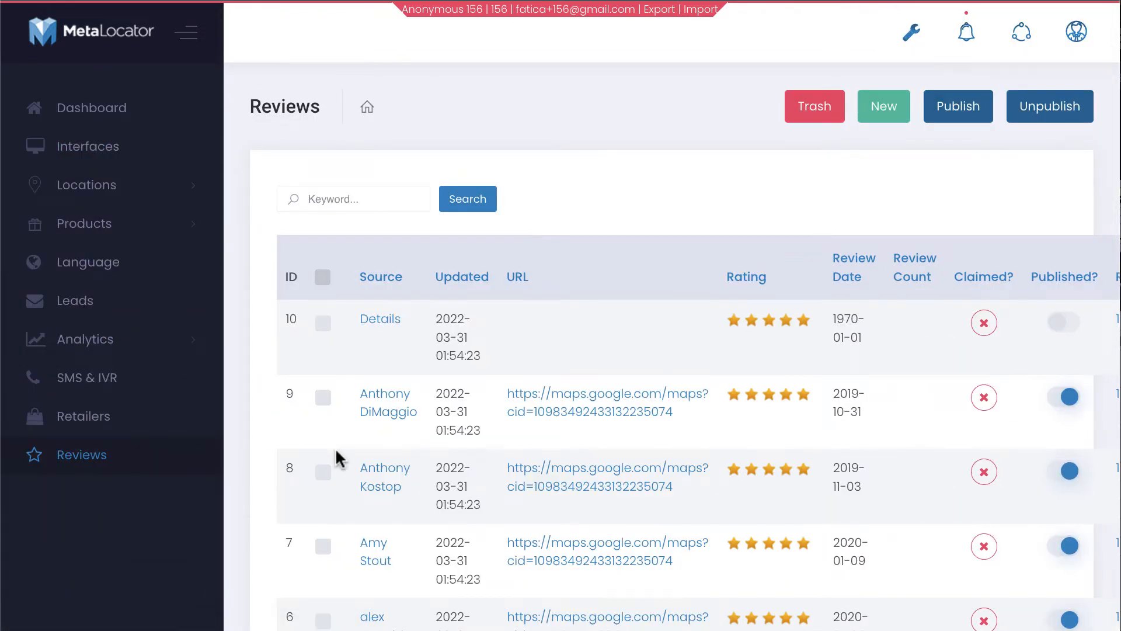
Scroll the Reviews list to check imported reviews IDs 4–10, then return to the Excel workbook
scroll(336, 455, "down", 3)
scroll(339, 458, "down", 5)
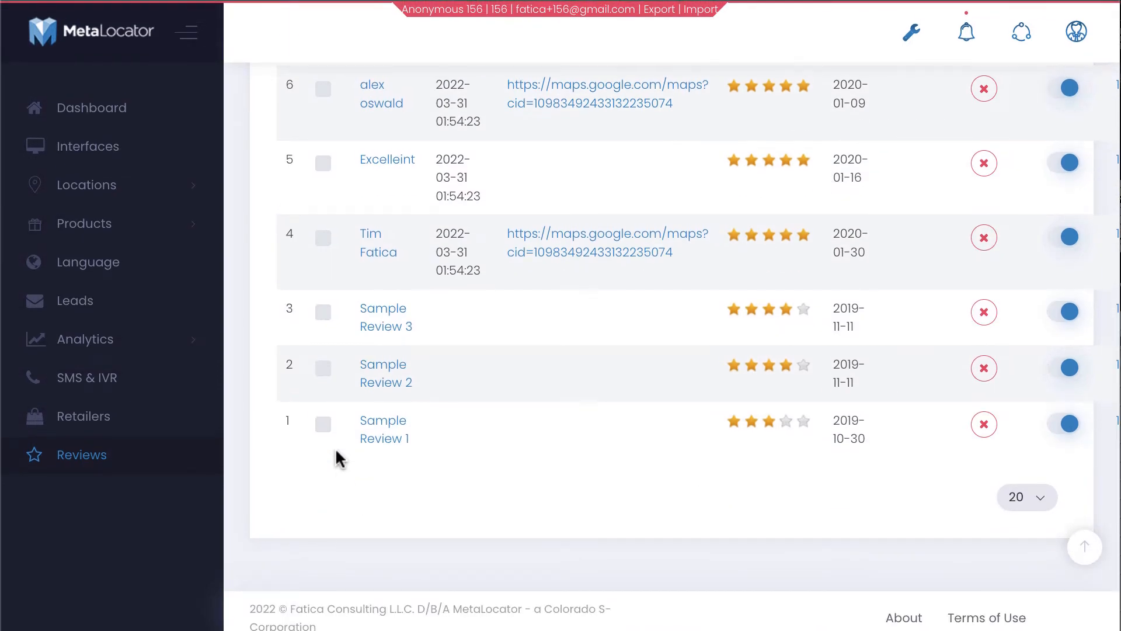
key("super+Tab")
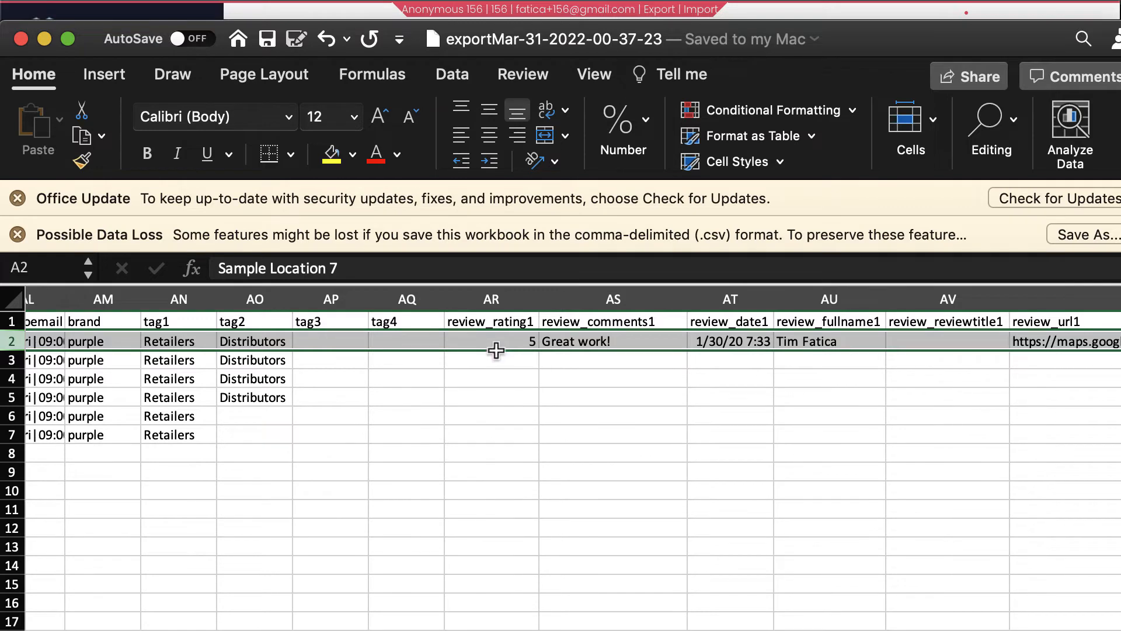
left_click(521, 345)
left_click_drag(527, 344, 528, 347)
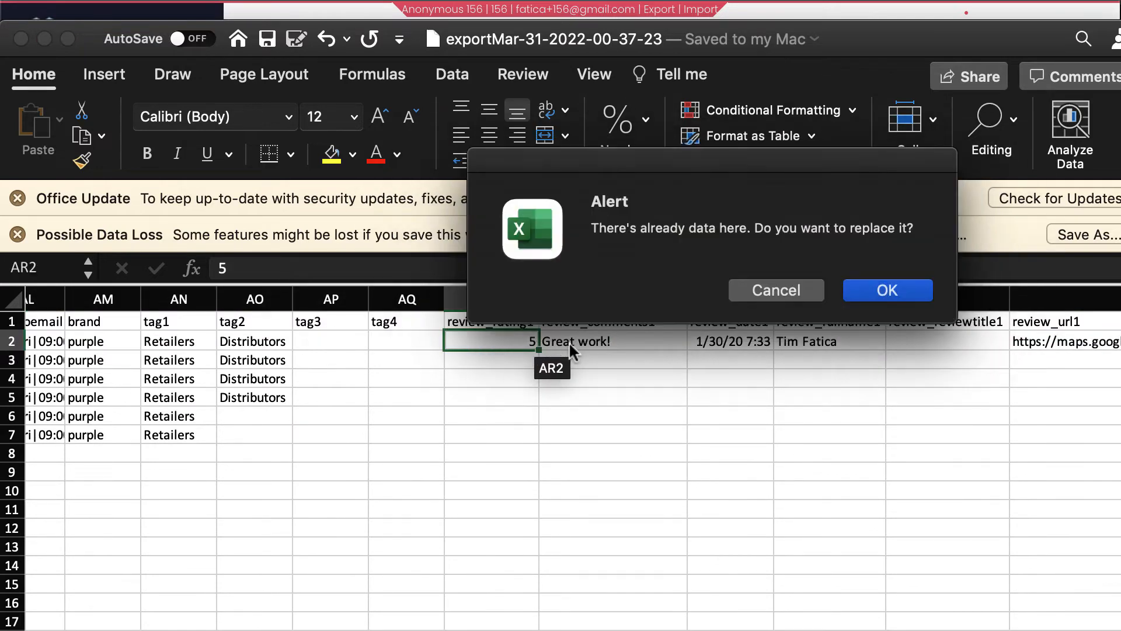
key("Return")
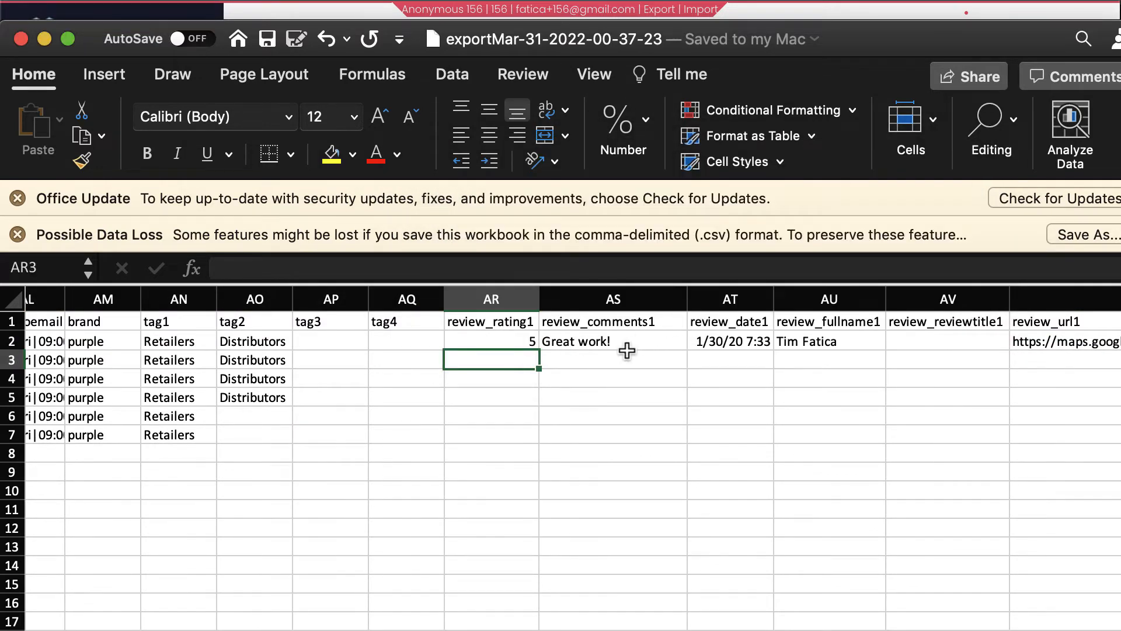
left_click(513, 345)
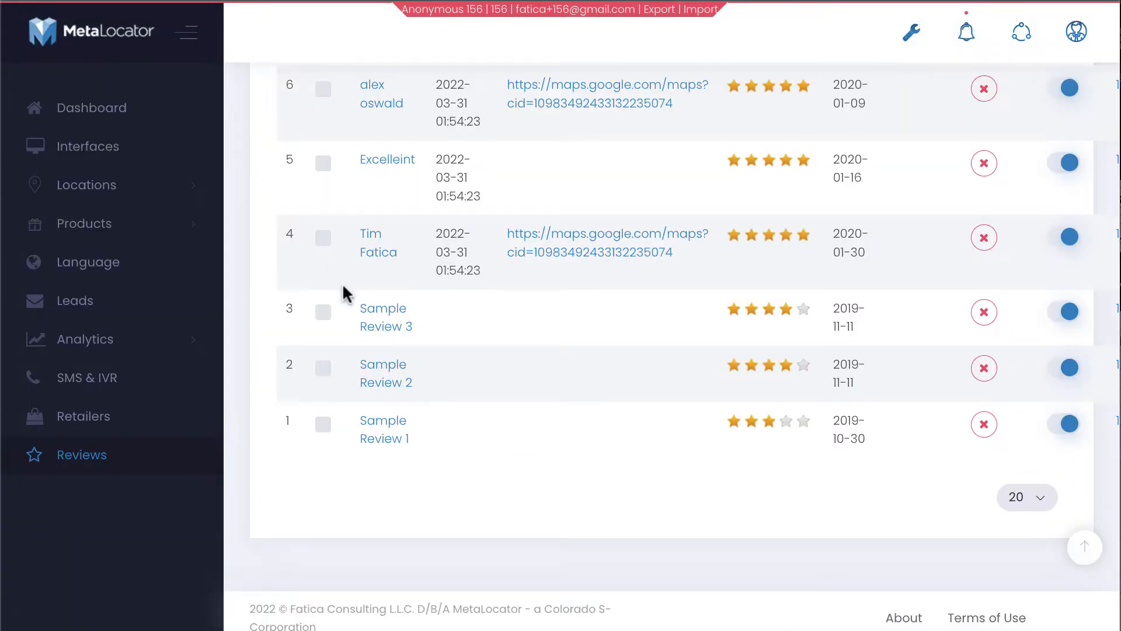
scroll(342, 283, "up", 10)
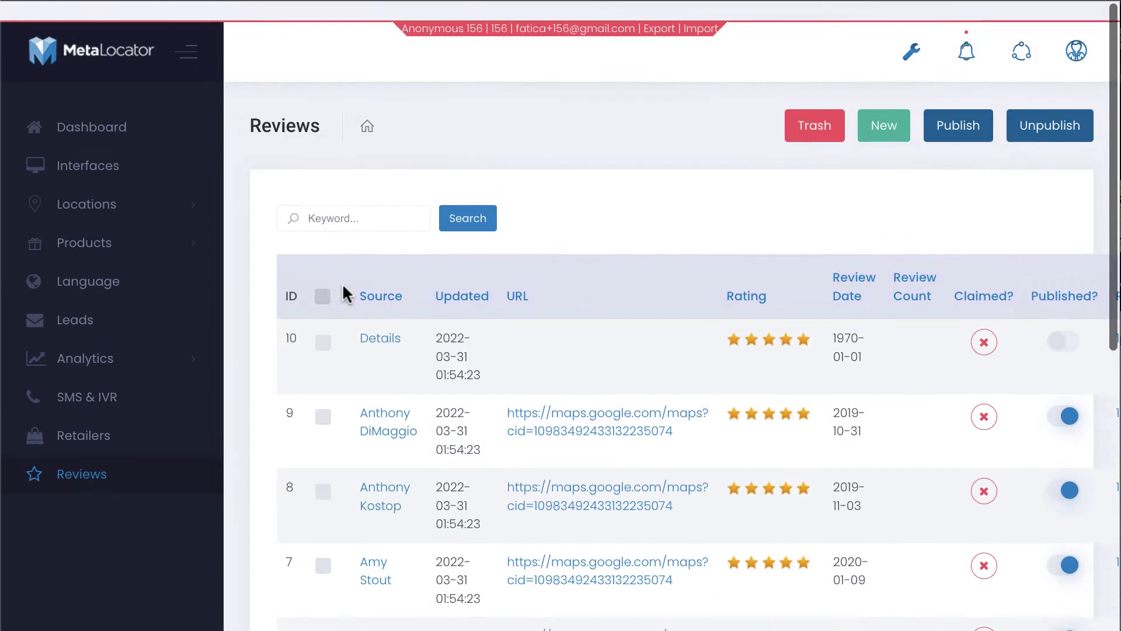
scroll(343, 283, "down", 10)
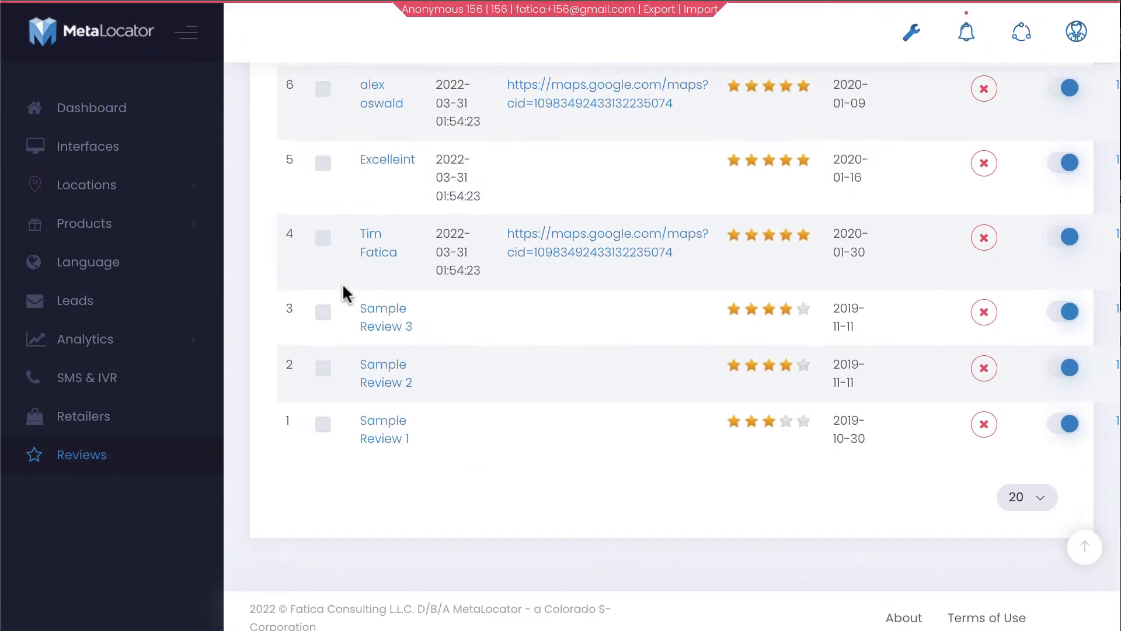
scroll(342, 286, "up", 10)
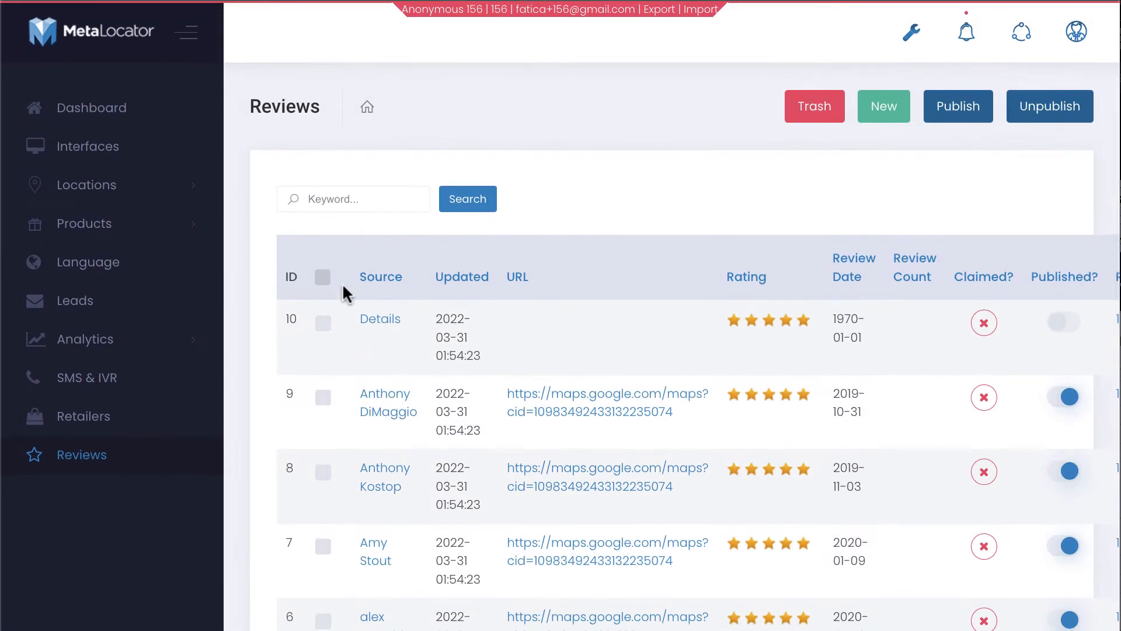
scroll(342, 286, "down", 1)
scroll(343, 286, "down", 1)
scroll(342, 286, "down", 1)
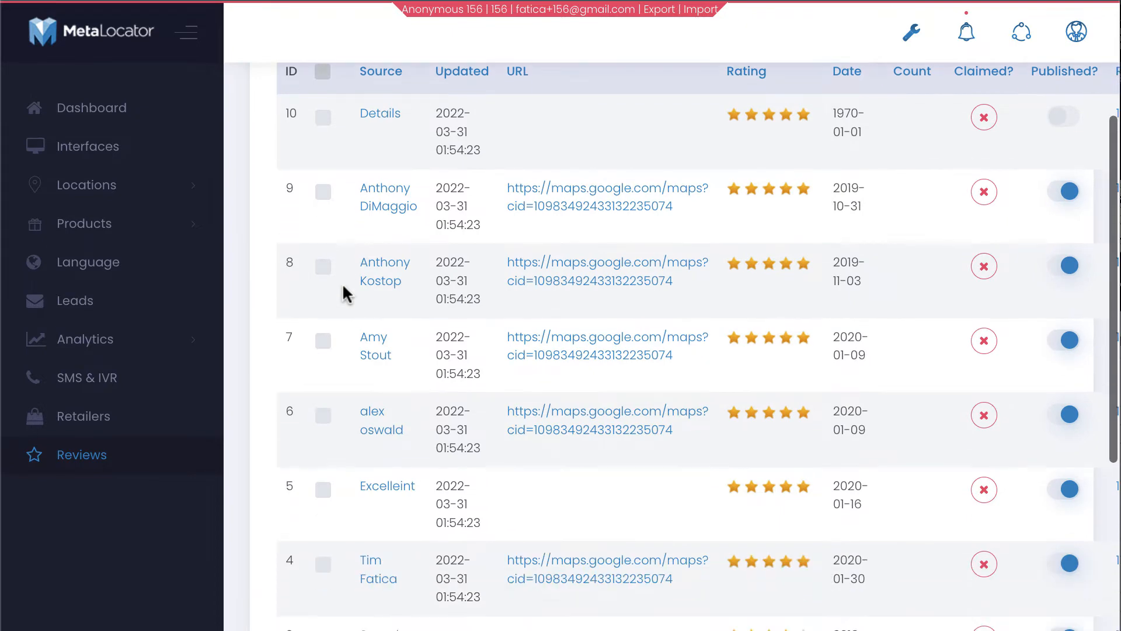
scroll(408, 443, "down", 5)
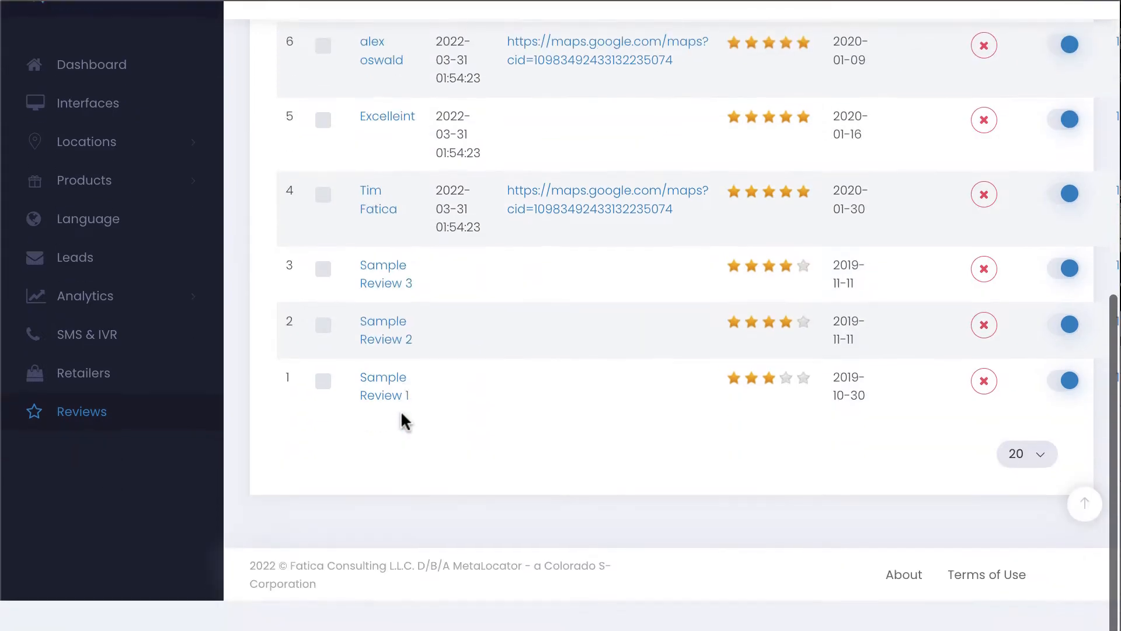
key("super+Tab")
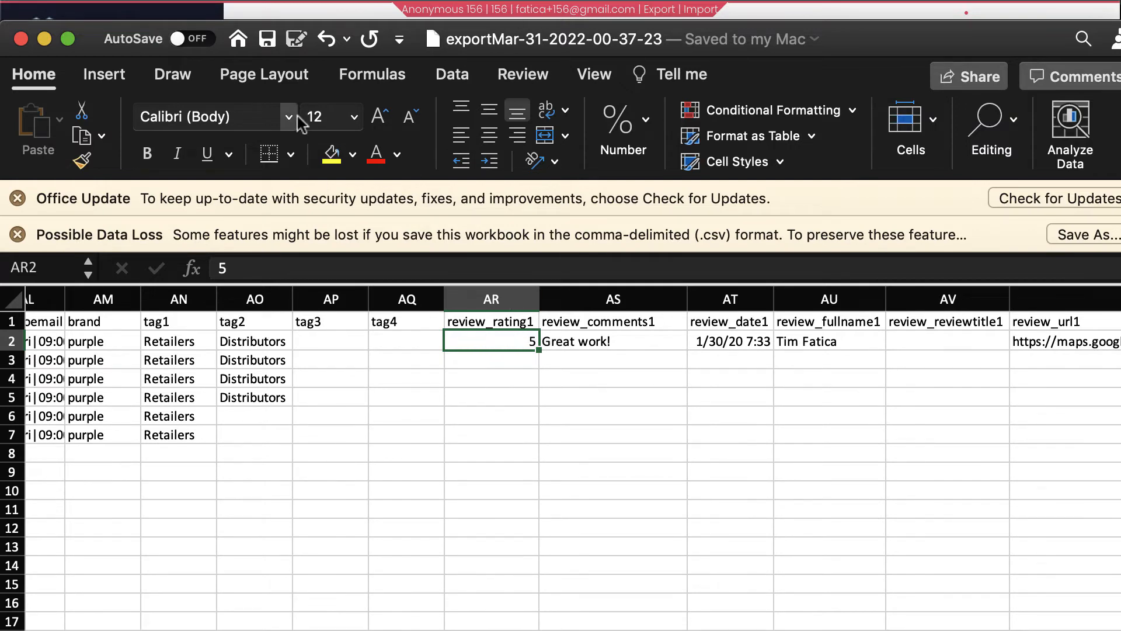
key("super+Tab")
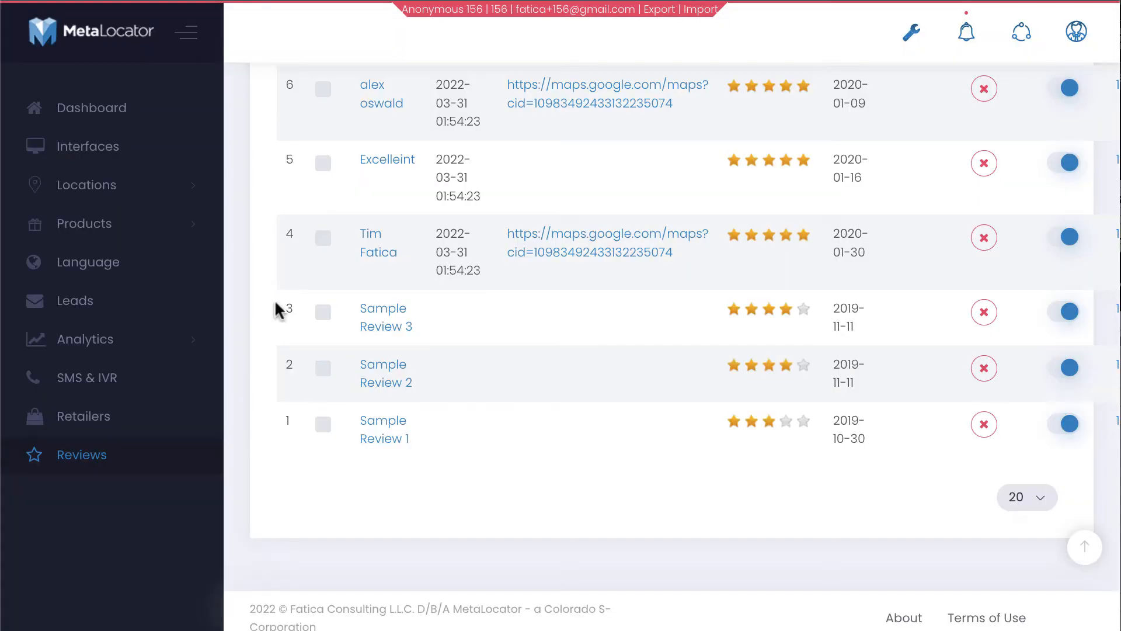
scroll(267, 323, "up", 9)
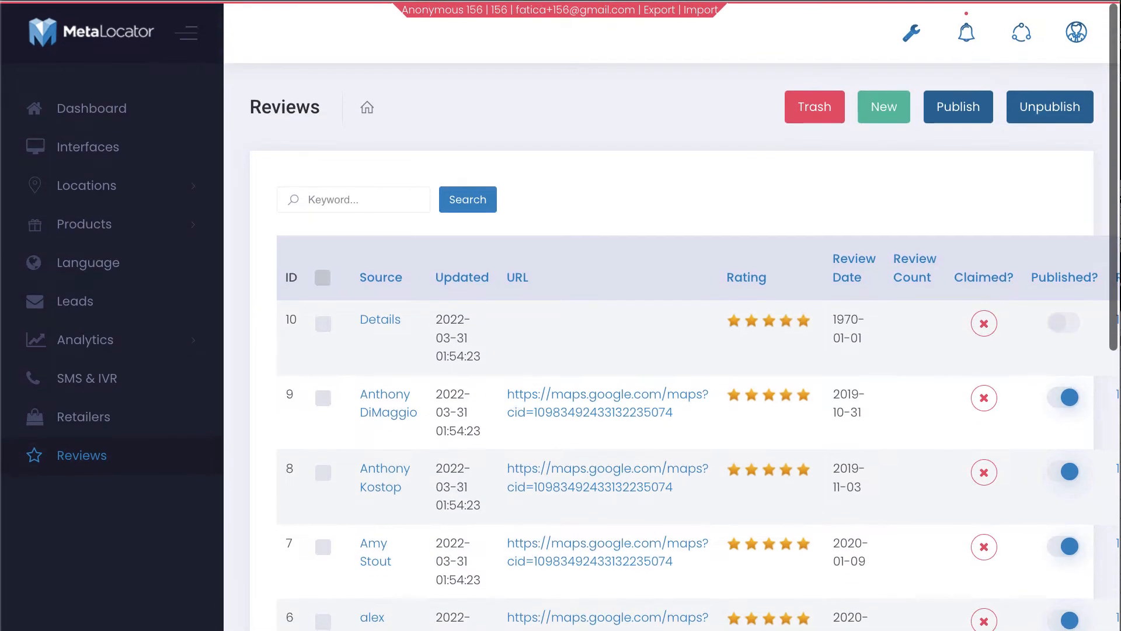
key("super+Tab")
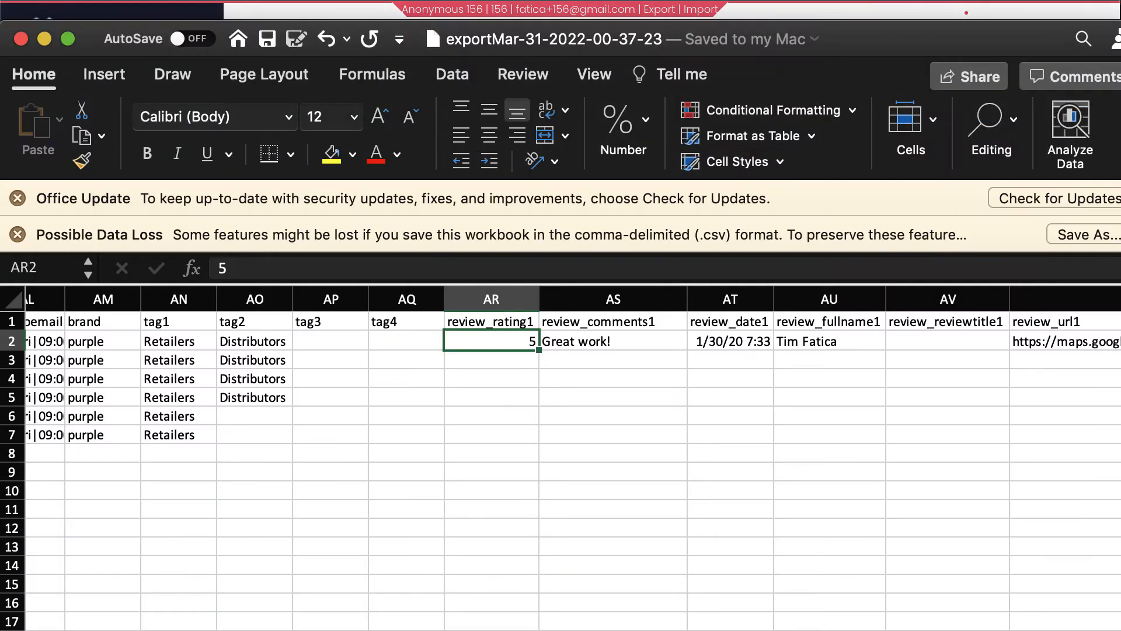
key("super+Tab")
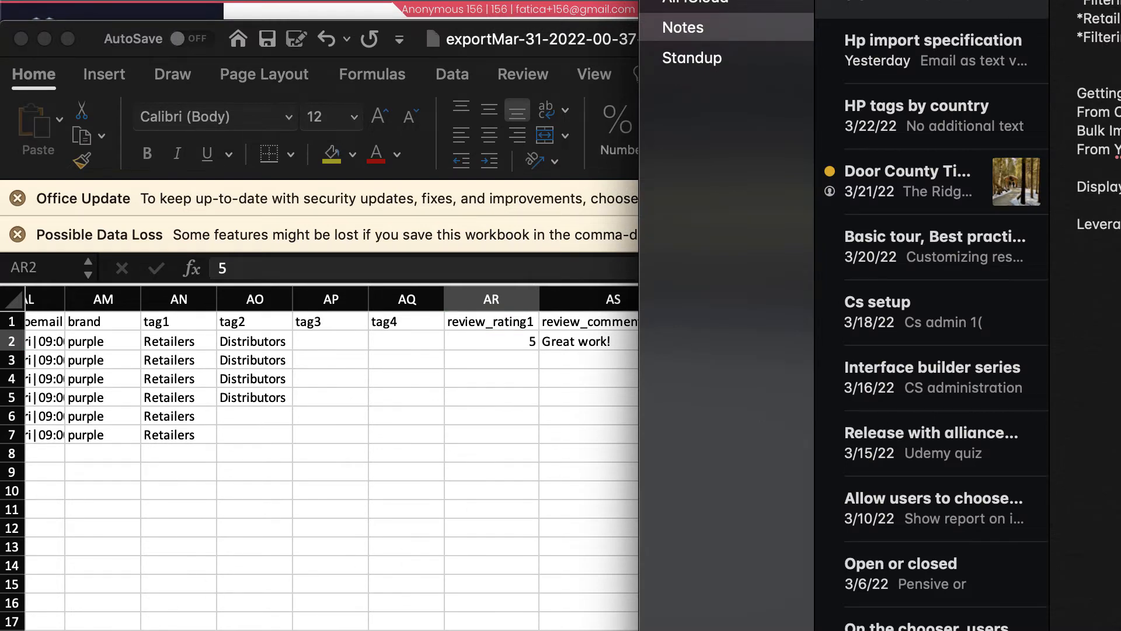
key("super+Tab")
key("super+Tab")
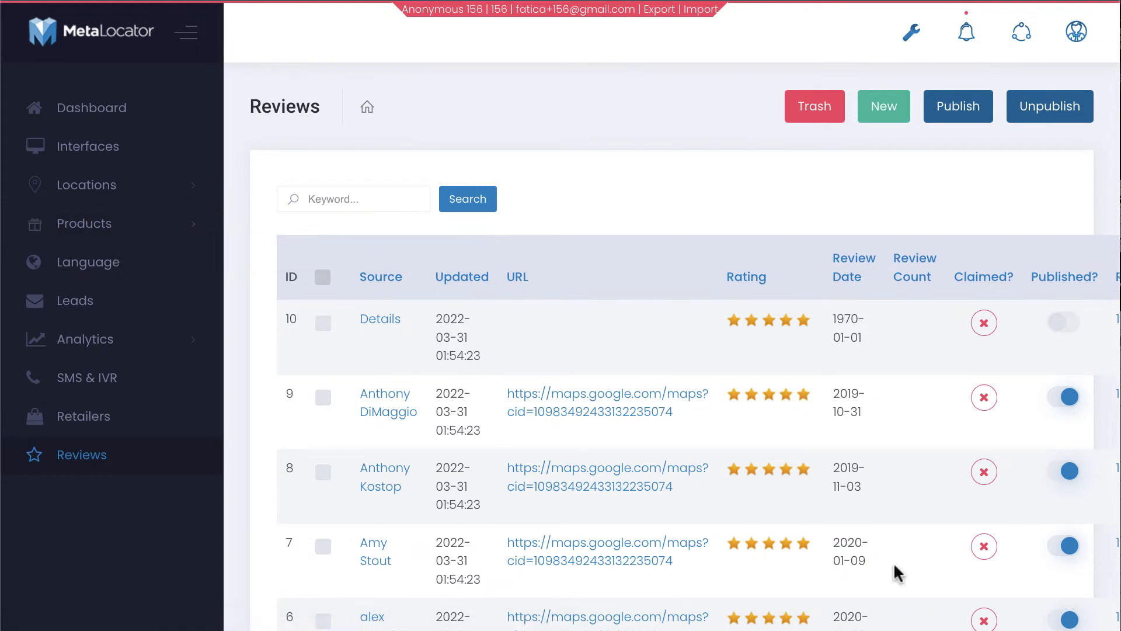
Open the Connect to Yext import step under Locations > Import, then go to Interfaces
left_click(145, 198)
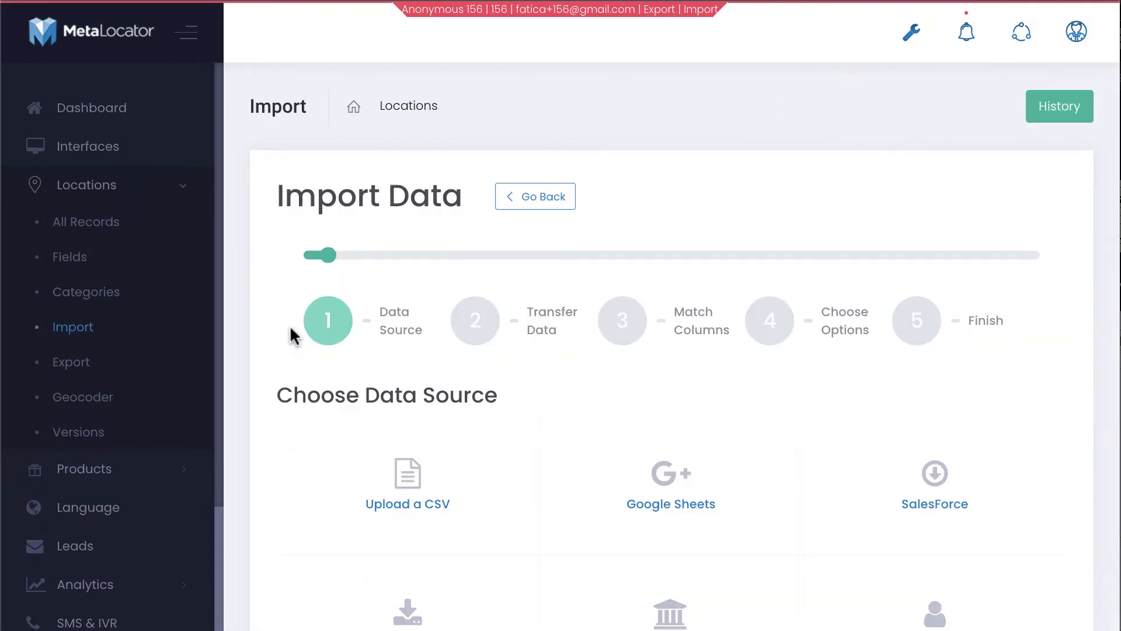
scroll(291, 334, "down", 3)
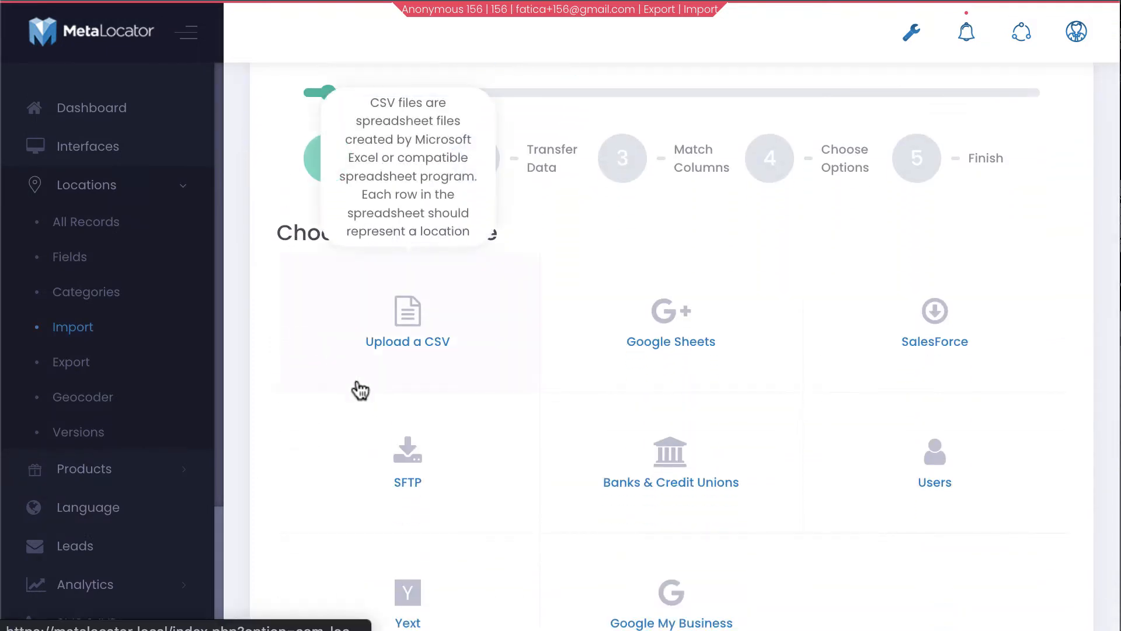
scroll(239, 398, "down", 2)
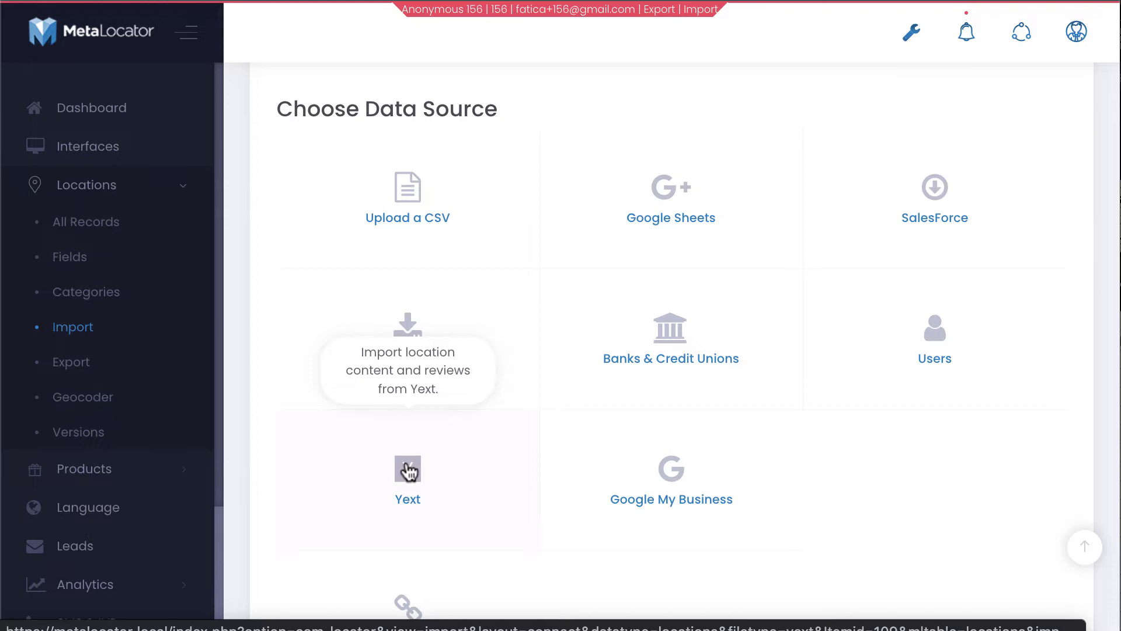
left_click(409, 470)
scroll(406, 466, "down", 2)
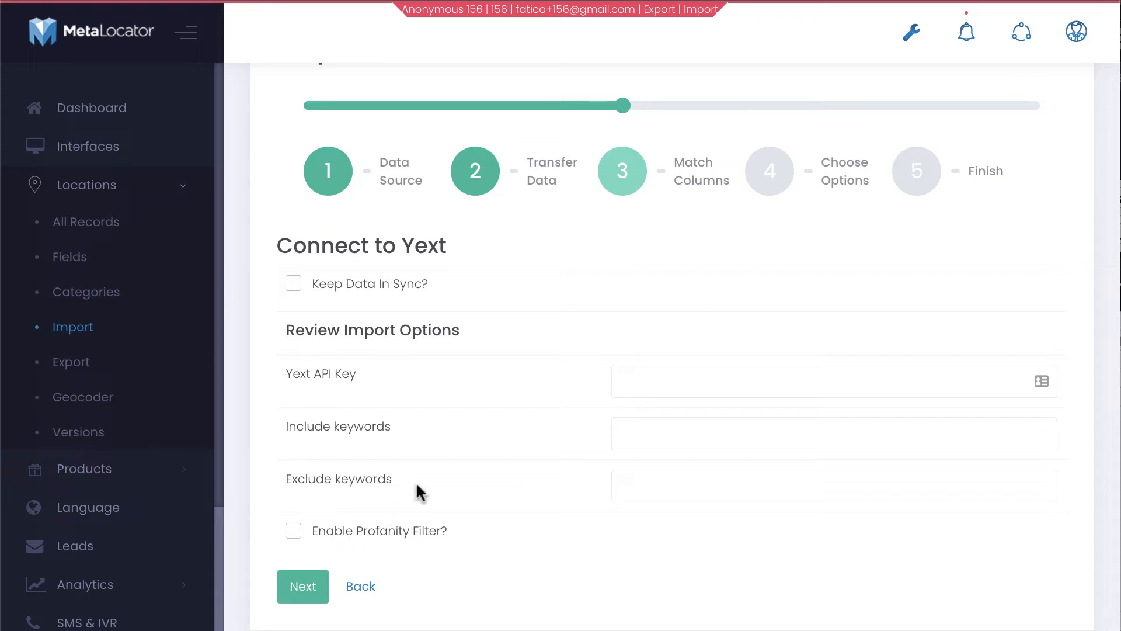
scroll(383, 543, "down", 2)
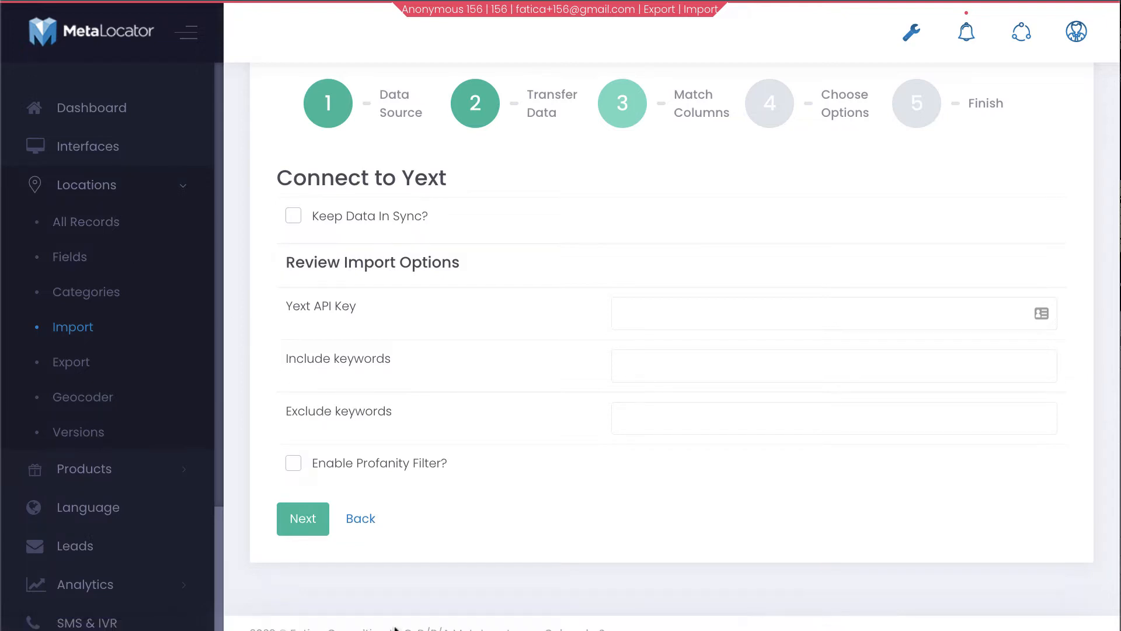
scroll(401, 504, "down", 1)
scroll(401, 503, "up", 4)
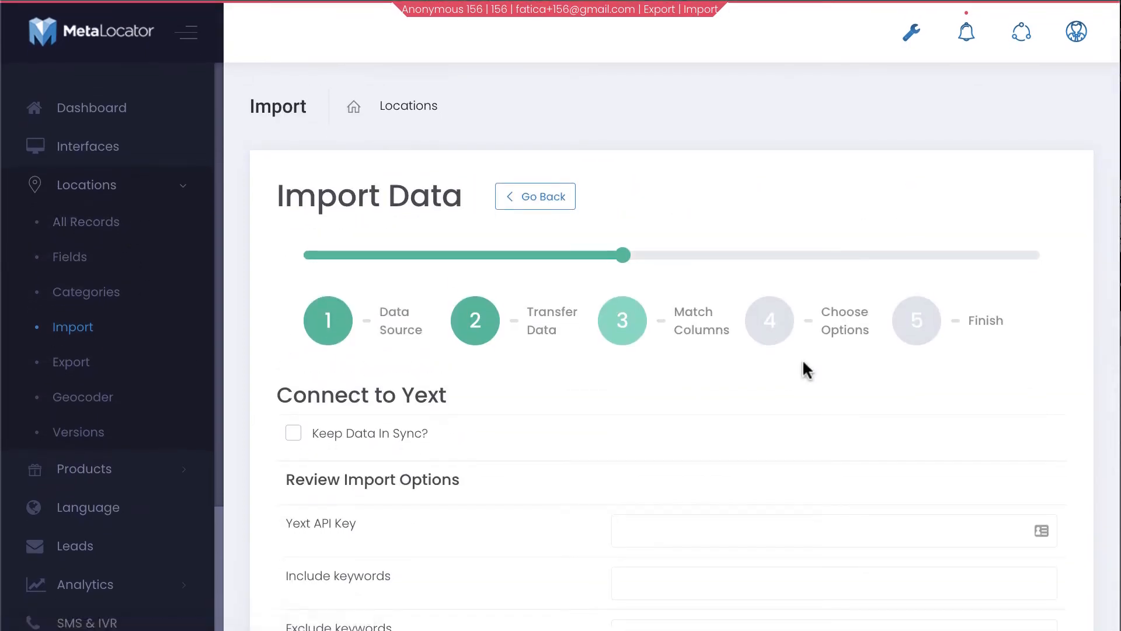
scroll(603, 375, "down", 2)
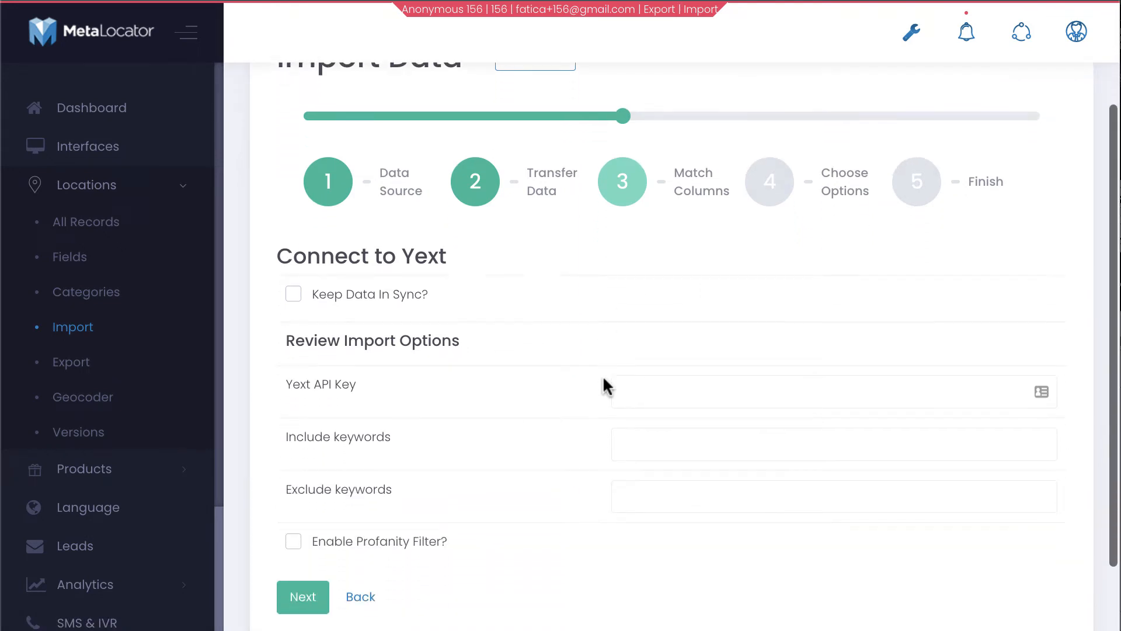
left_click(126, 153)
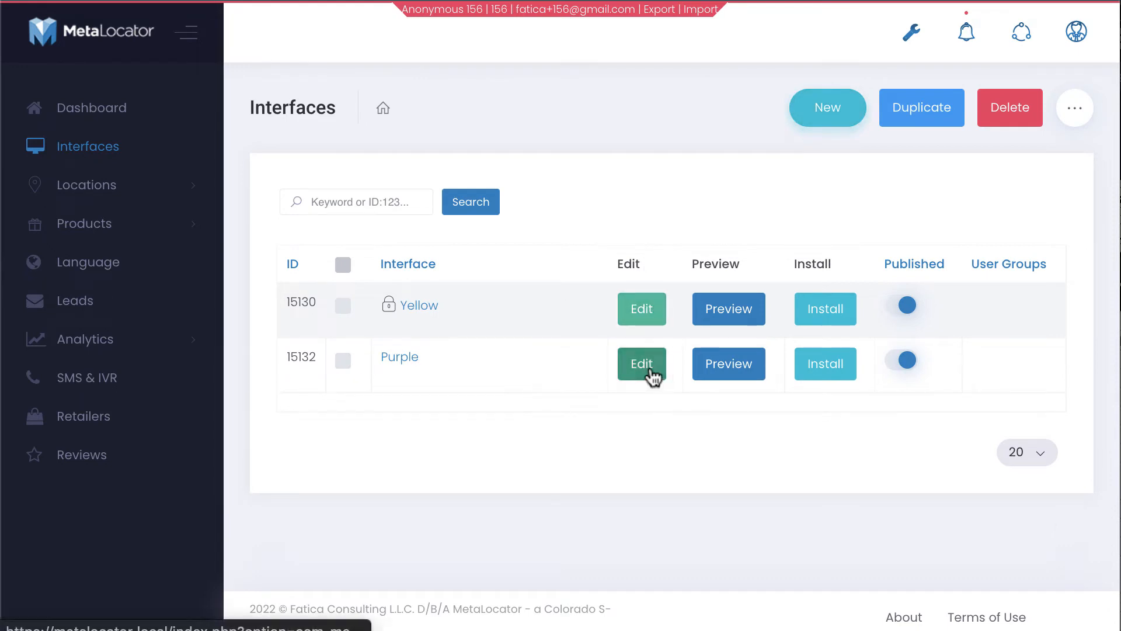
Edit the Purple interface and start adding a field to its results List layout
left_click(650, 369)
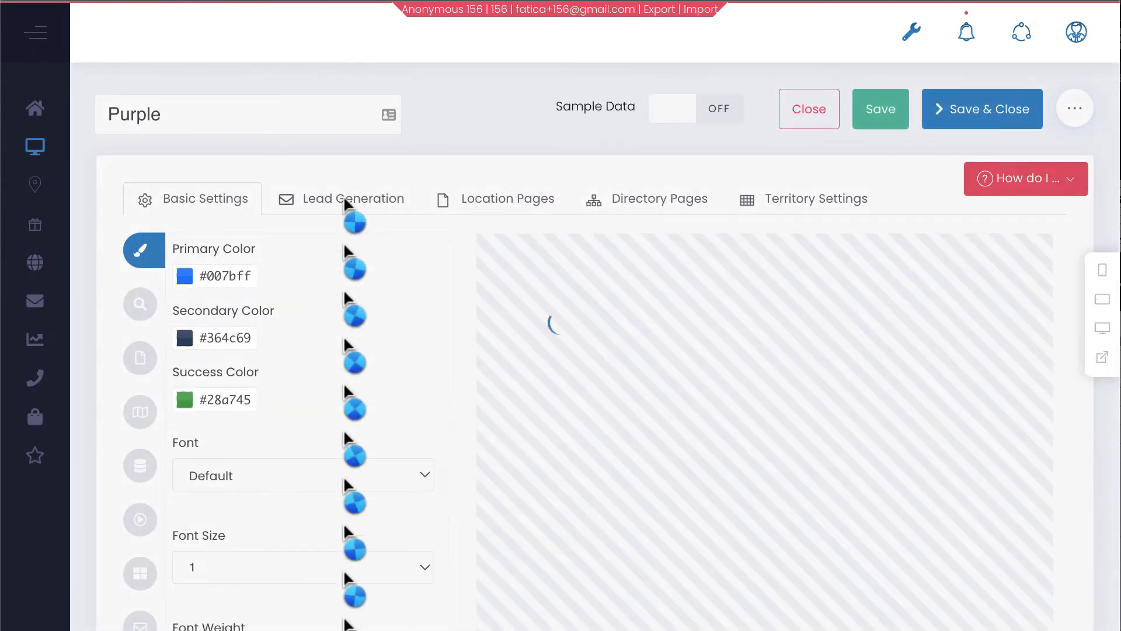
scroll(342, 244, "down", 9)
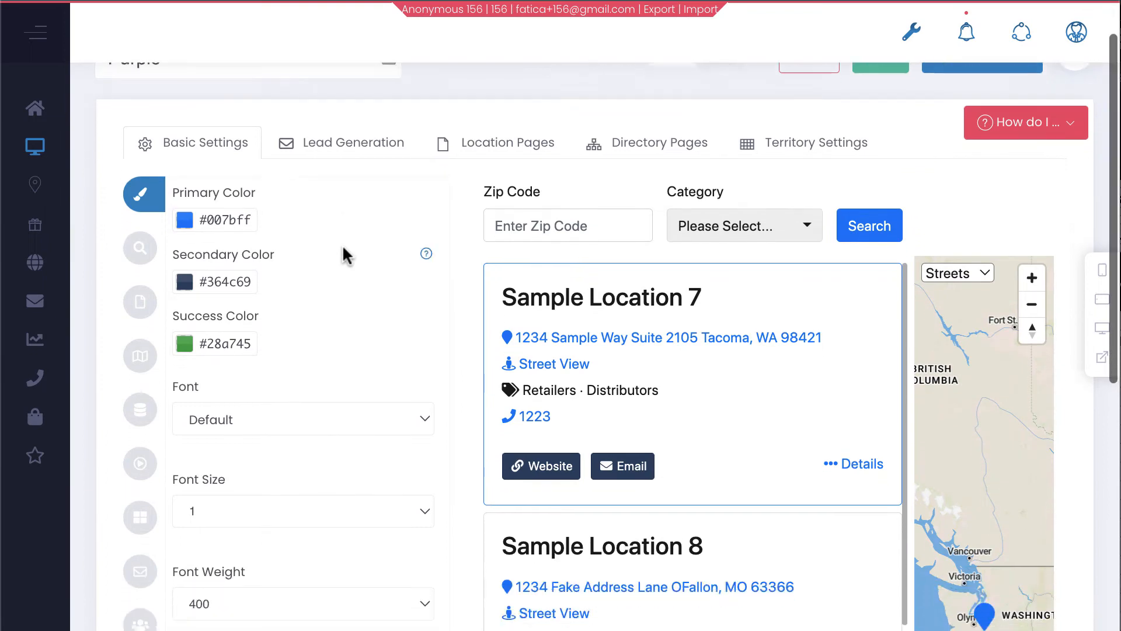
scroll(342, 244, "up", 6)
scroll(342, 244, "up", 3)
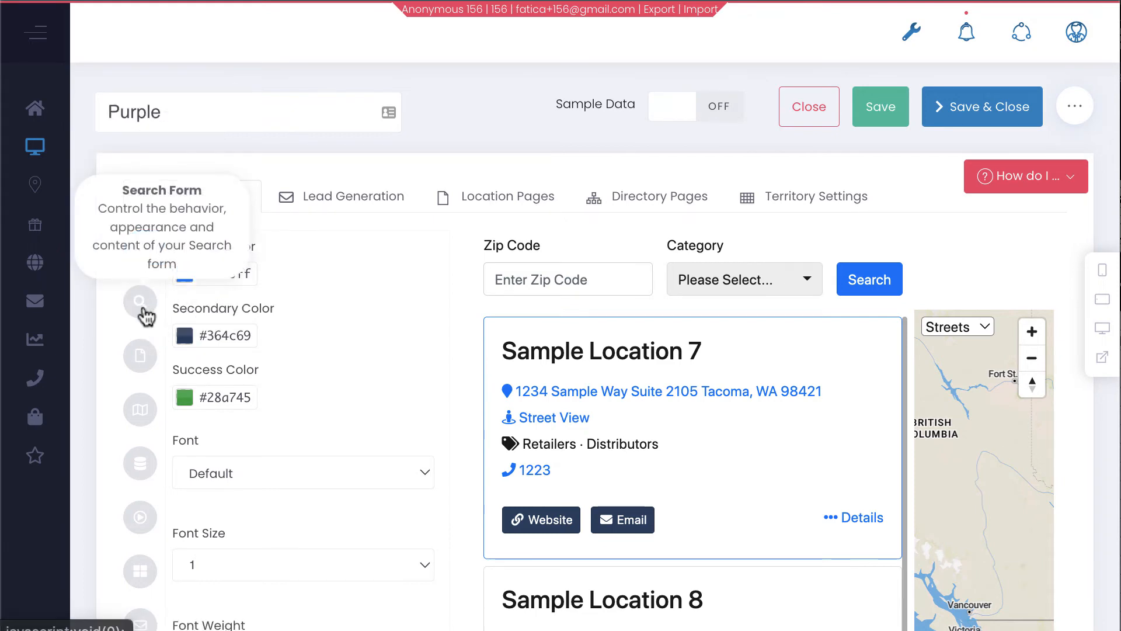
scroll(146, 315, "down", 3)
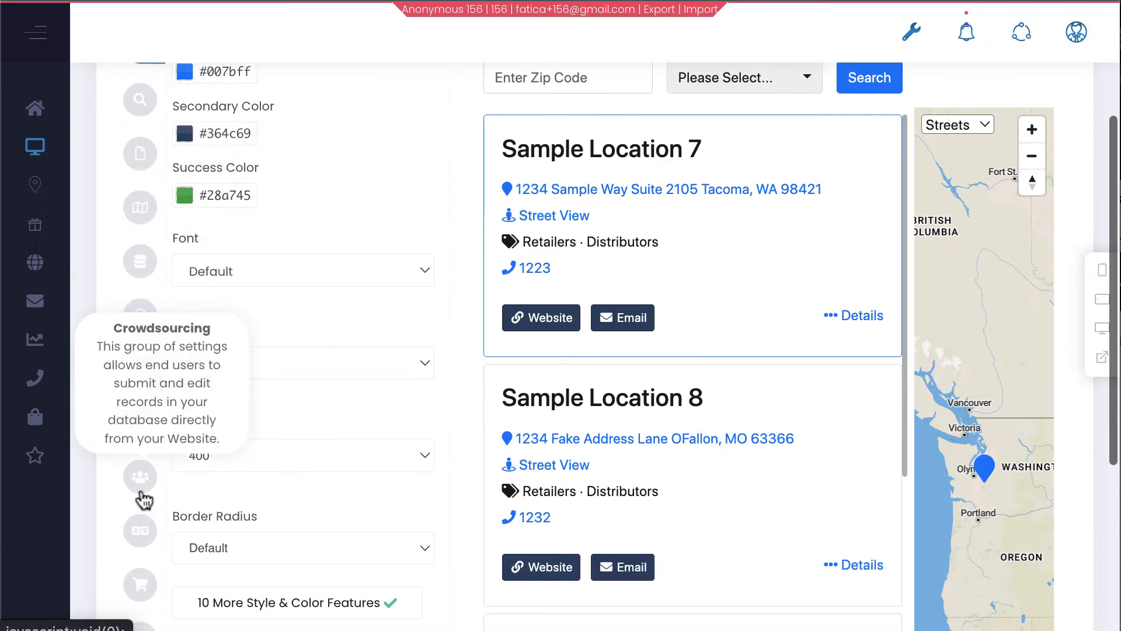
scroll(143, 498, "up", 3)
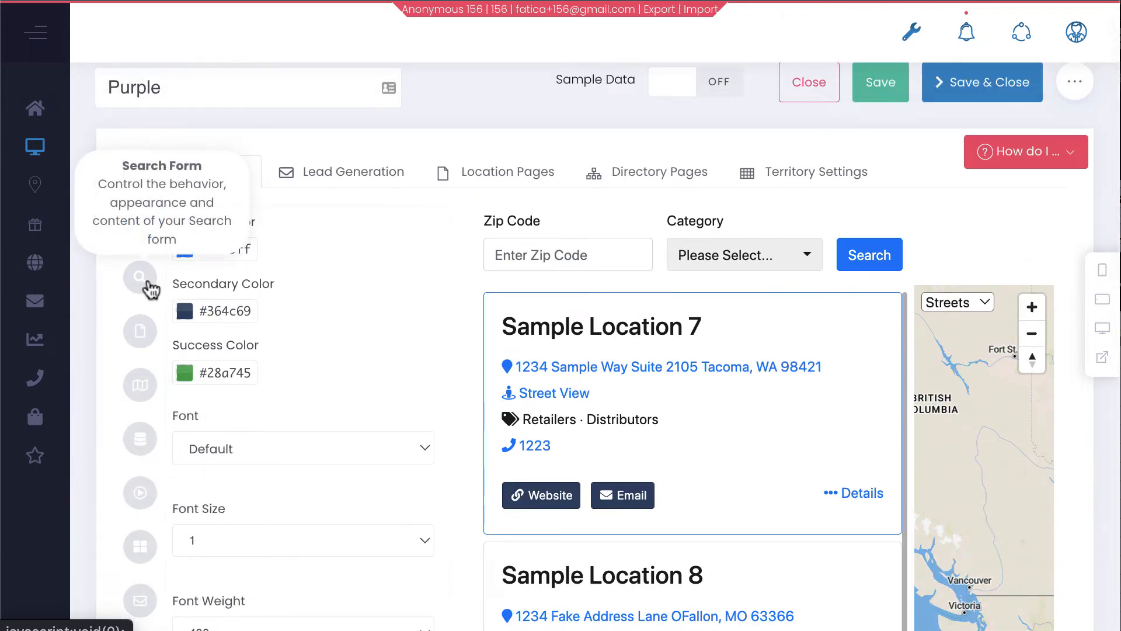
left_click(143, 329)
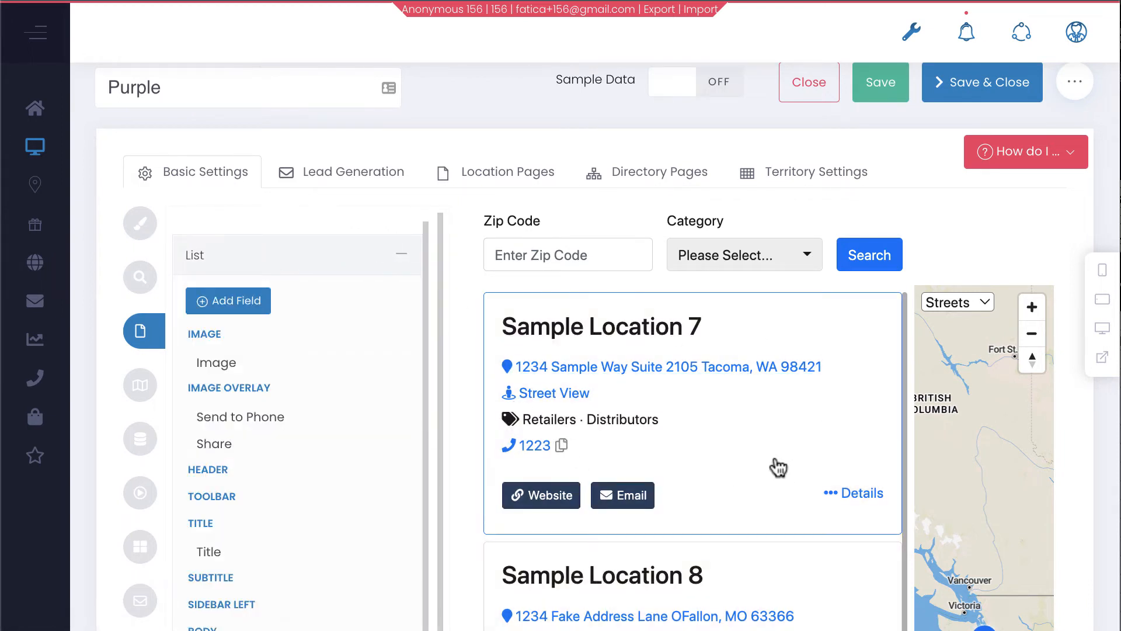
left_click(236, 316)
Add the Leave a Review field to the results list and place it below Phone
left_click(356, 153)
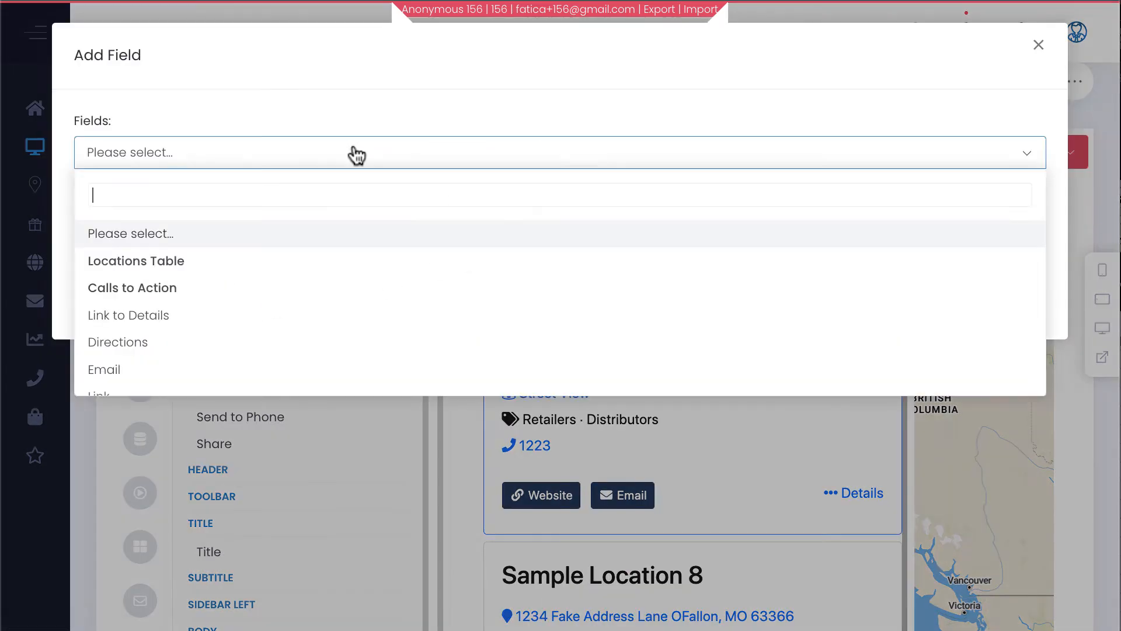
type("leav")
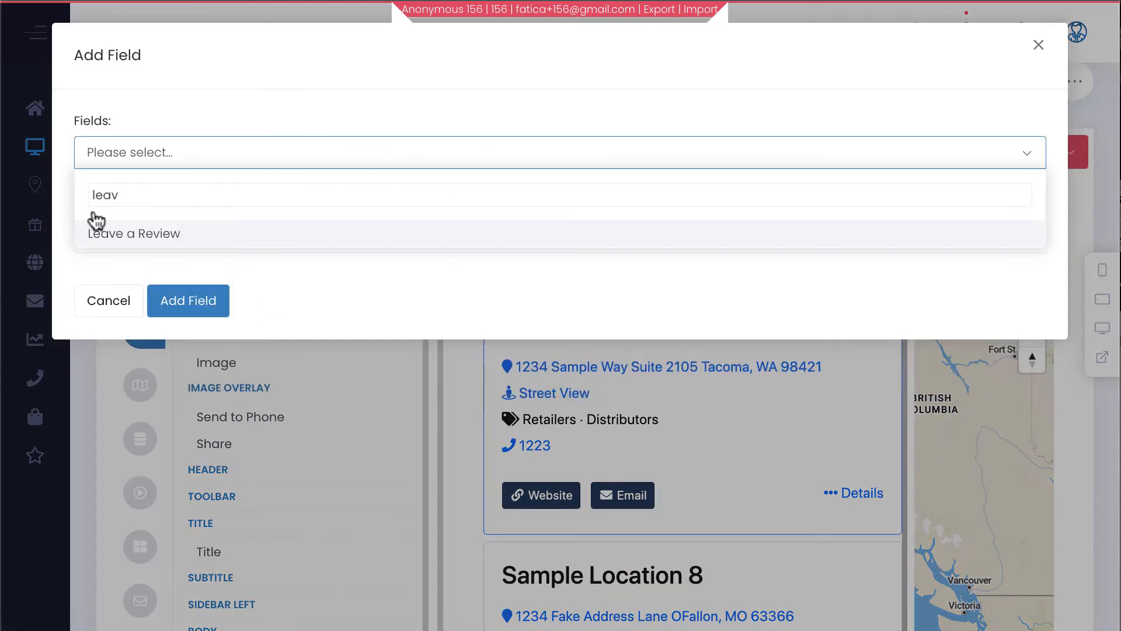
left_click(105, 233)
left_click(188, 299)
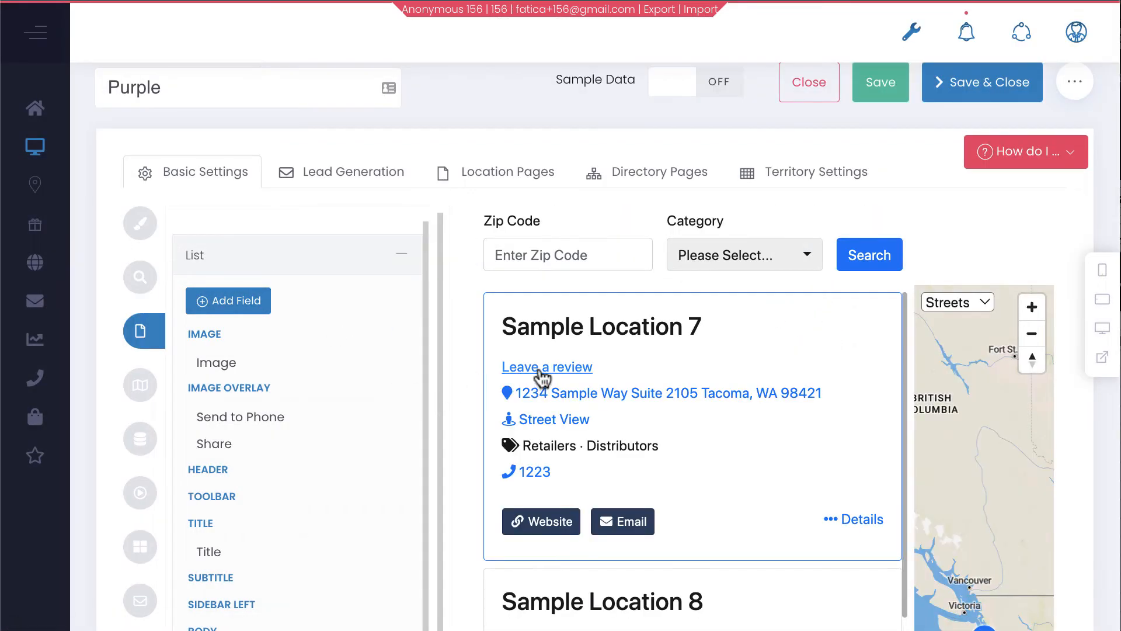
scroll(316, 450, "down", 3)
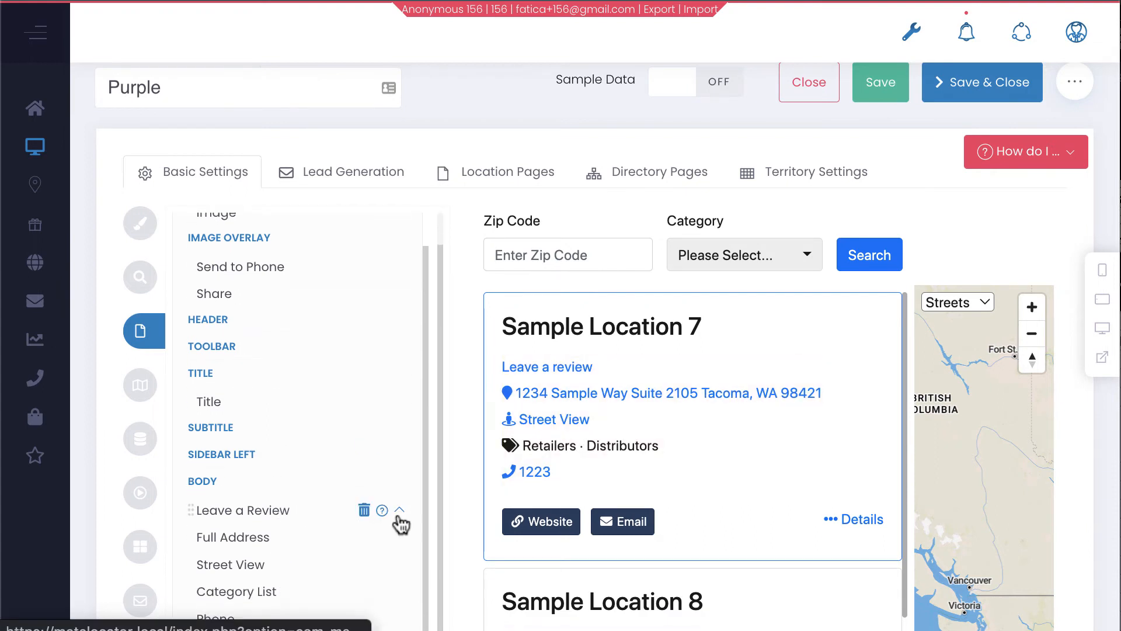
left_click(400, 511)
scroll(382, 515, "down", 6)
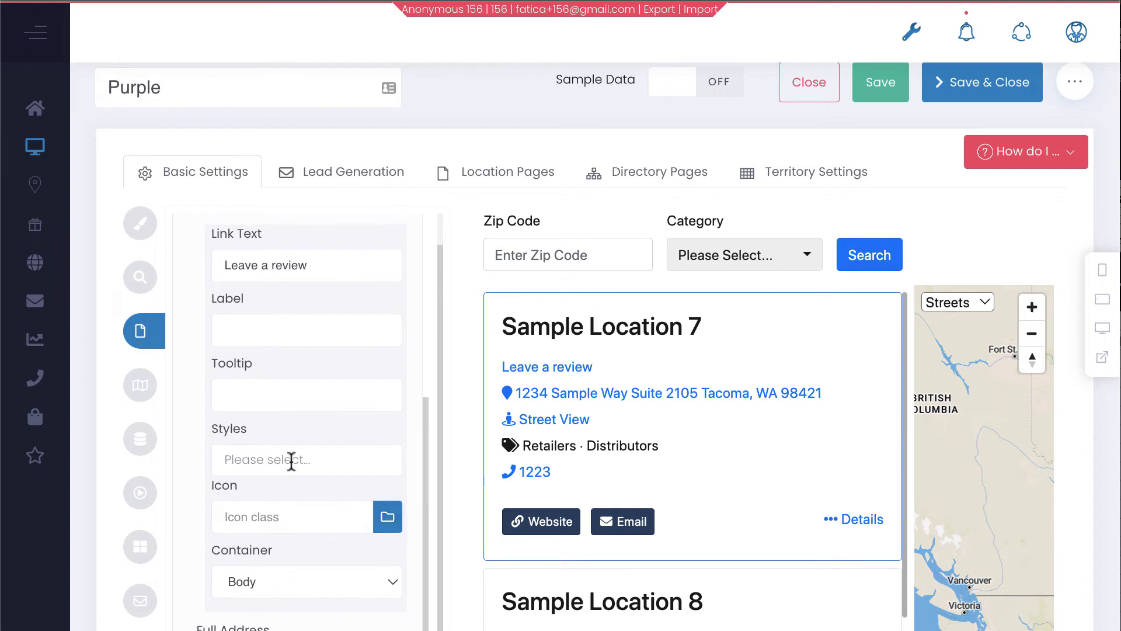
scroll(289, 467, "up", 2)
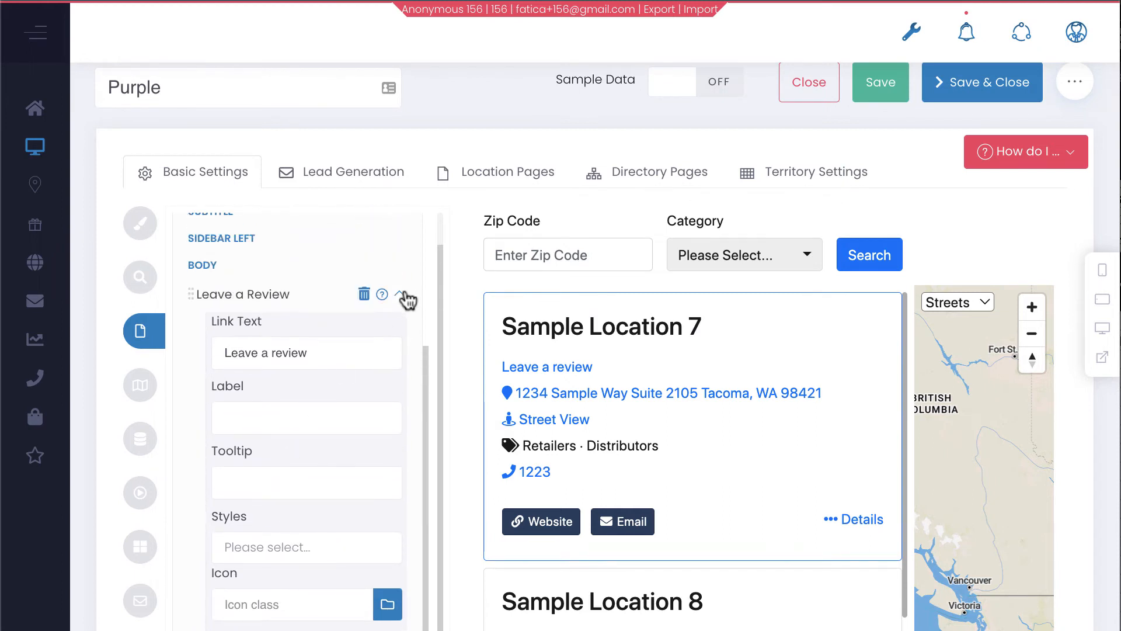
left_click(400, 294)
left_click_drag(246, 313, 255, 449)
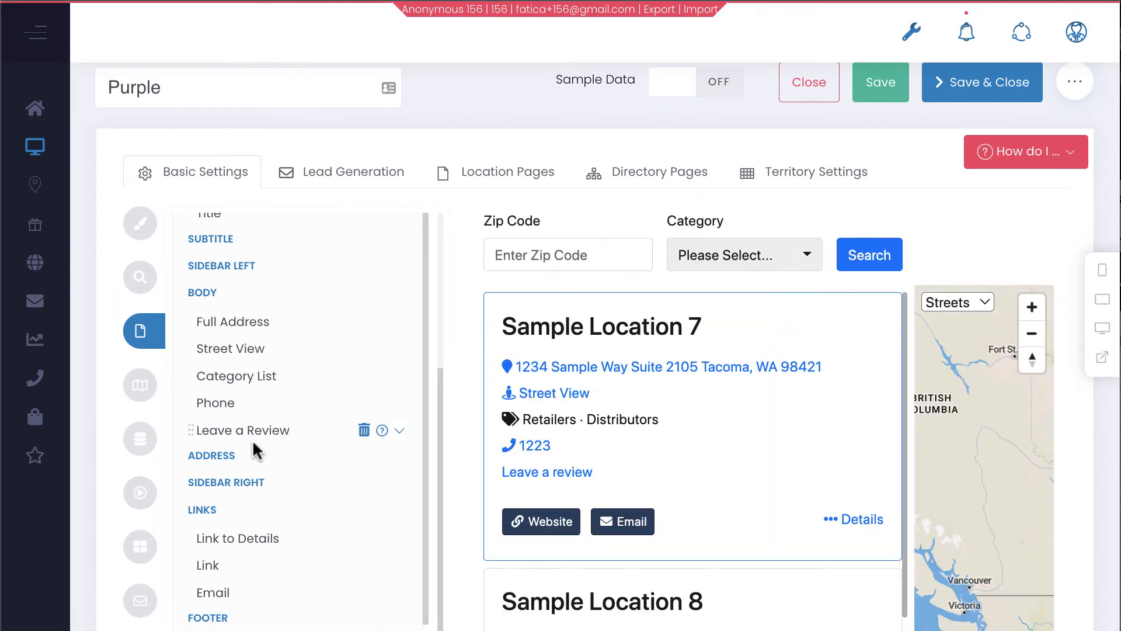
Open the 'Leave a review' form from the Sample Location 7 card in the preview
scroll(257, 449, "down", 1)
scroll(584, 393, "down", 2)
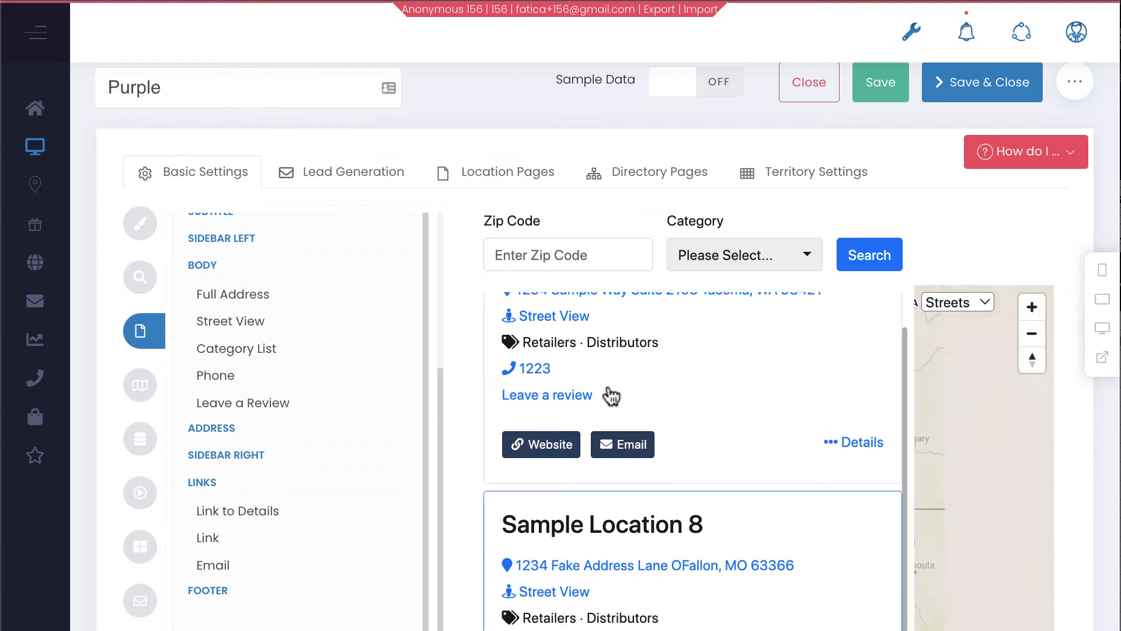
left_click(585, 402)
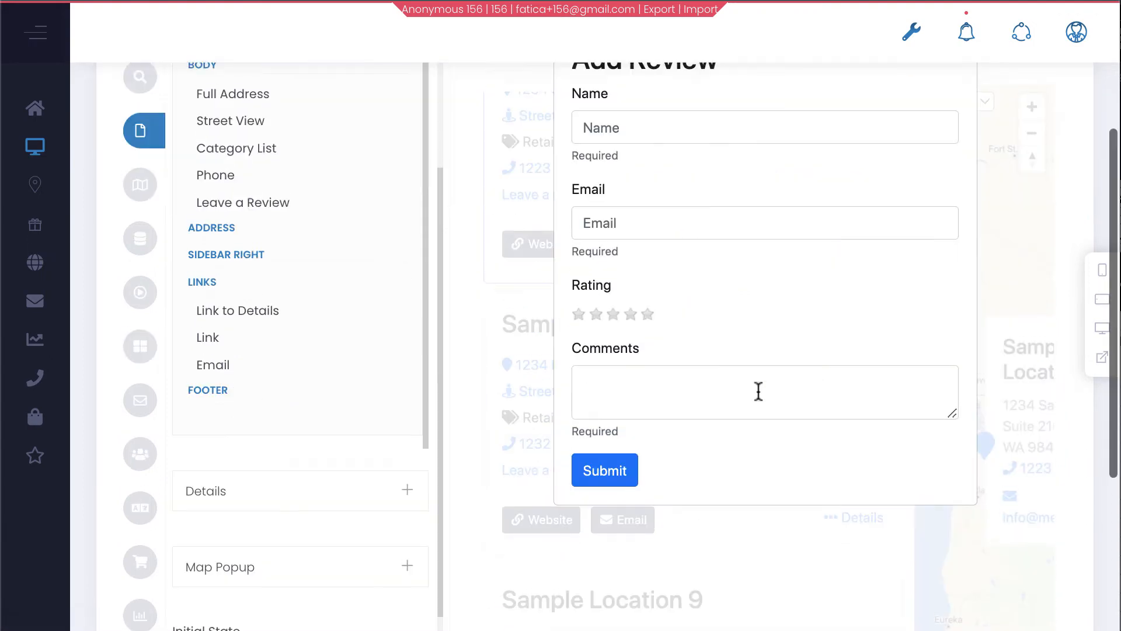
Enter the reviewer's full name and e-mail address in the review form
scroll(759, 394, "up", 2)
left_click(742, 250)
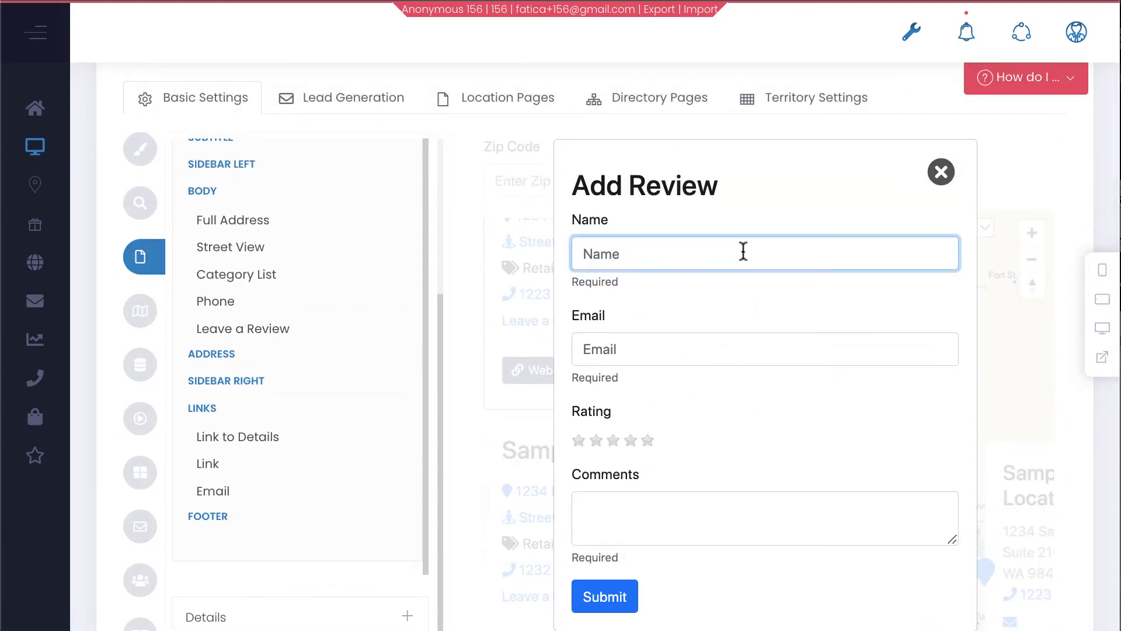
type("Great Service")
key("ctrl+a")
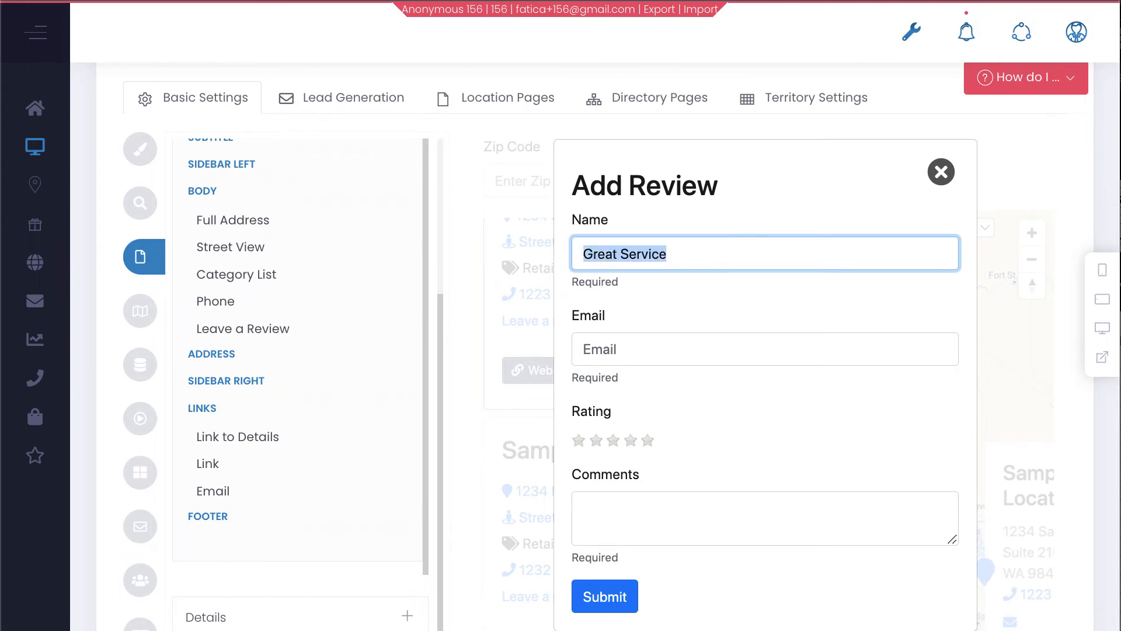
type("M")
key("ctrl+z")
key("Tab")
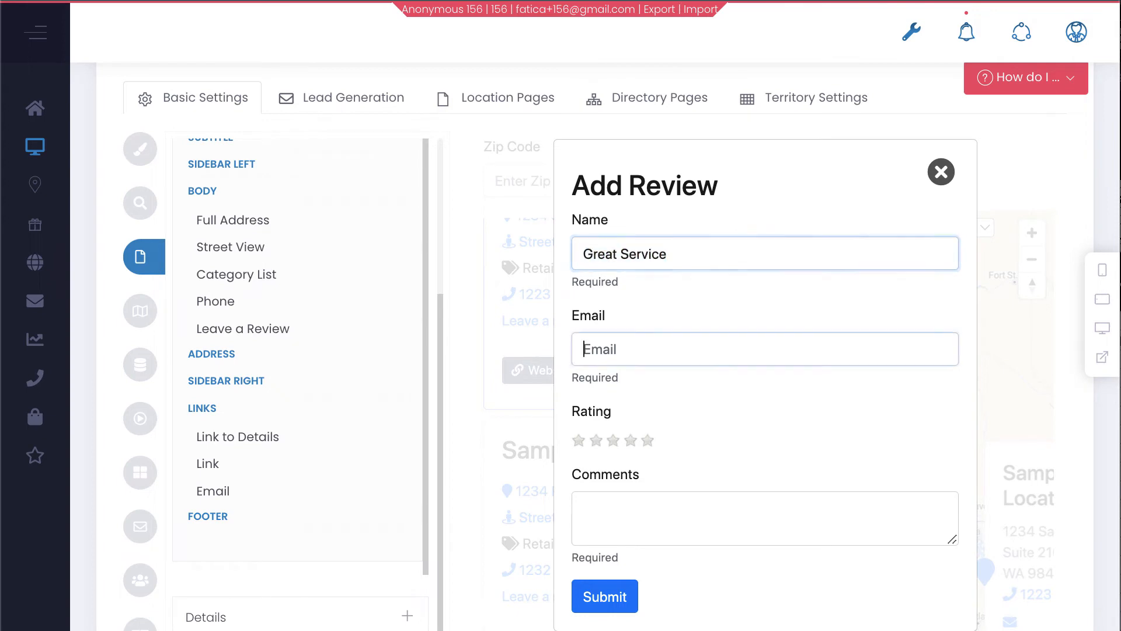
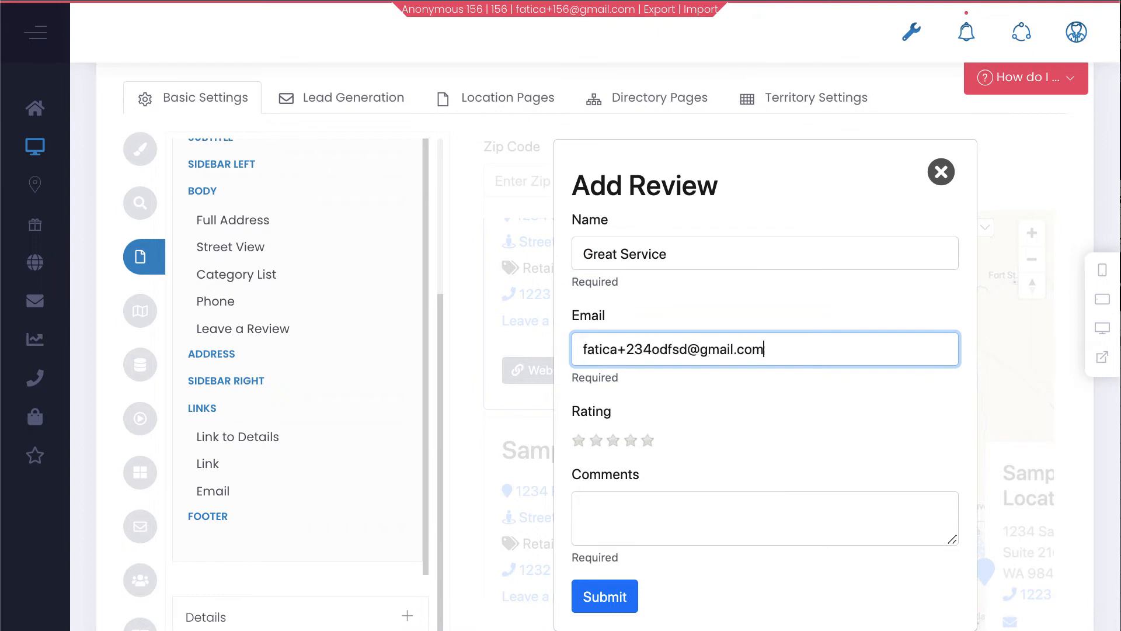
key("Tab")
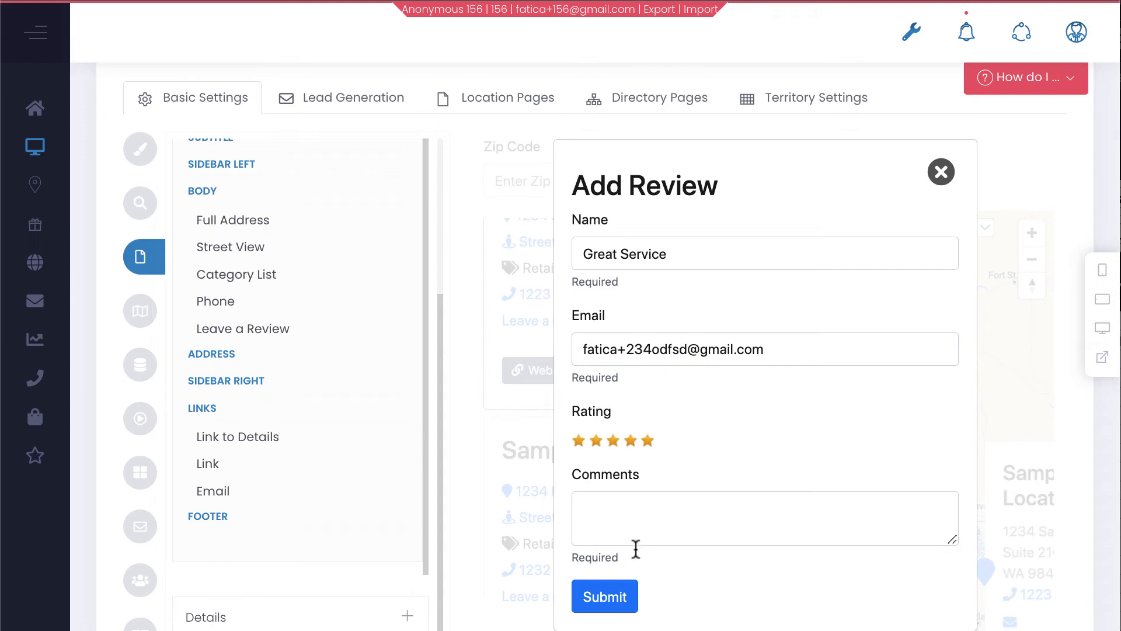
left_click(637, 524)
left_click(692, 249)
left_click_drag(692, 250, 510, 245)
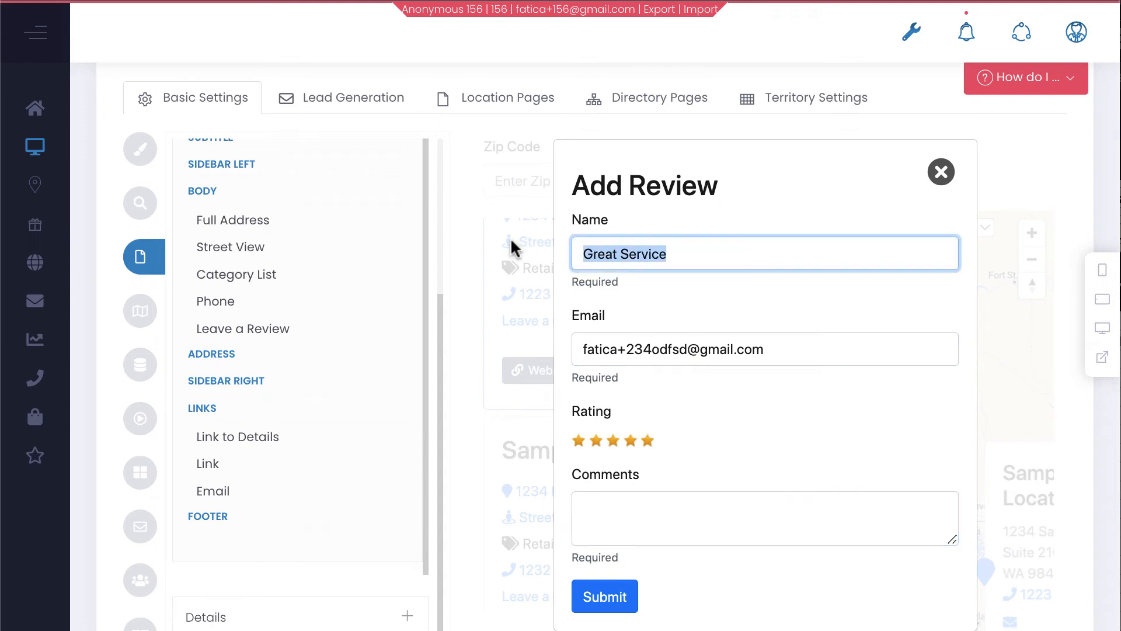
key("BackSpace")
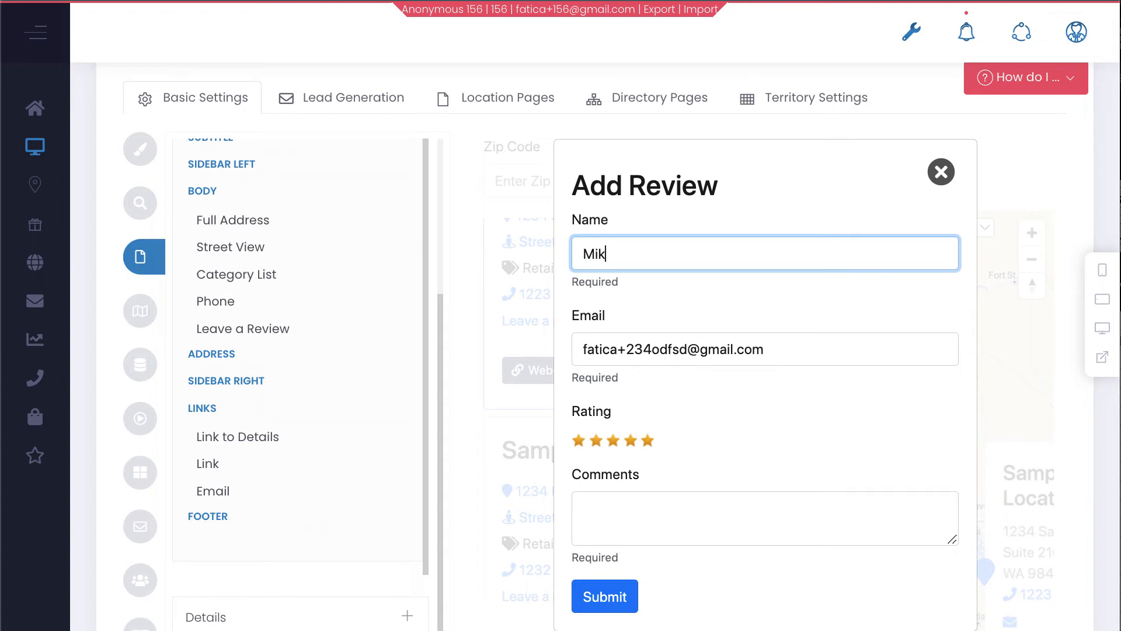
Write the comment 'Great Service! Love it!', submit the review and dismiss the Sent! confirmation
left_click(601, 514)
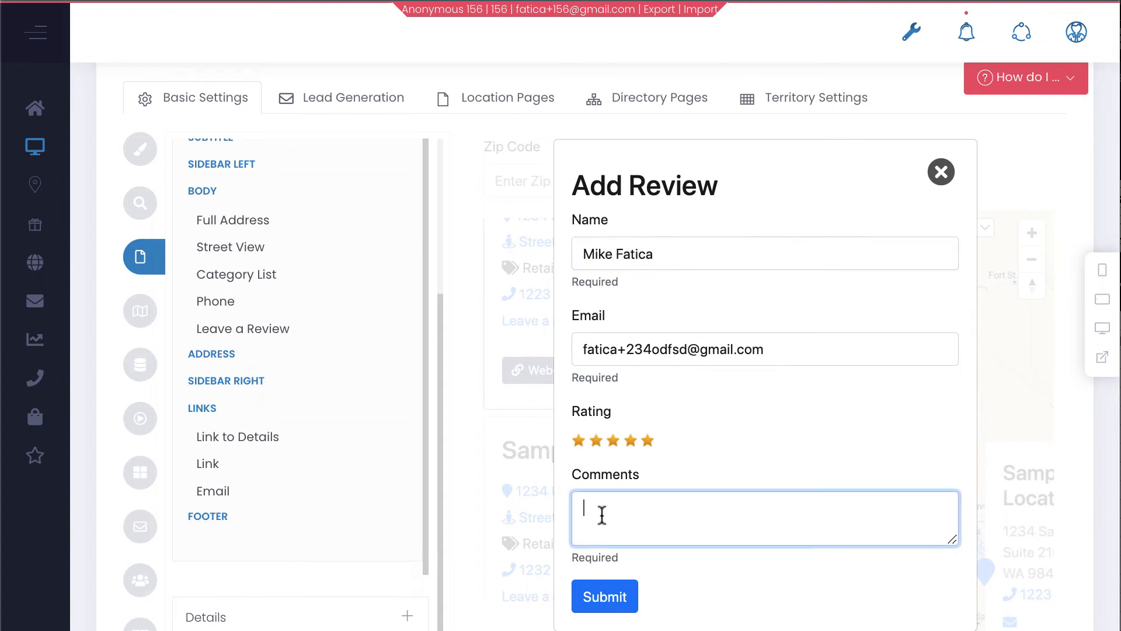
type("Great Service!  Love it!")
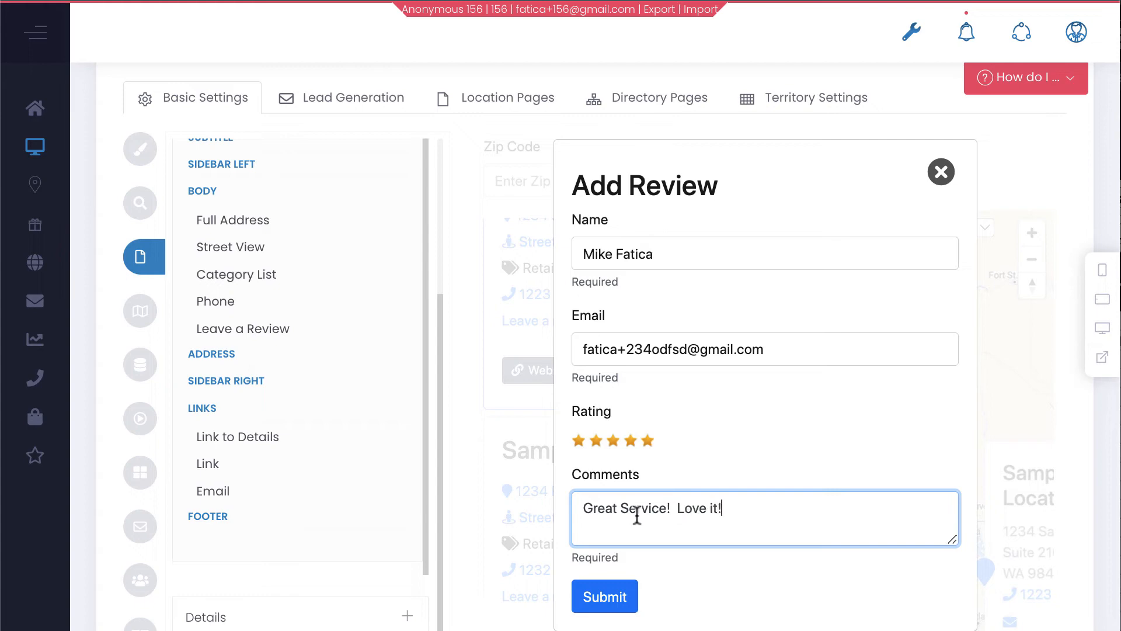
left_click(607, 595)
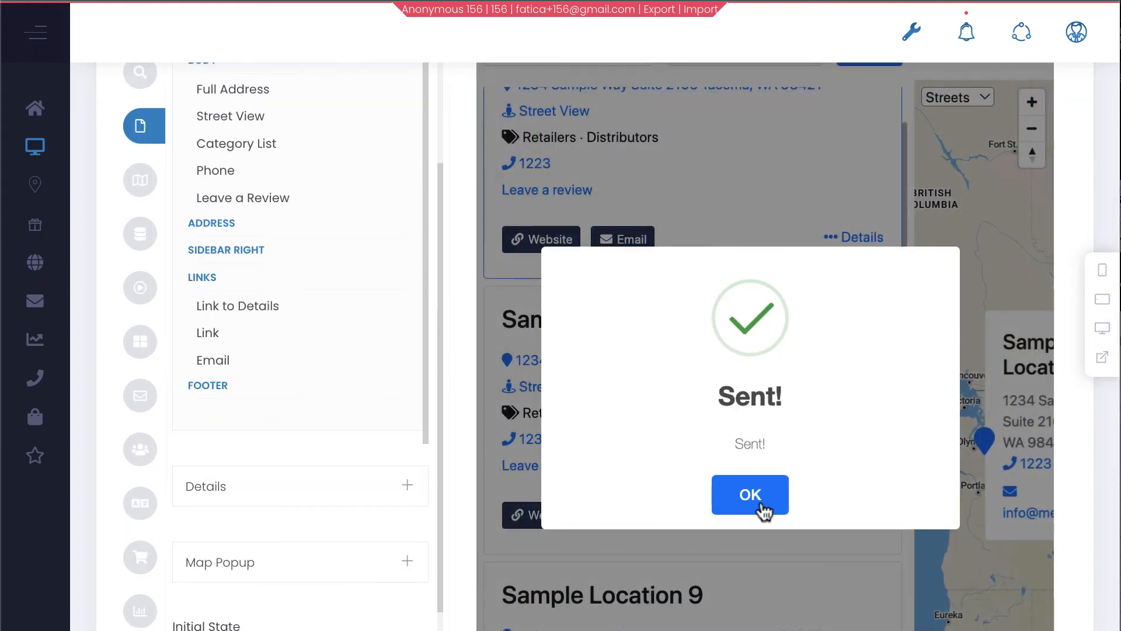
left_click(759, 507)
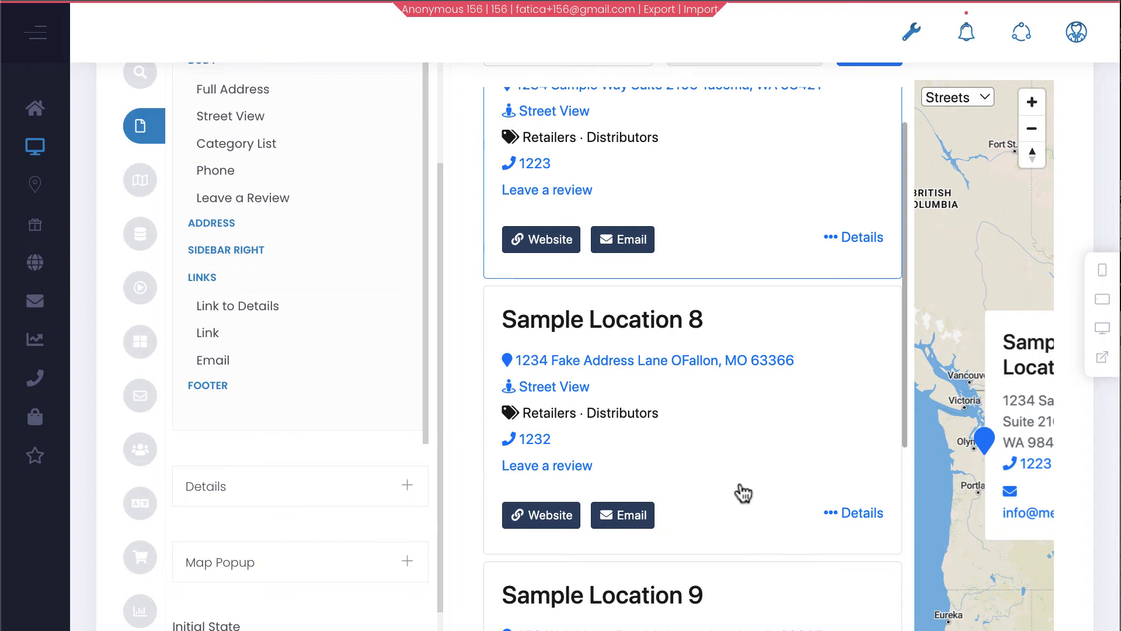
scroll(743, 493, "up", 2)
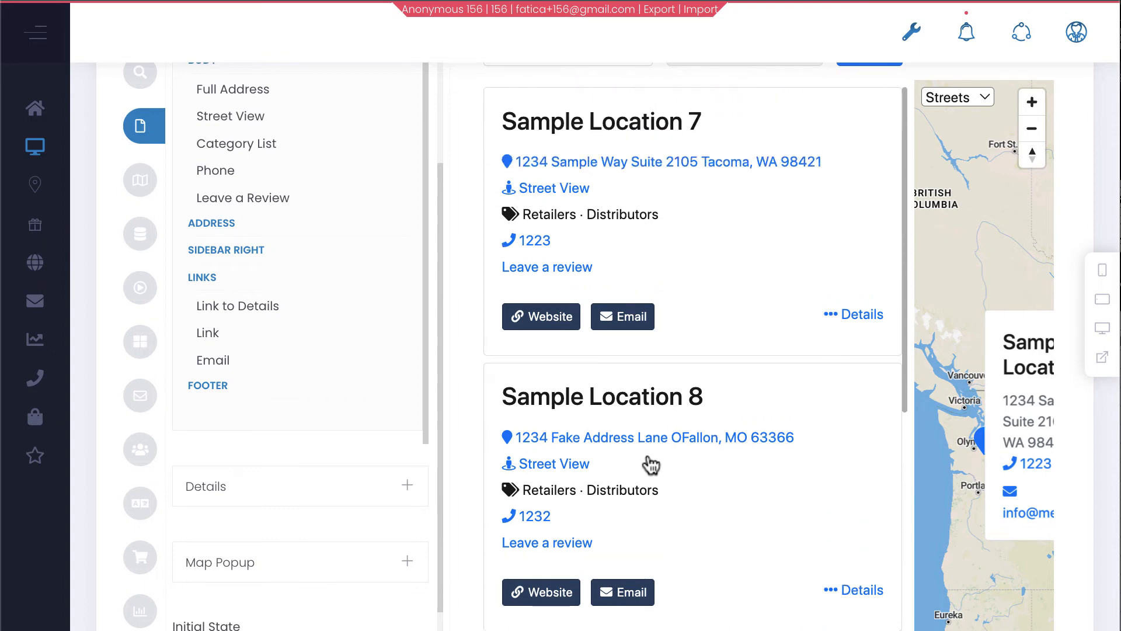
scroll(514, 353, "up", 5)
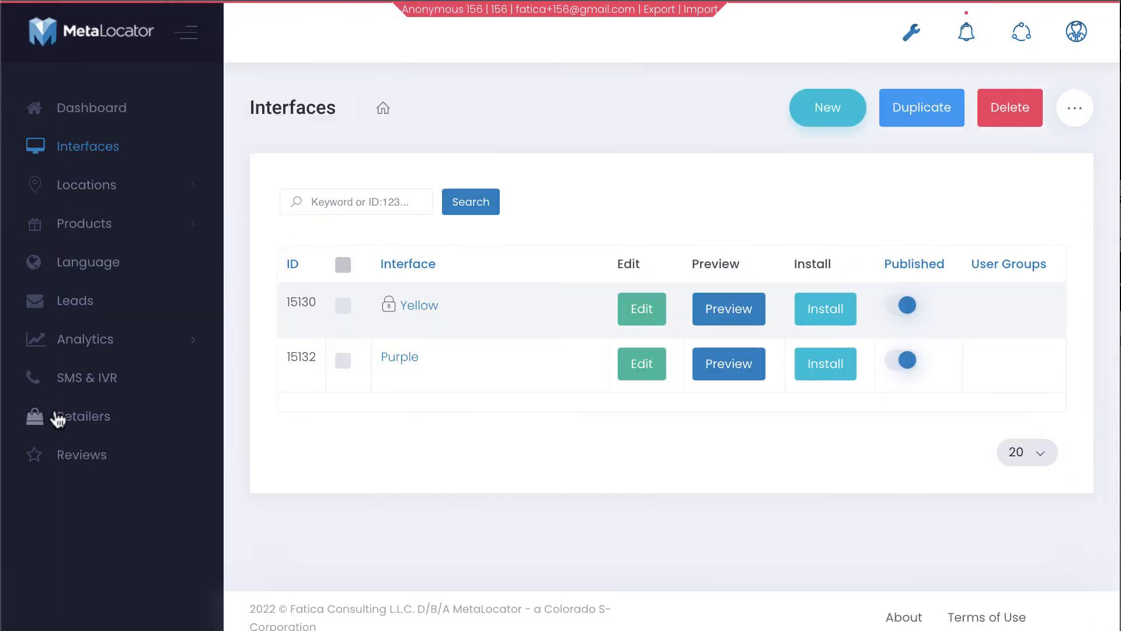
left_click(93, 453)
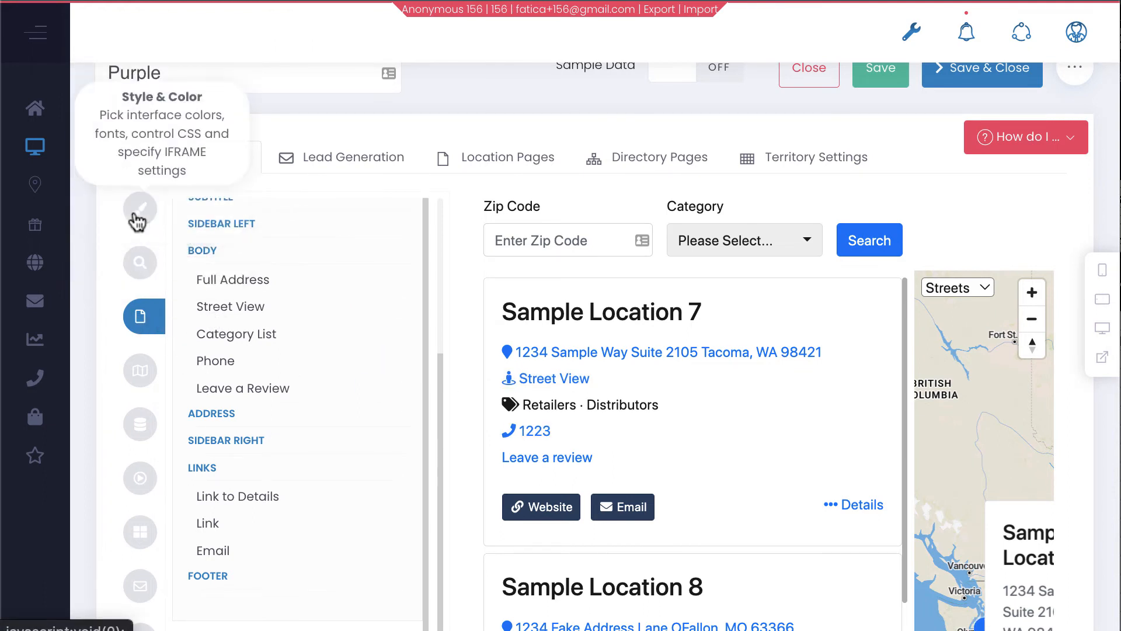
Search 'rev' in the Fields list and add Review Summary to the Body container
scroll(286, 399, "up", 6)
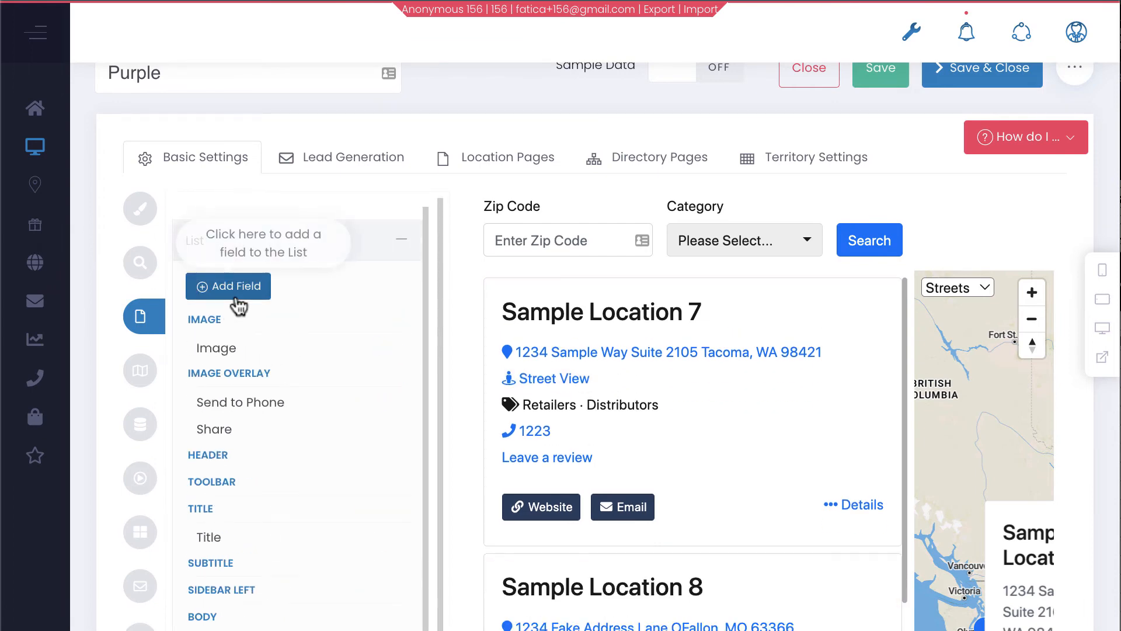
left_click(237, 292)
left_click(334, 165)
type("rev")
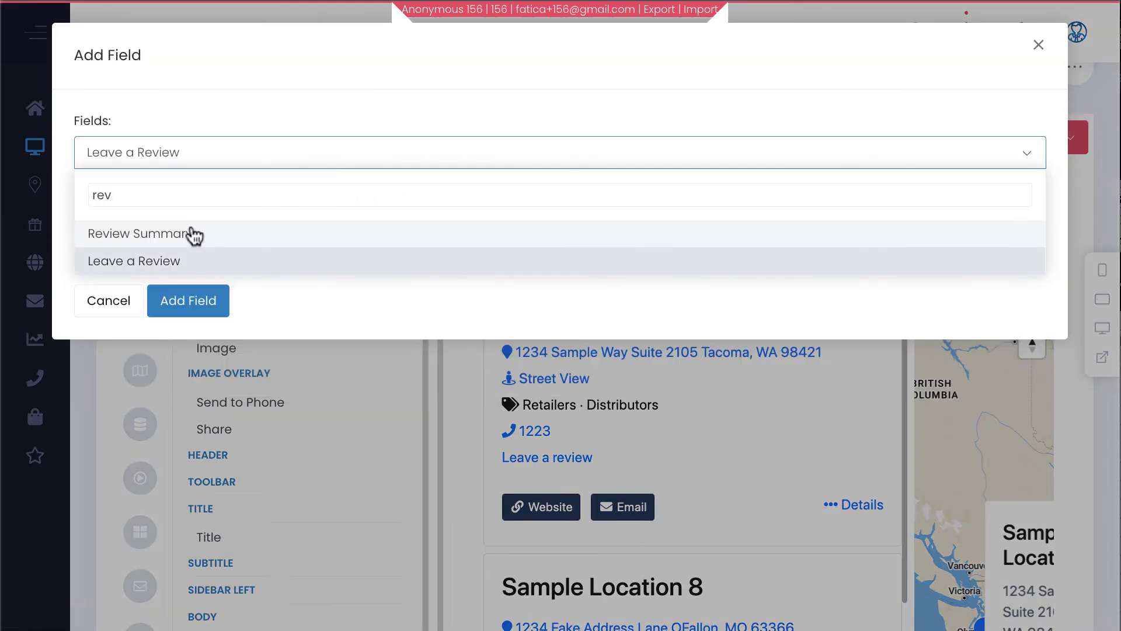
left_click(193, 233)
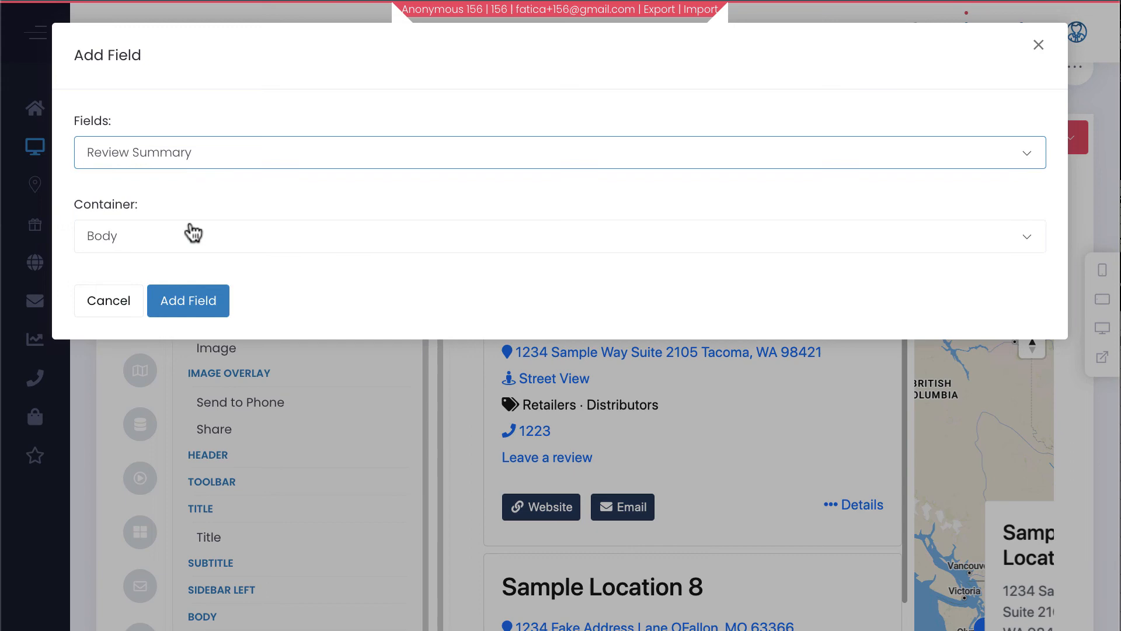
left_click(187, 303)
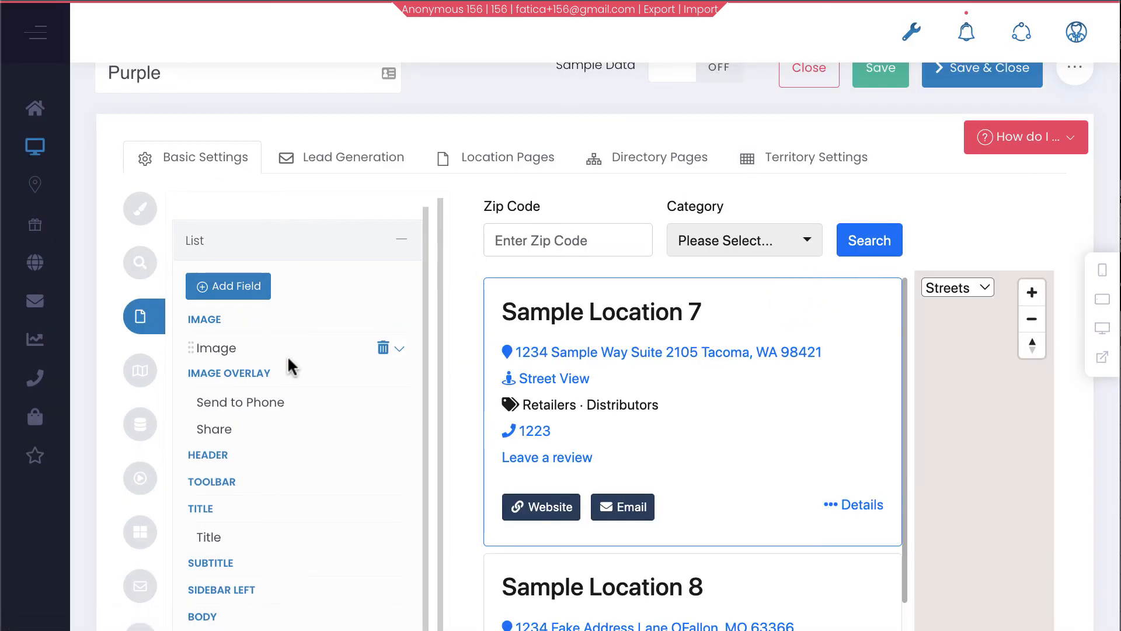
Change the Review Summary field's template from Review Bars to Review Stars
scroll(295, 374, "down", 5)
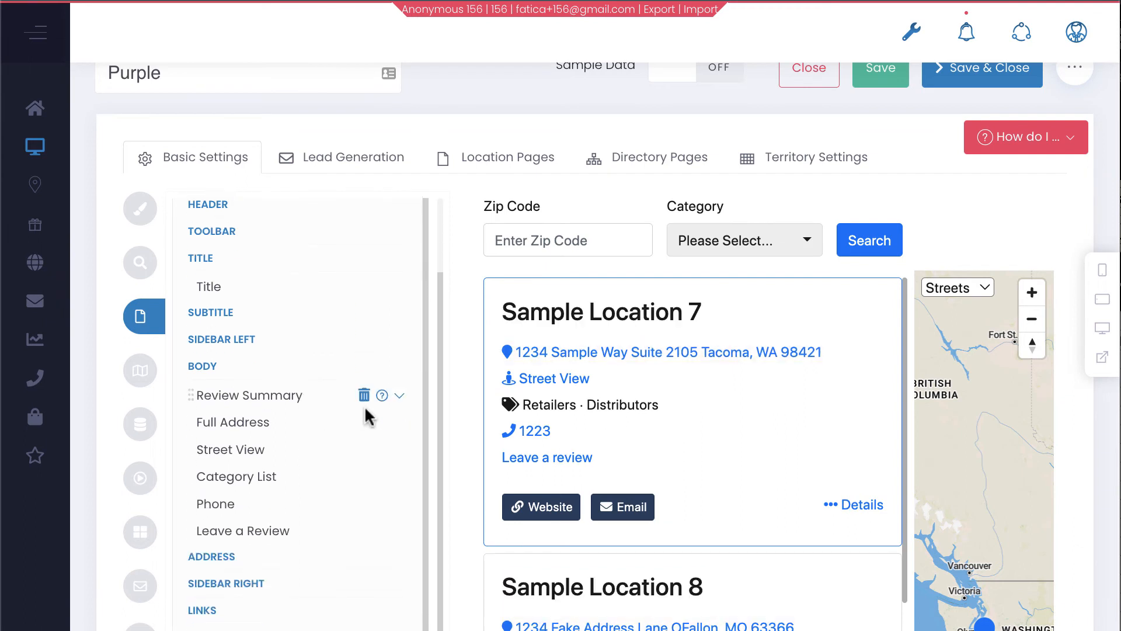
left_click(338, 397)
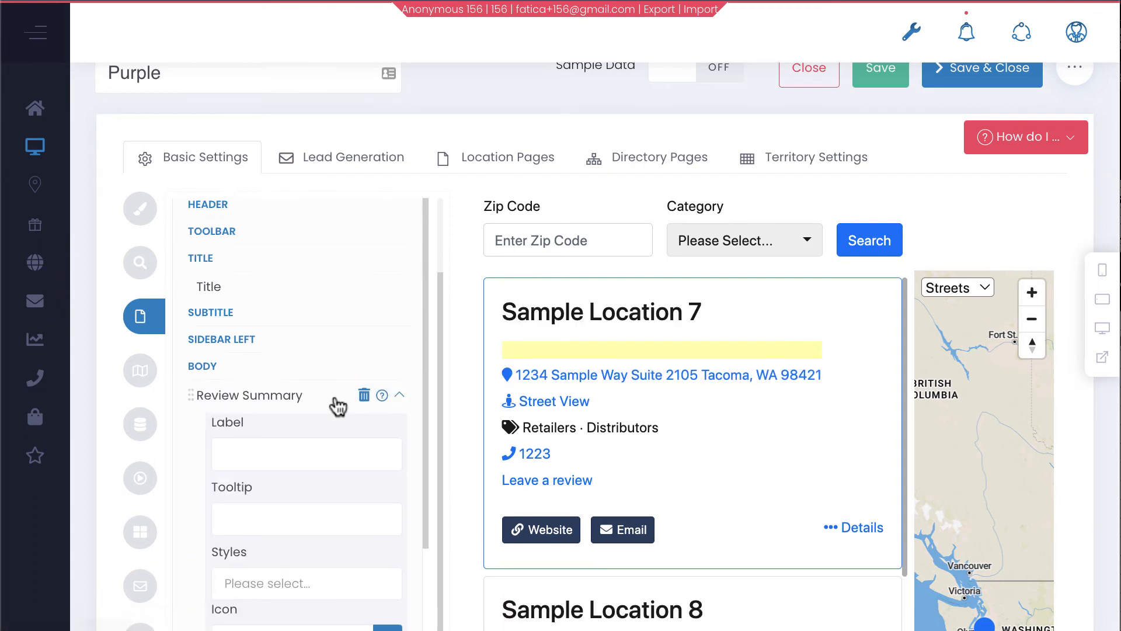
scroll(334, 394, "down", 4)
scroll(334, 394, "up", 1)
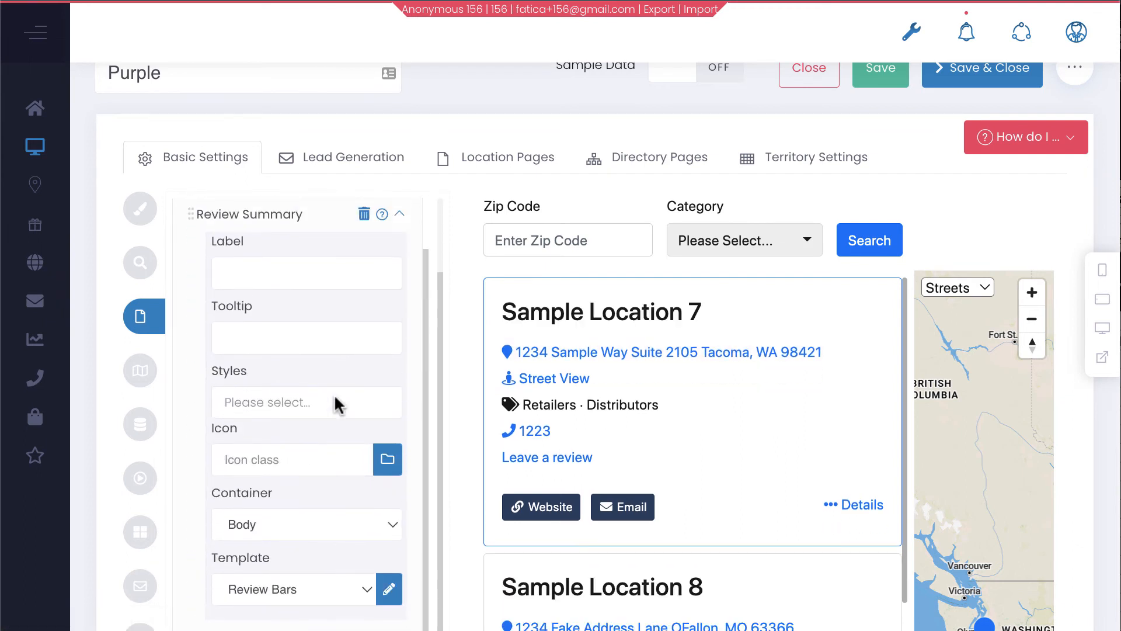
scroll(334, 393, "down", 3)
left_click(308, 465)
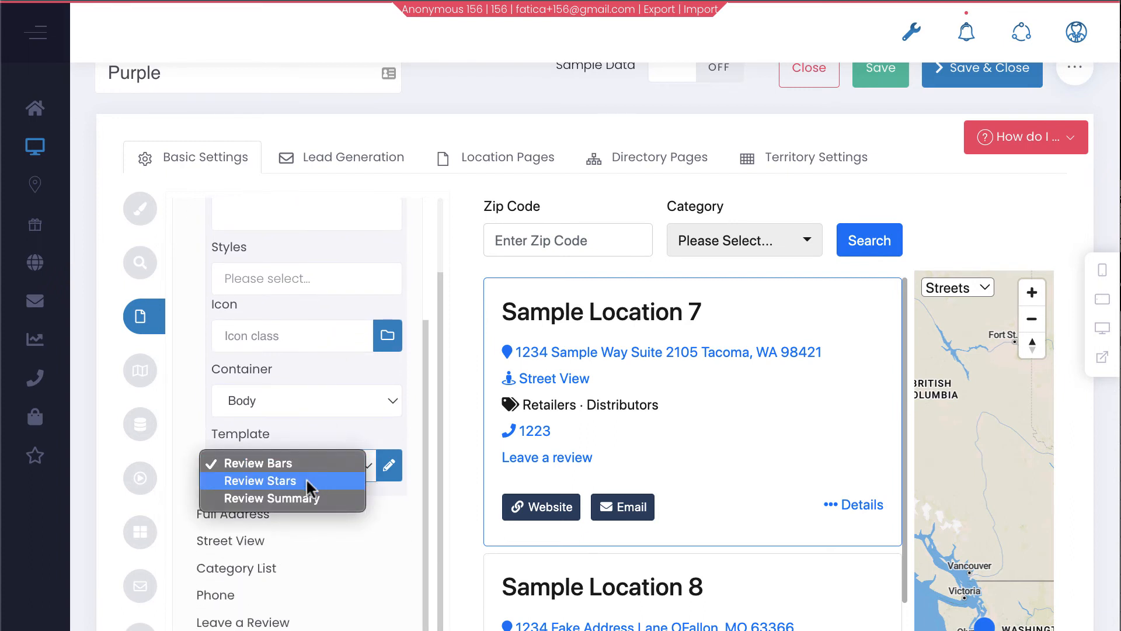
left_click(306, 480)
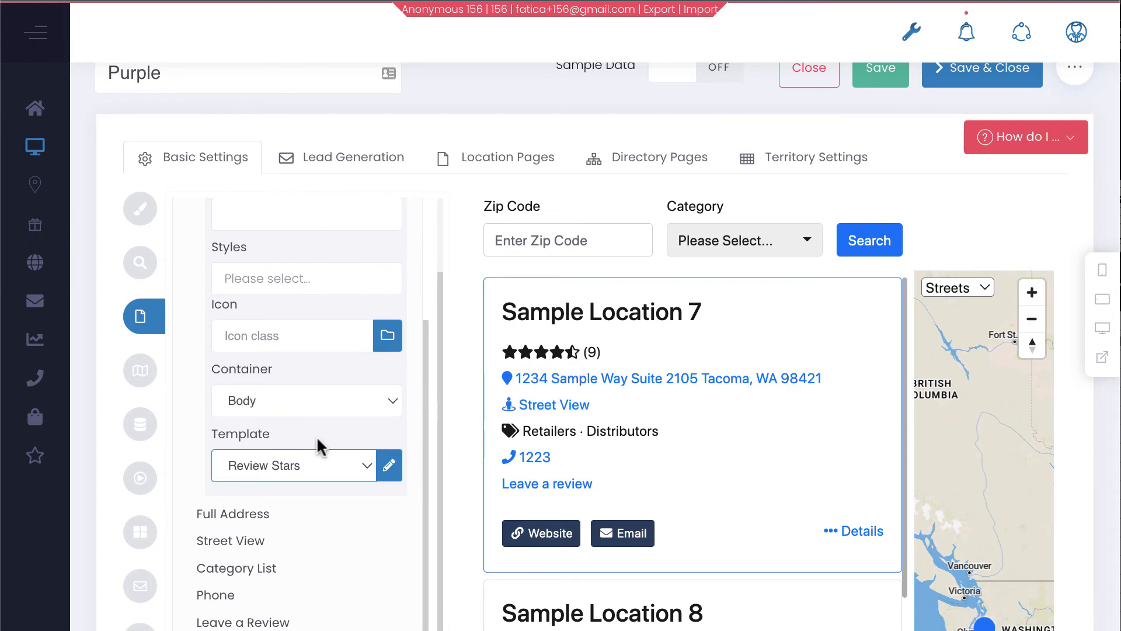
scroll(573, 442, "down", 10)
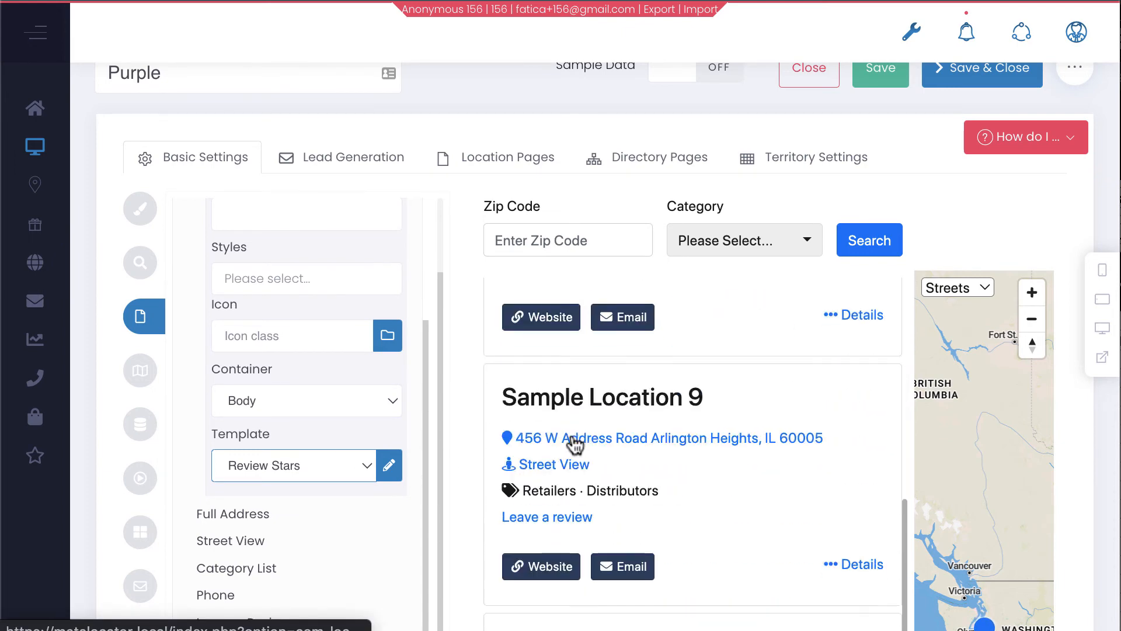
scroll(575, 444, "up", 8)
scroll(375, 474, "up", 3)
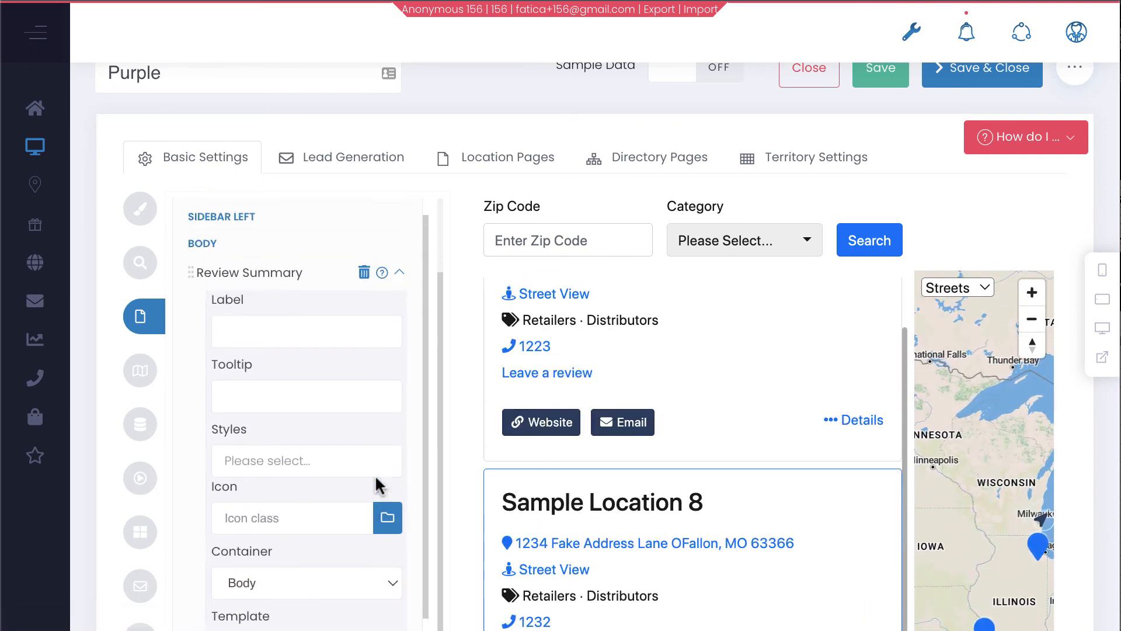
Apply the contextual Warning style to the Review Summary field
left_click(288, 461)
type("war")
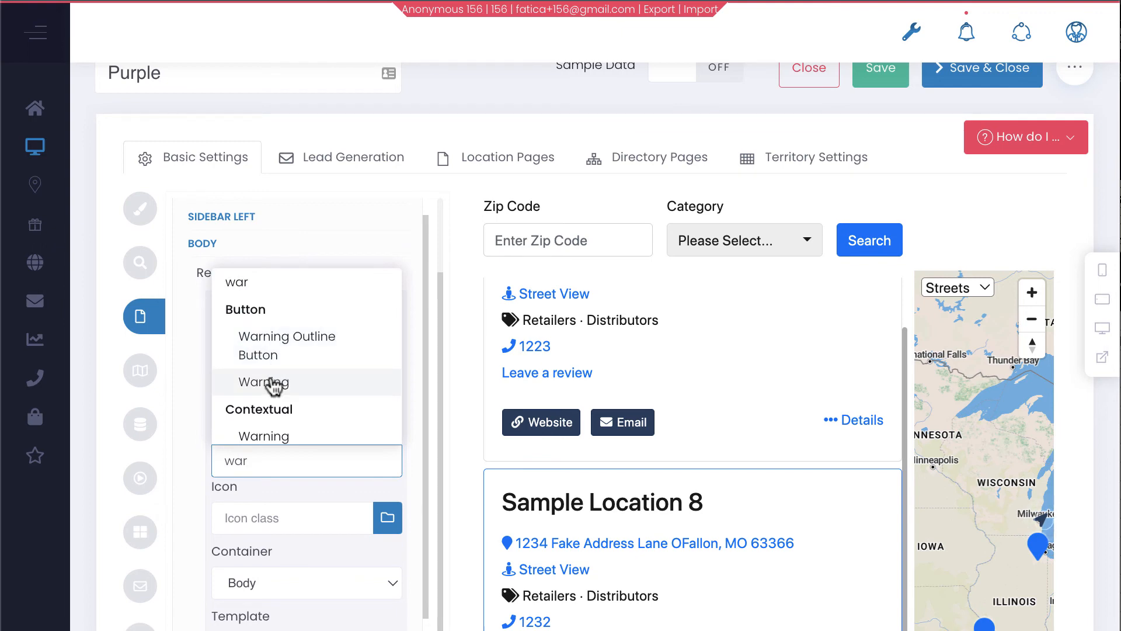
type("n")
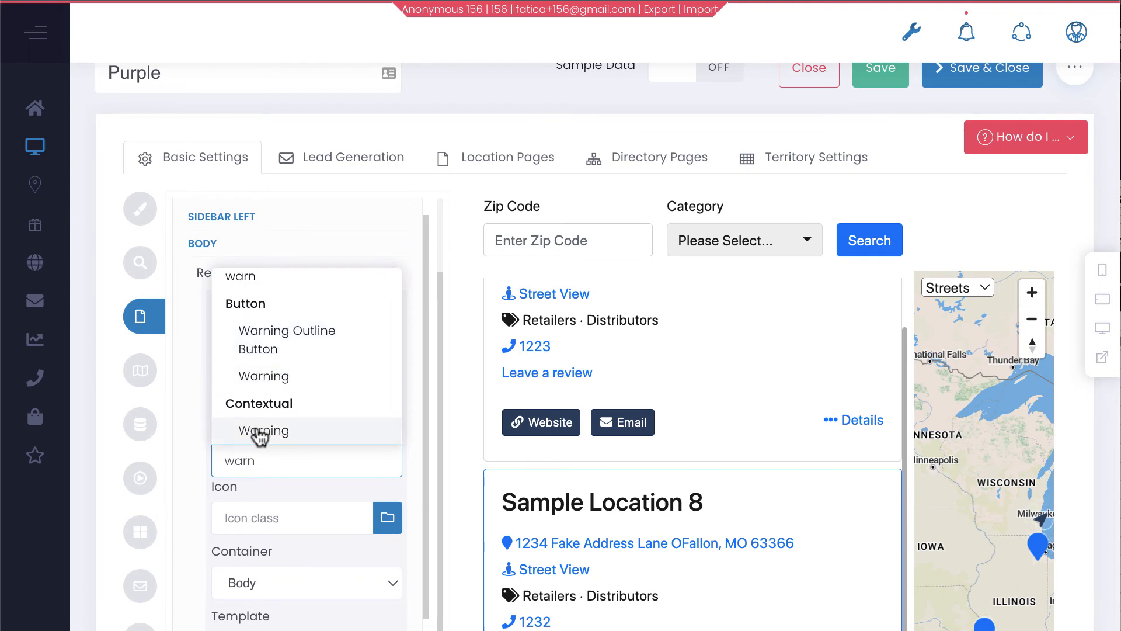
left_click(260, 432)
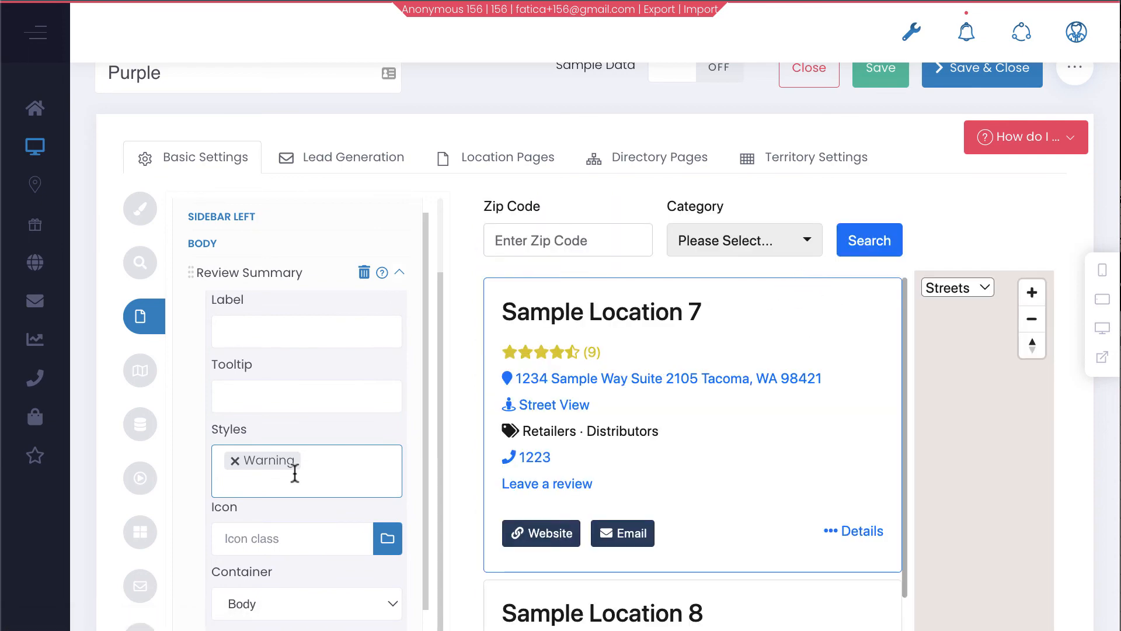
Inspect the Review Stars template code and cancel without changes
scroll(393, 473, "down", 4)
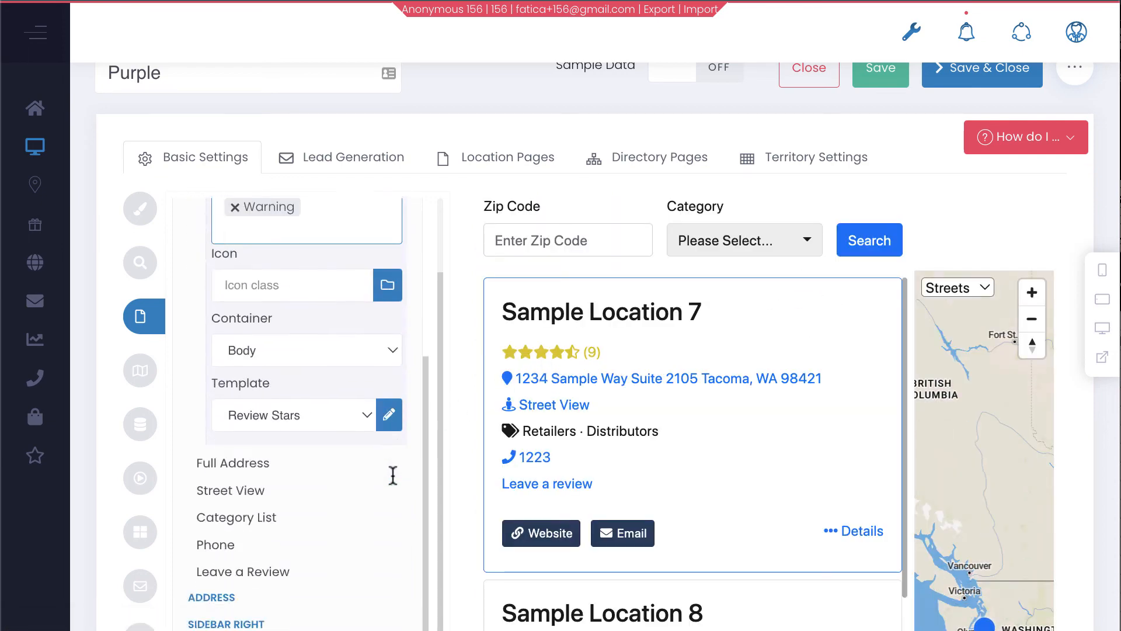
scroll(393, 476, "down", 1)
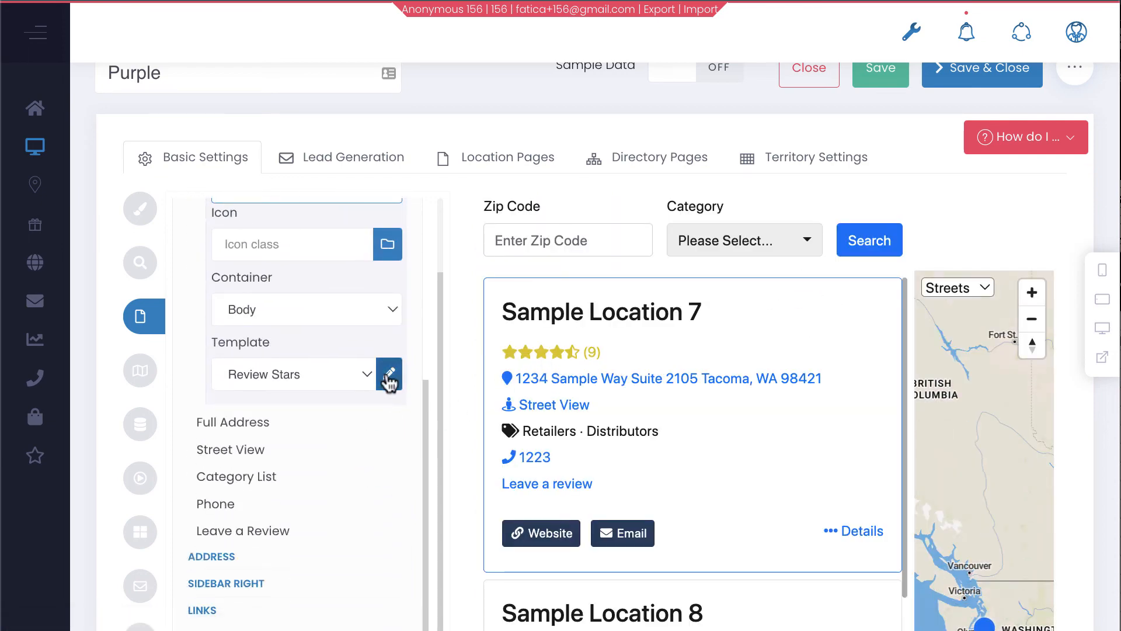
left_click(389, 375)
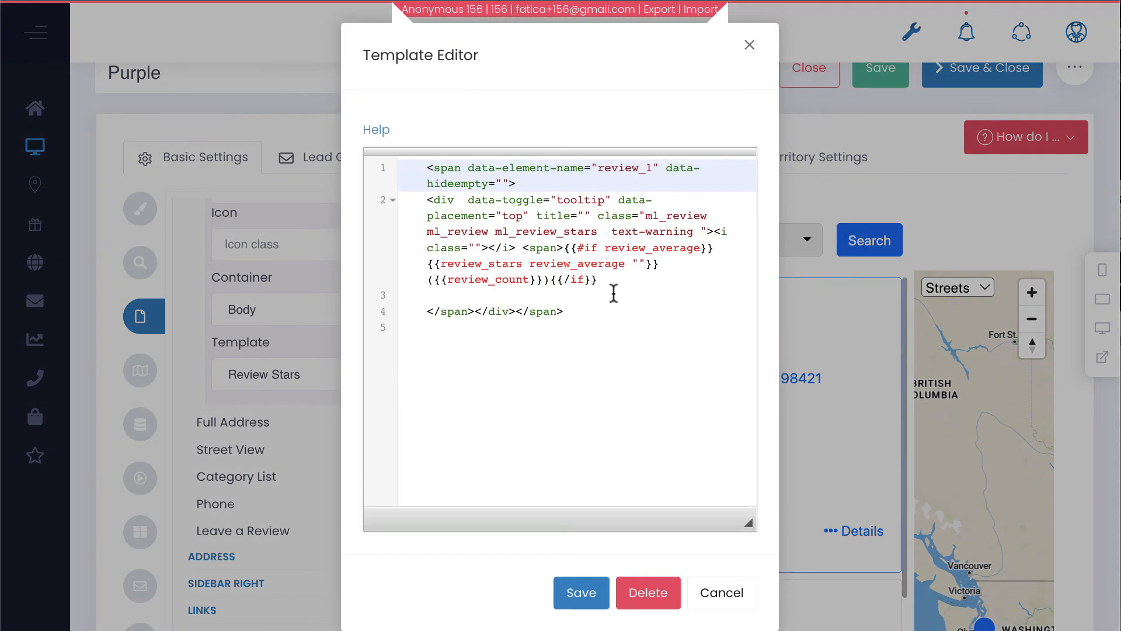
left_click(722, 594)
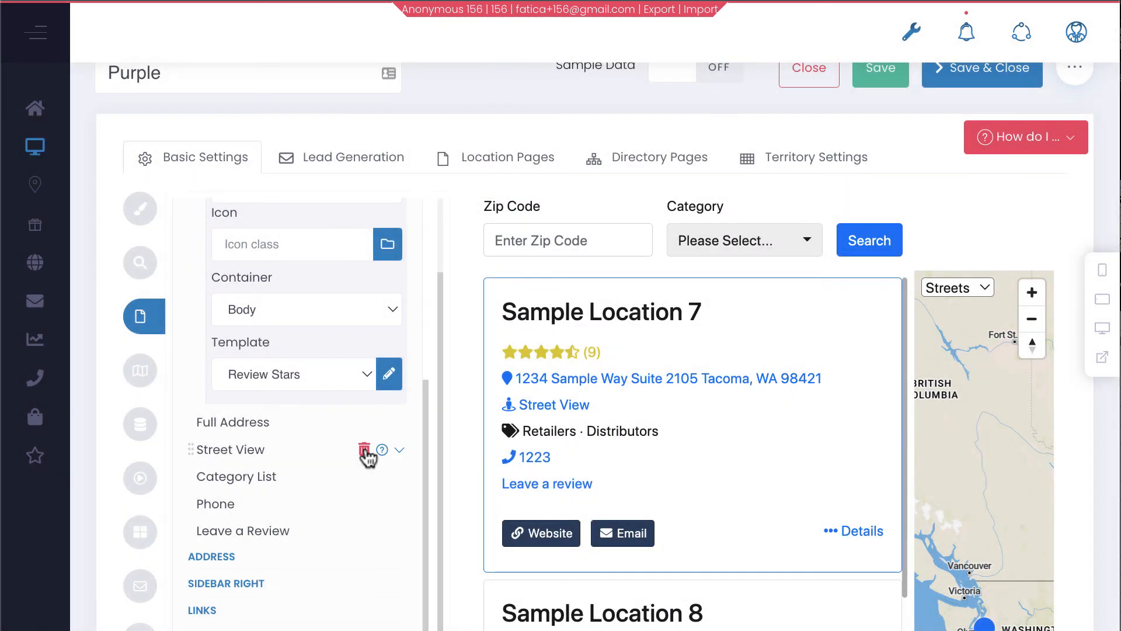
Collapse the first Review Summary field's settings
scroll(363, 454, "up", 5)
scroll(361, 446, "up", 3)
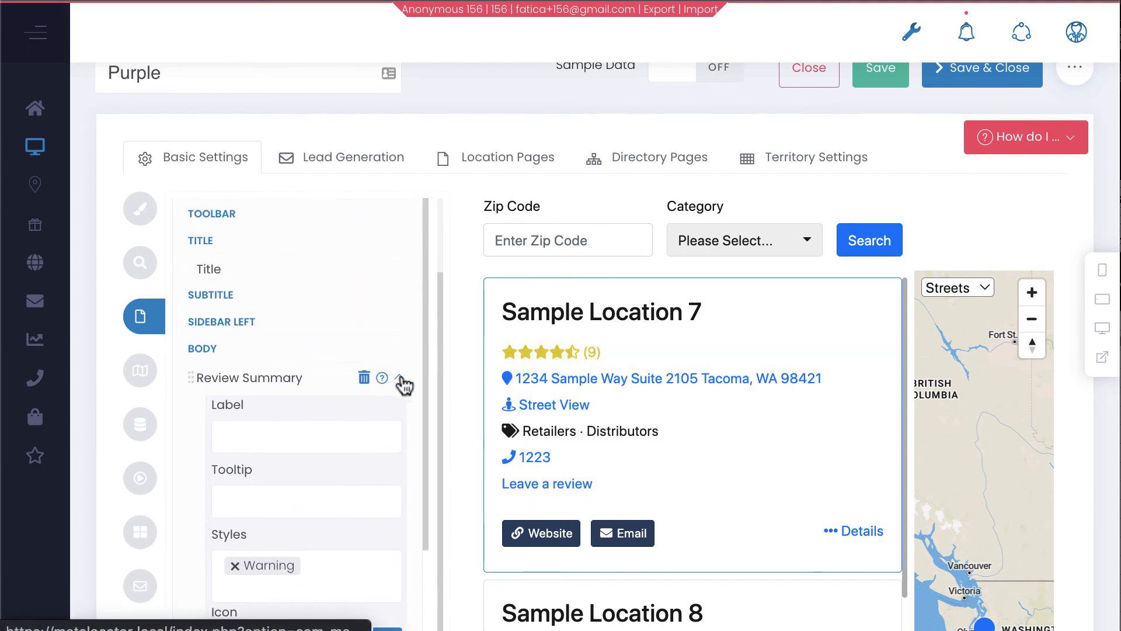
left_click(400, 378)
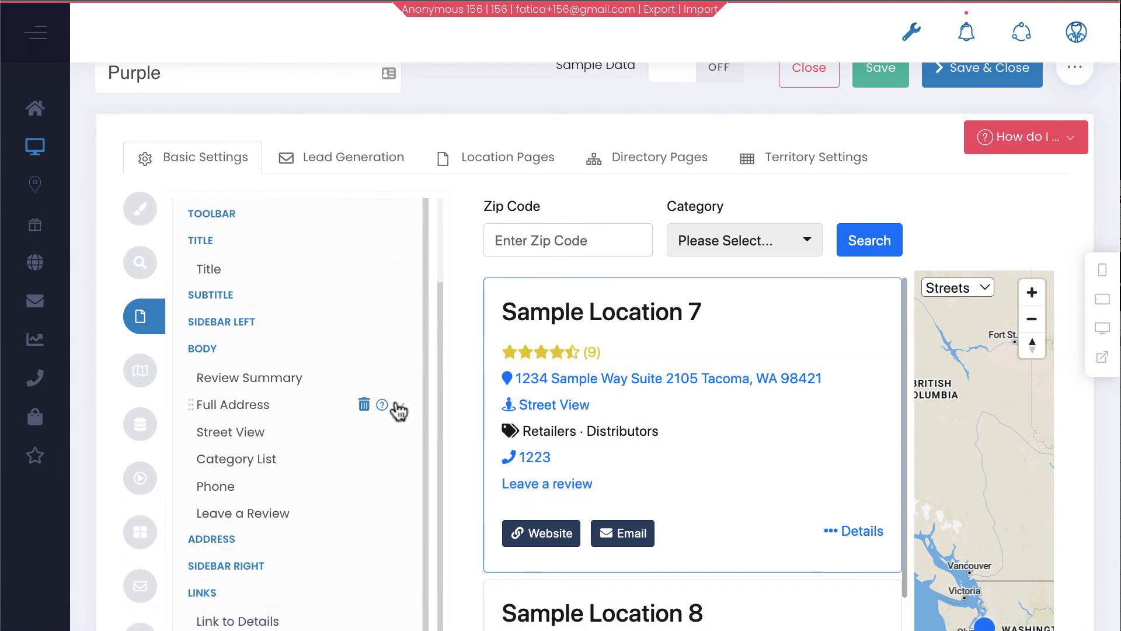
Add another Review Summary field to the Body and expand its settings
scroll(399, 410, "up", 1)
scroll(338, 425, "up", 2)
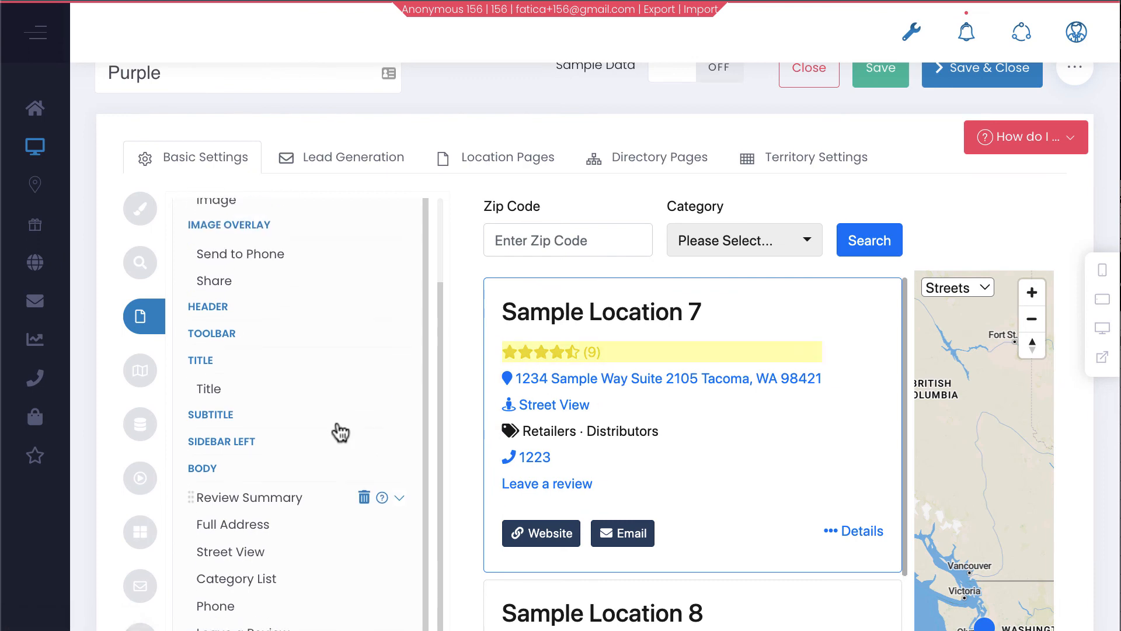
scroll(280, 357, "up", 3)
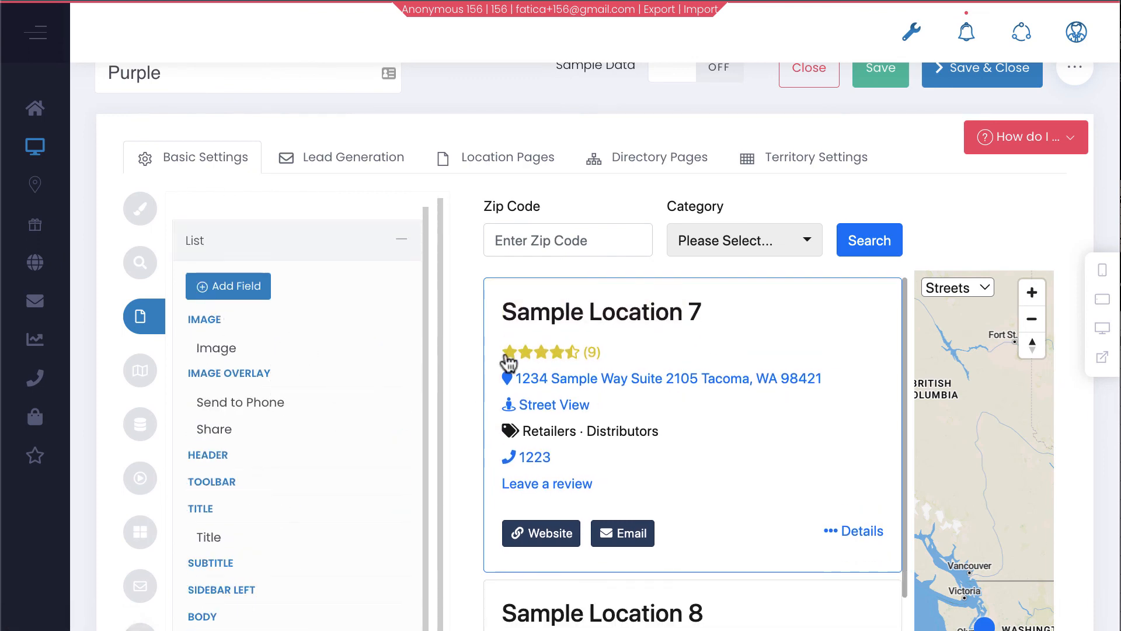
mouse_move(386, 362)
left_click(251, 288)
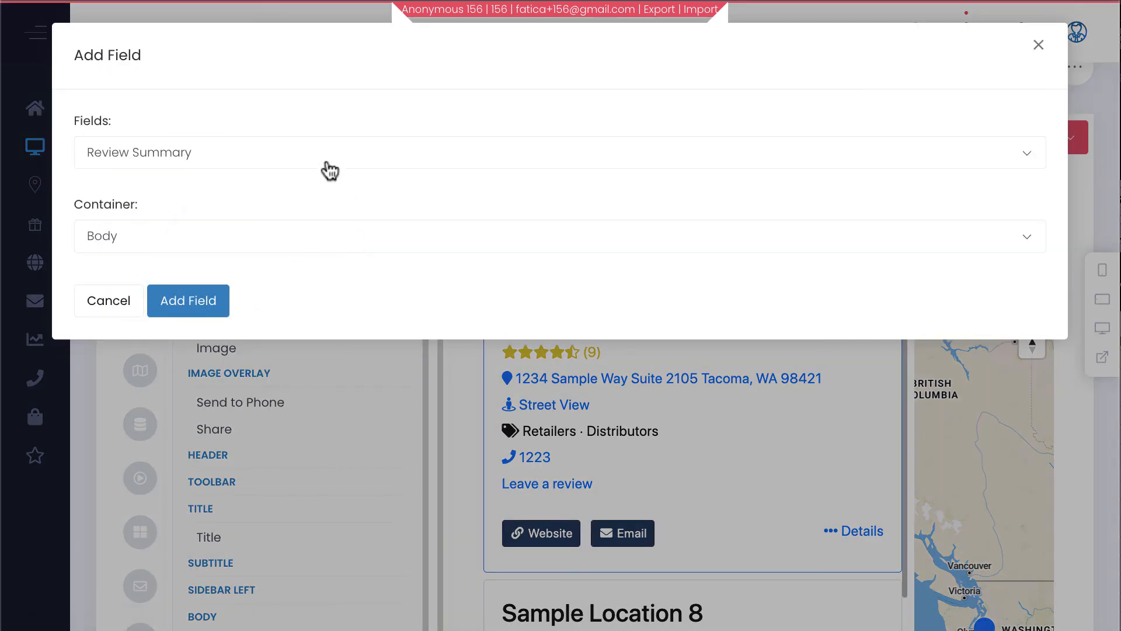
left_click(224, 302)
scroll(257, 386, "down", 3)
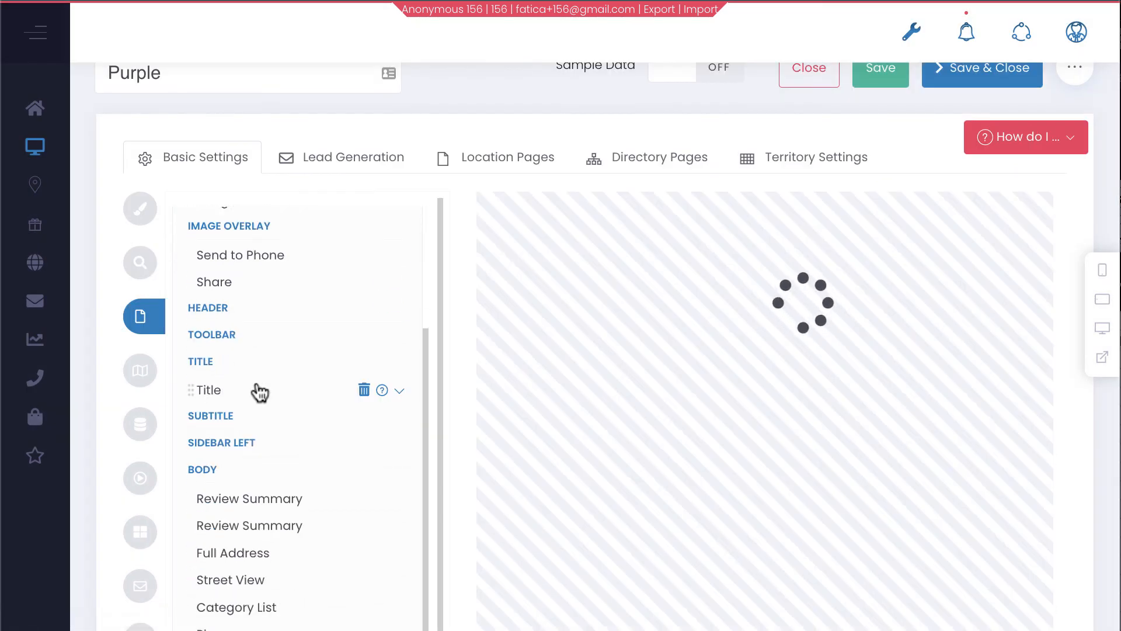
mouse_move(340, 504)
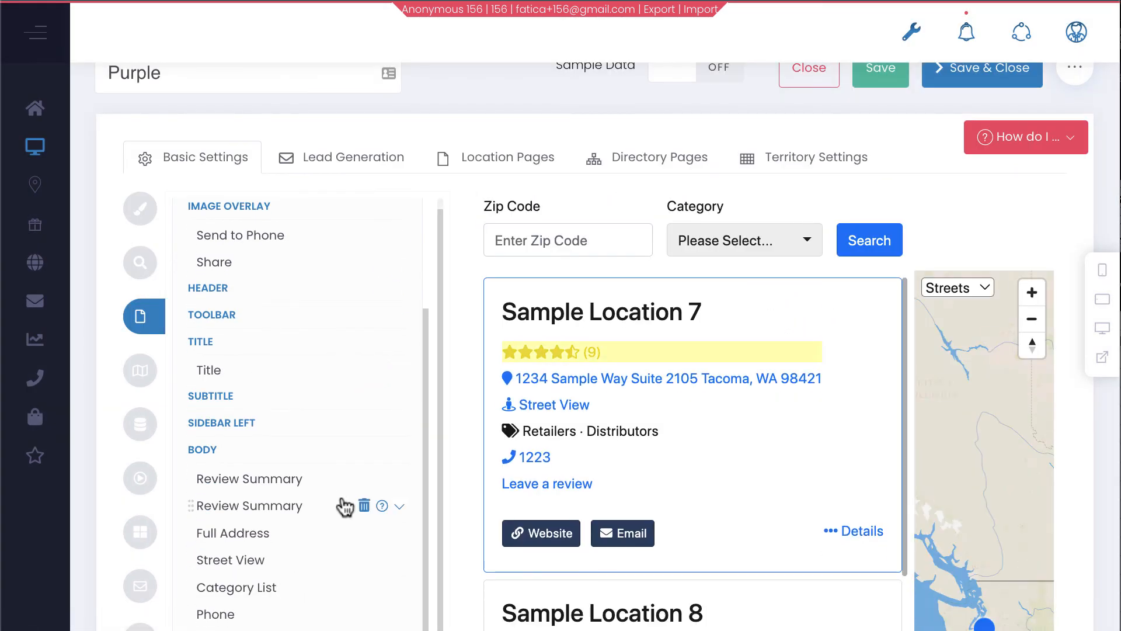
left_click(399, 506)
scroll(393, 518, "down", 5)
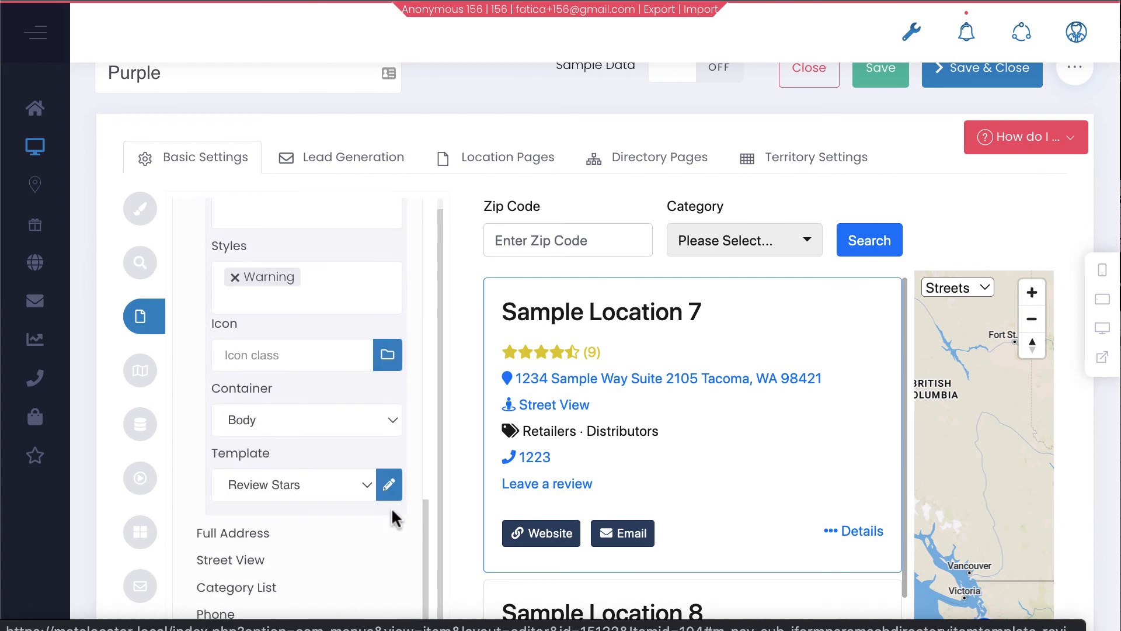
Set the second field's template to Review Summary and check the '4.56 ( 9 )' preview
left_click(341, 487)
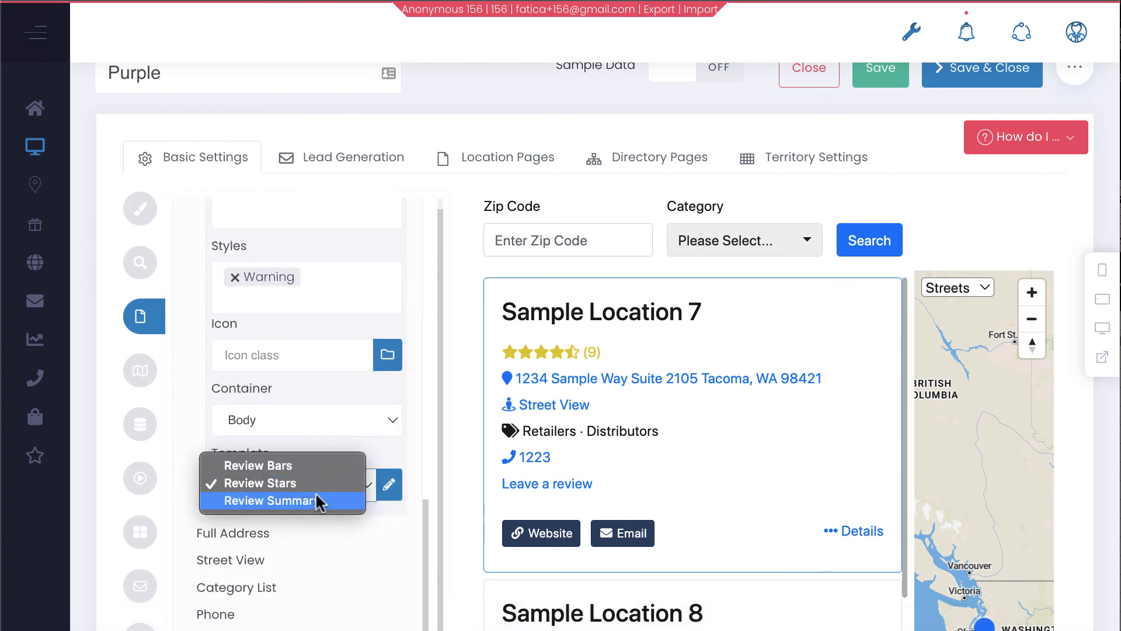
left_click(315, 491)
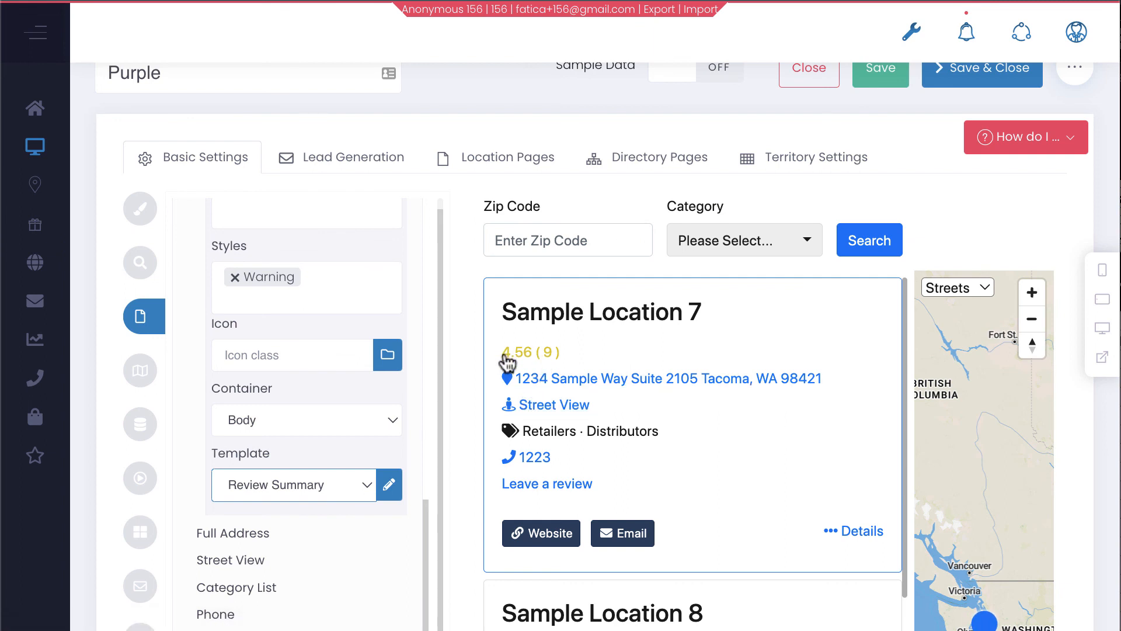
left_click_drag(504, 358, 584, 376)
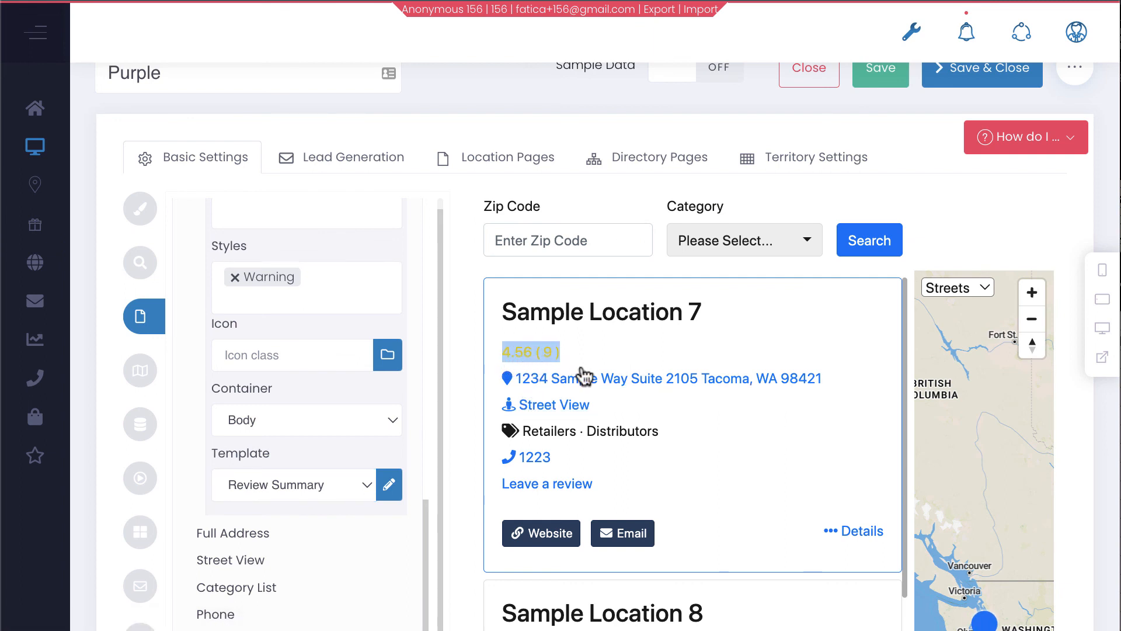
left_click(417, 592)
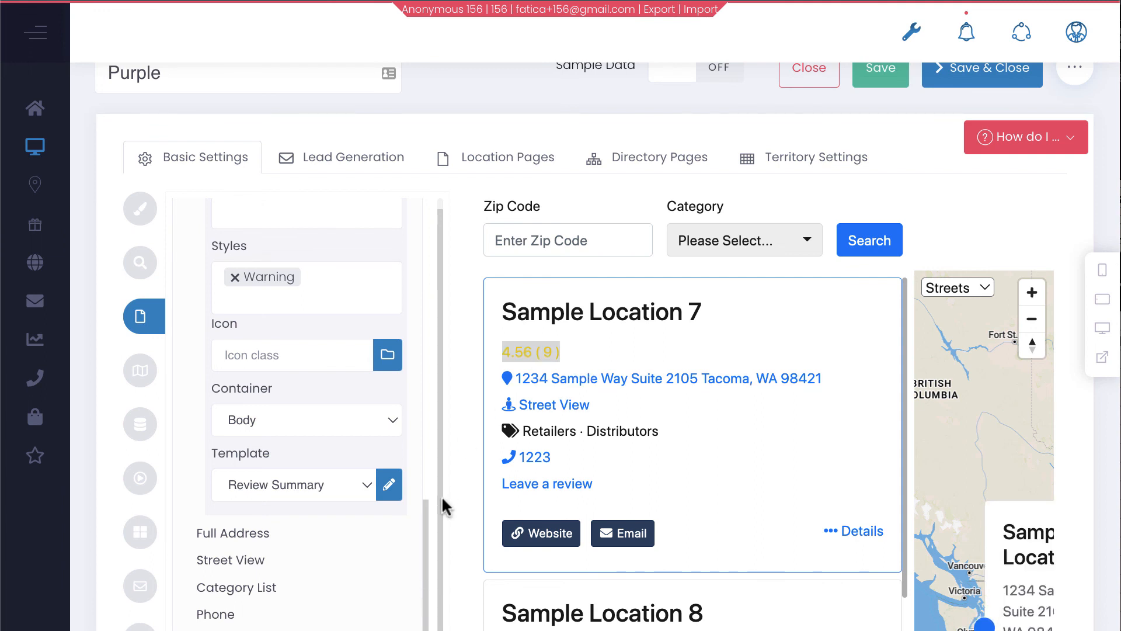
scroll(424, 480, "down", 4)
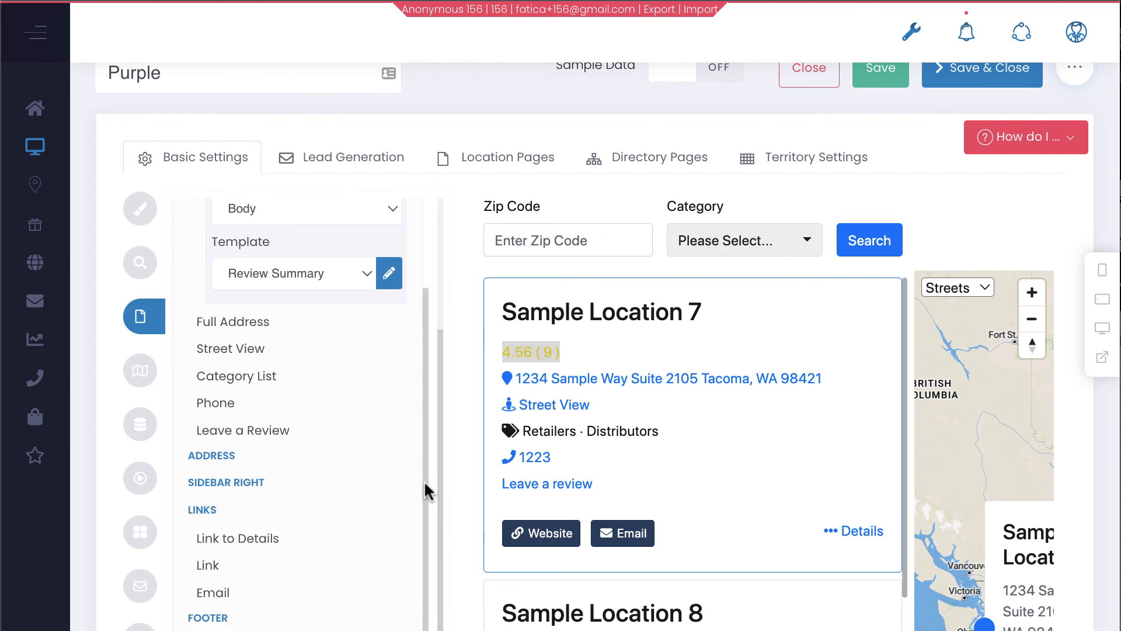
left_click(729, 455)
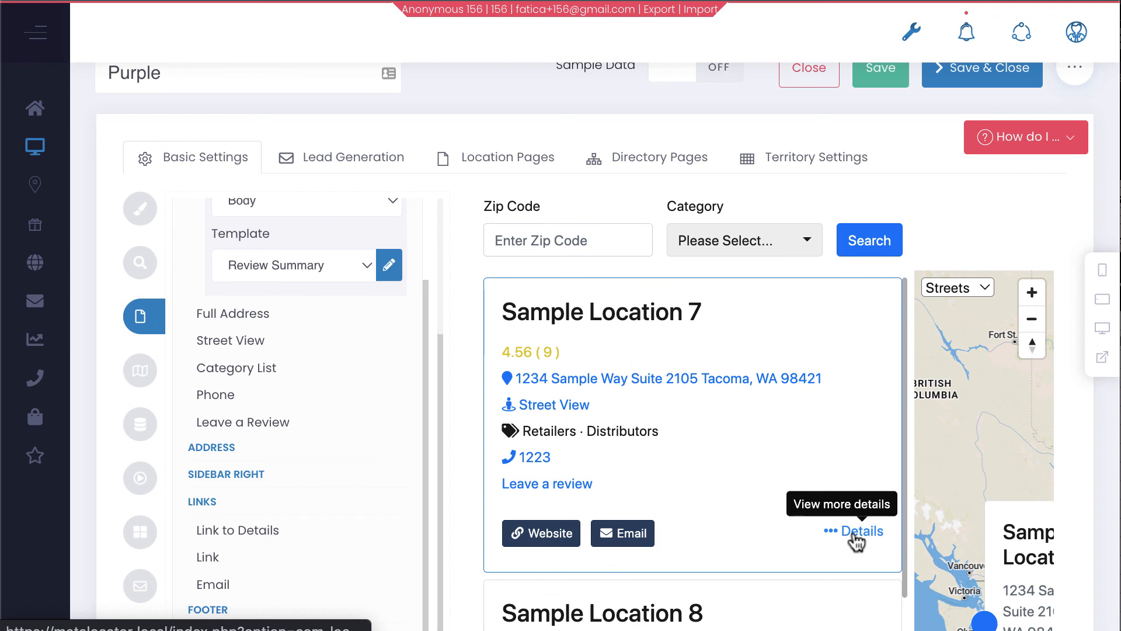
Briefly switch to the Notes app, then return to the location editor
mouse_move(396, 432)
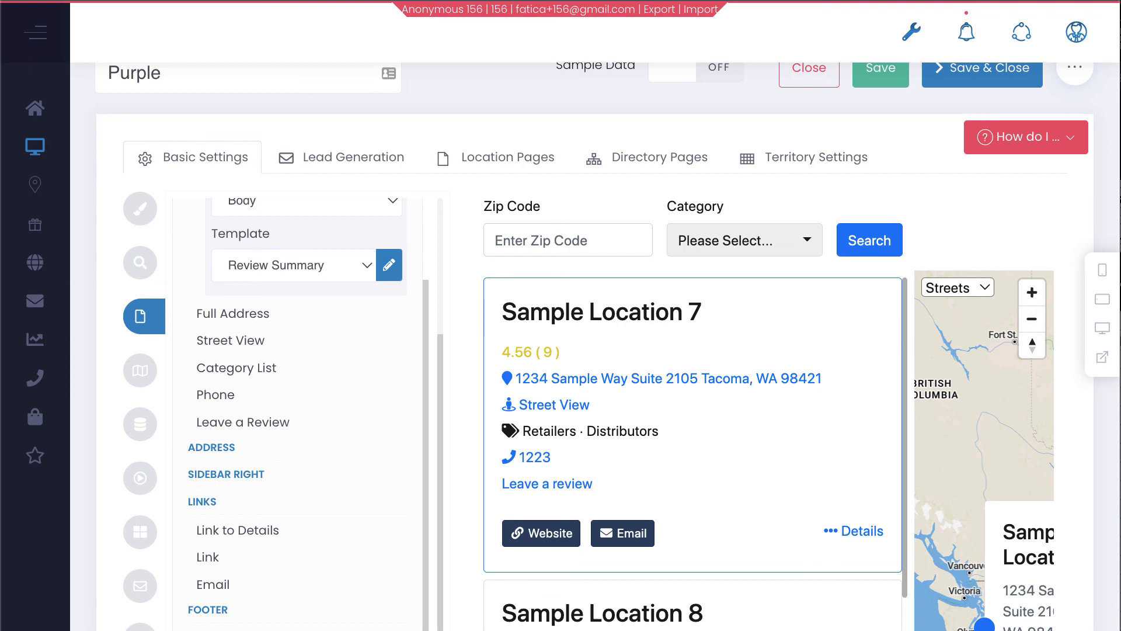
key("super+Tab")
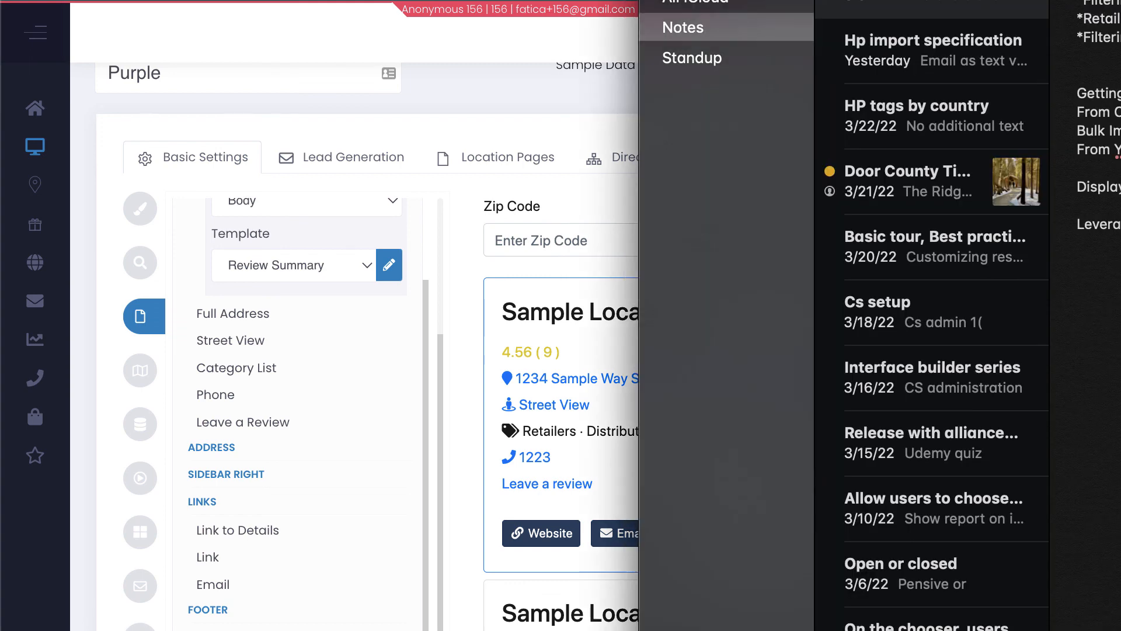
left_click(608, 482)
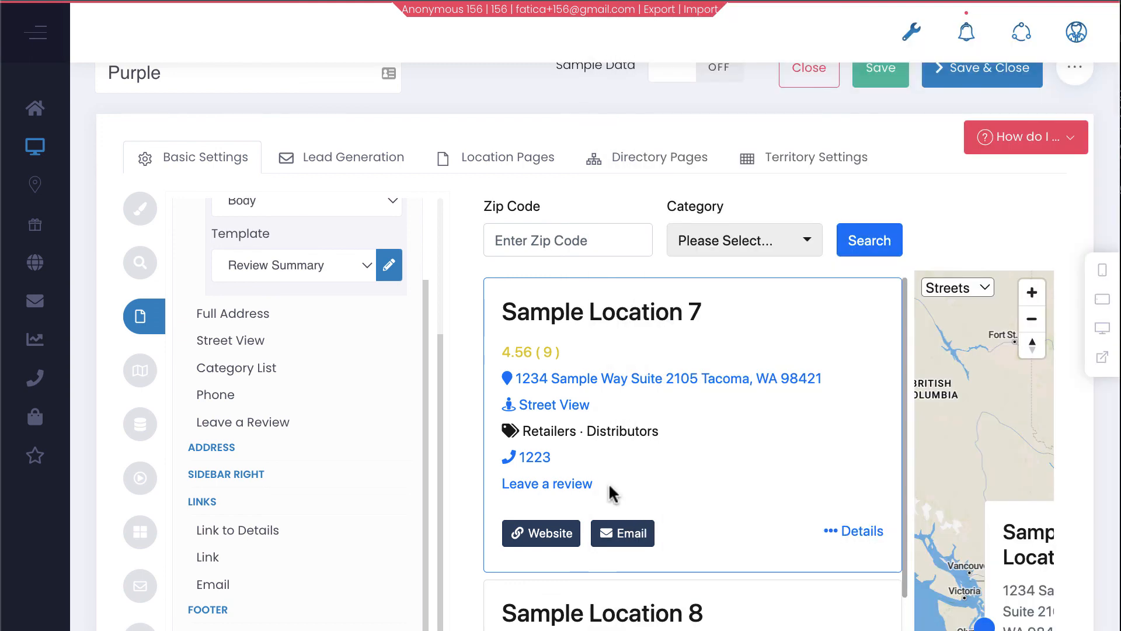